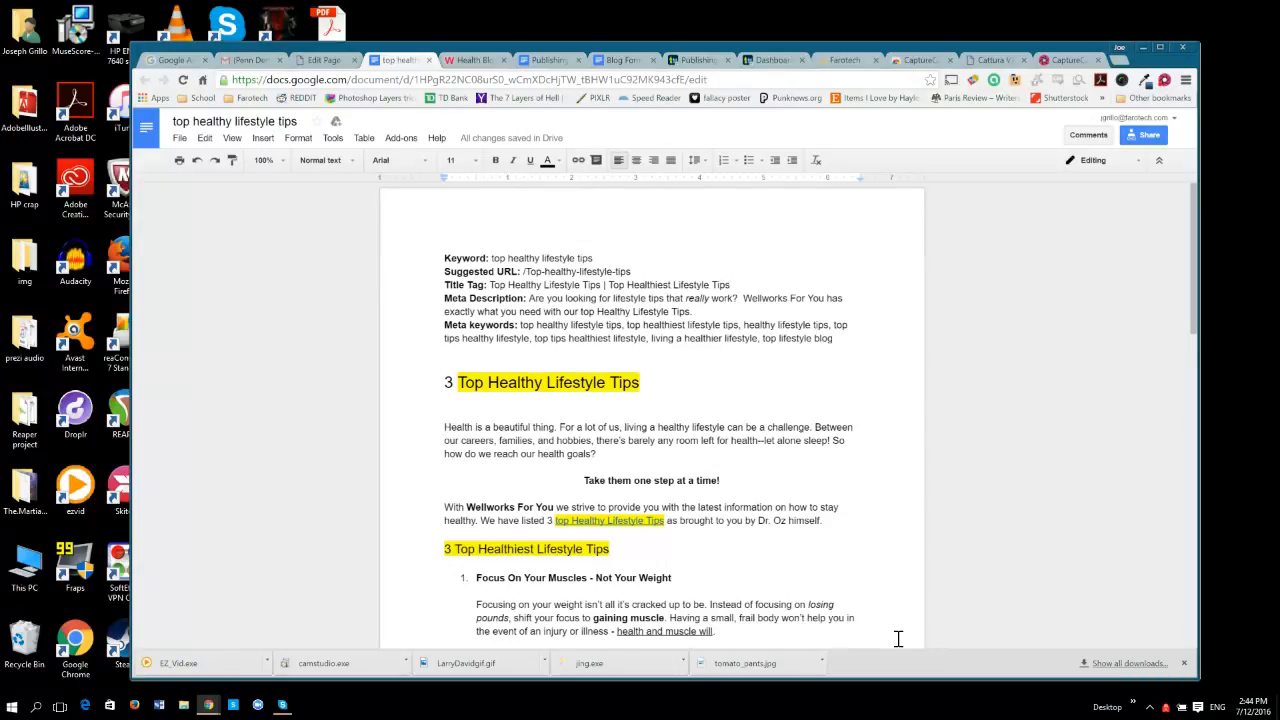
Copy the heading "3 Top Healthy Lifestyle Tips" from the Google Docs article and paste it as the WordPress page title.
{"action": "left_click", "coordinate": [326, 61]}
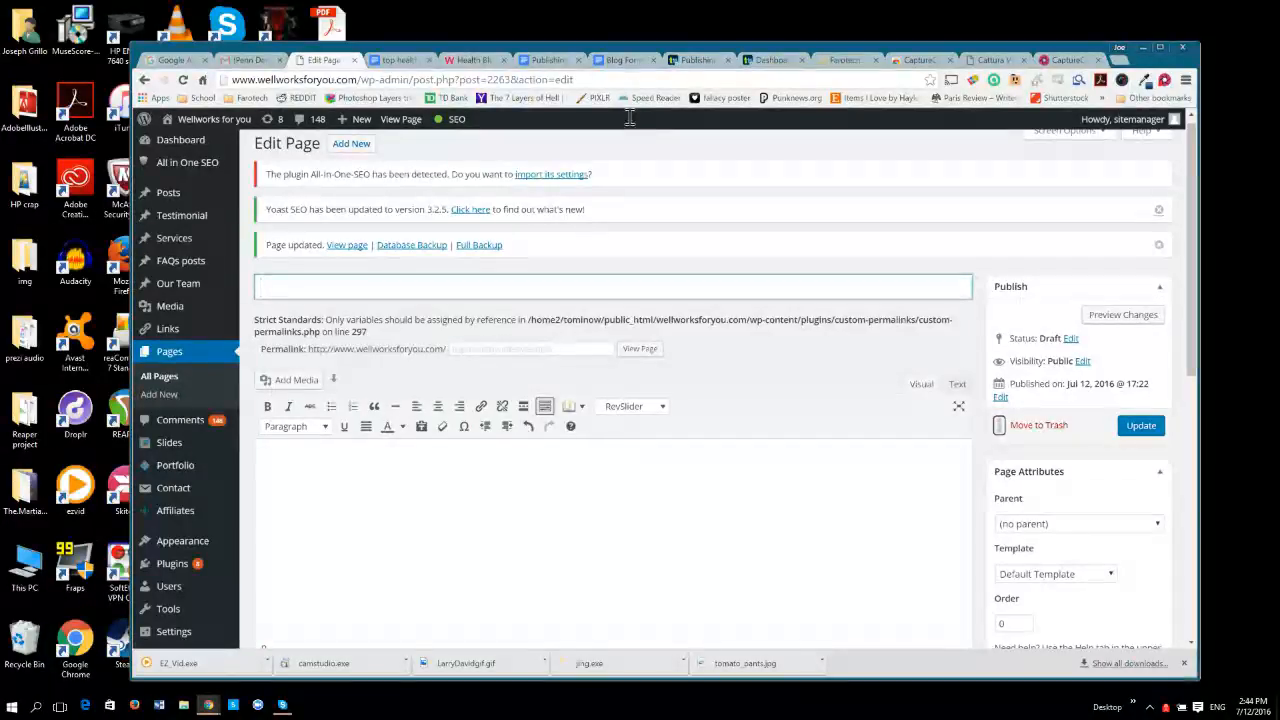
{"action": "key", "text": "ctrl+Tab"}
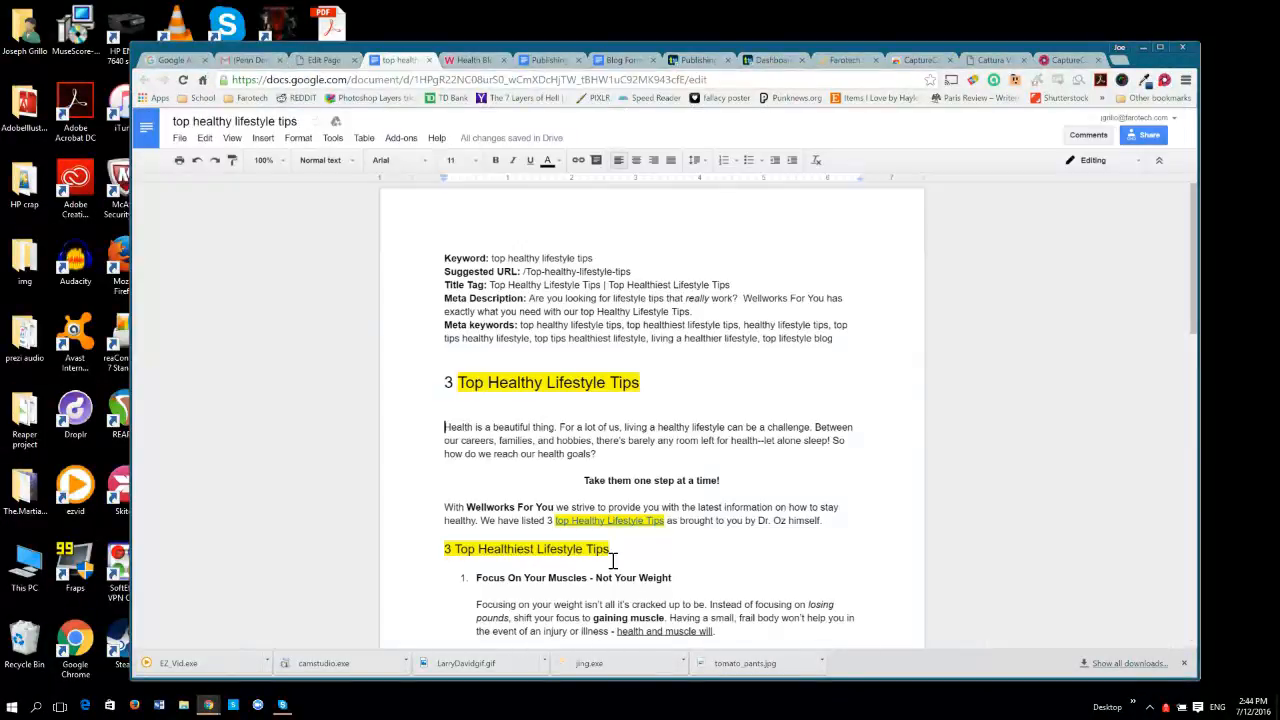
{"action": "left_click_drag", "start_coordinate": [445, 384], "coordinate": [646, 383]}
{"action": "key", "text": "ctrl+c"}
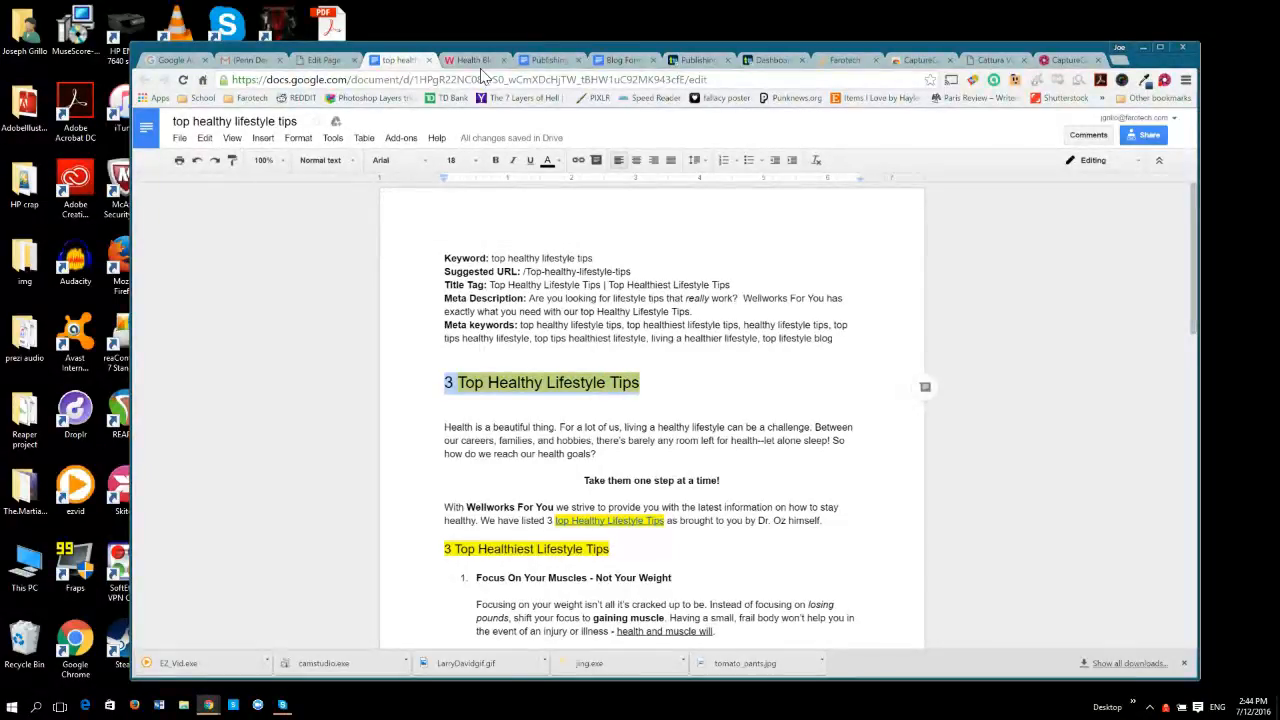
{"action": "key", "text": "ctrl+shift+Tab"}
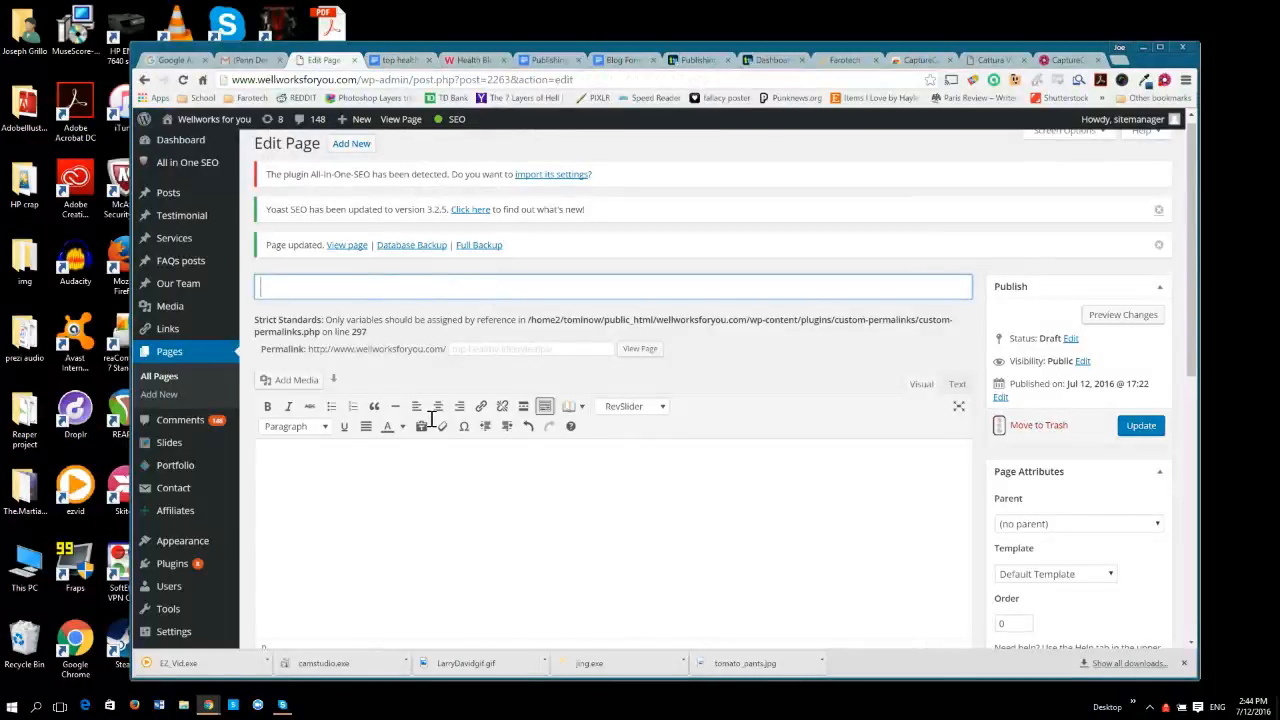
{"action": "key", "text": "ctrl+v"}
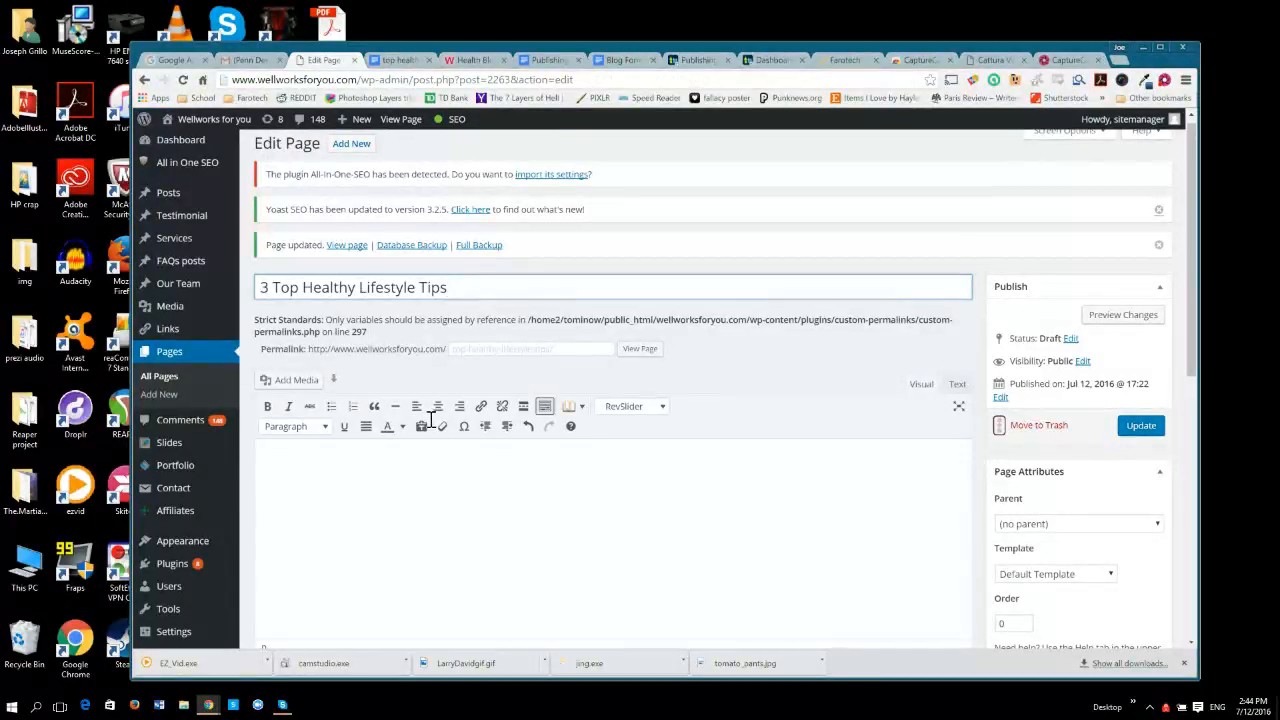
{"action": "key", "text": "Tab"}
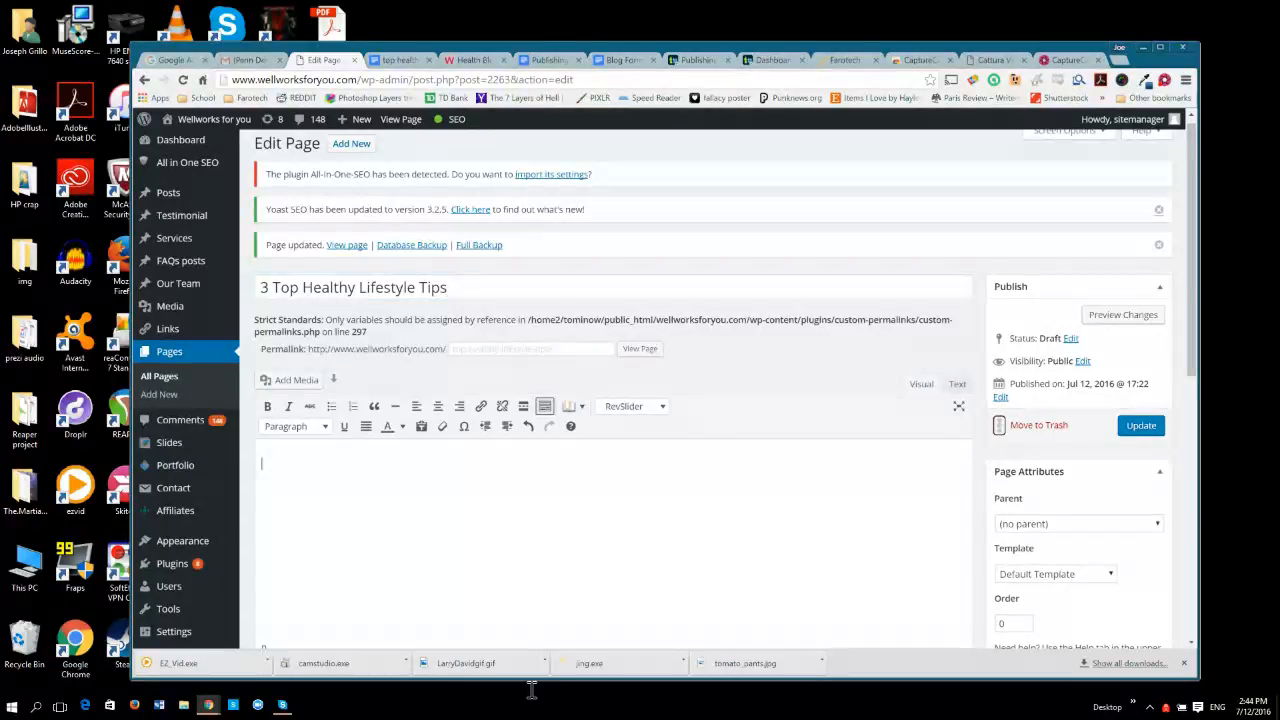
Copy the keyword "top healthy lifestyle tips" from the document into the Yoast SEO Focus Keyword of the page.
{"action": "scroll", "coordinate": [620, 400], "scroll_direction": "down", "scroll_amount": 5}
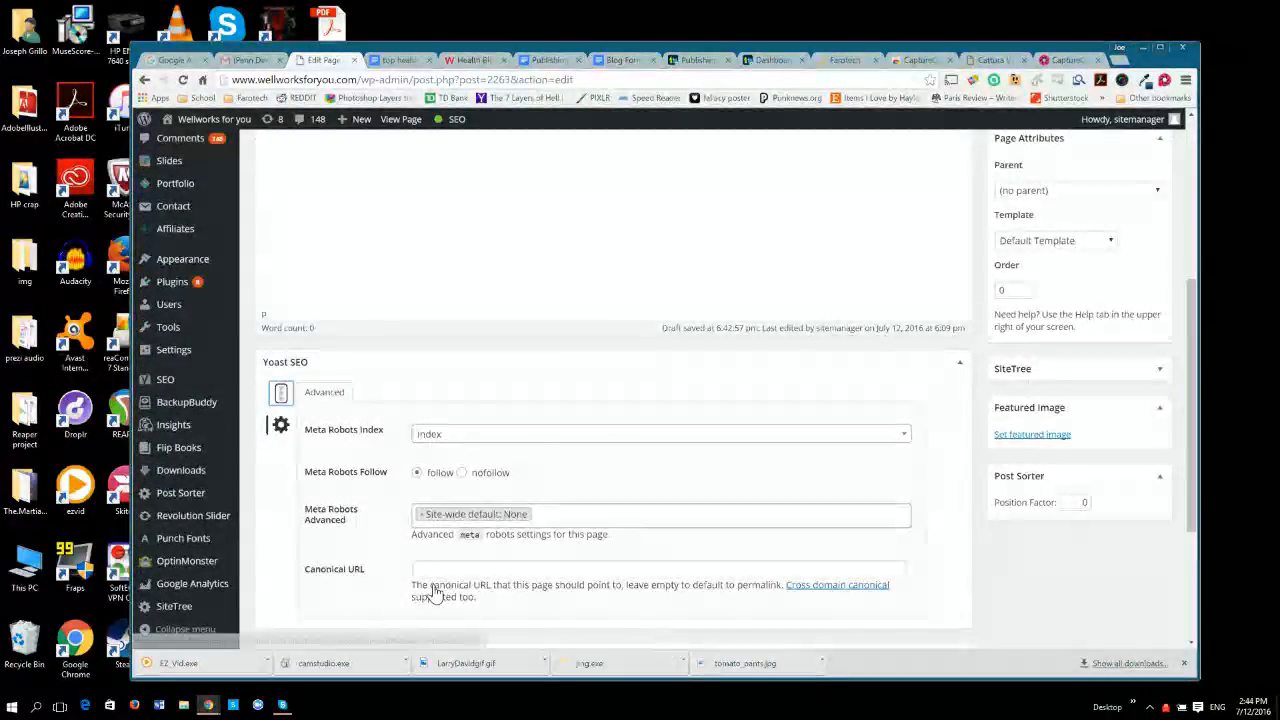
{"action": "scroll", "coordinate": [491, 560], "scroll_direction": "down", "scroll_amount": 2}
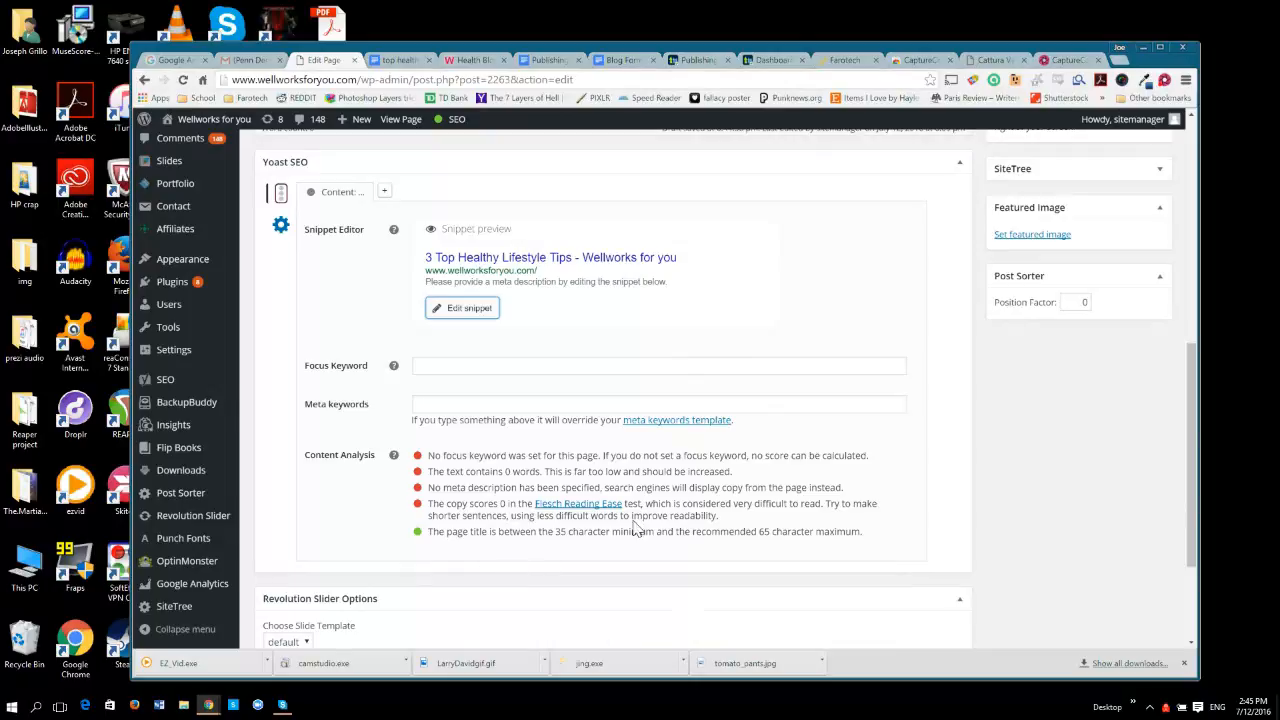
{"action": "key", "text": "ctrl+Tab"}
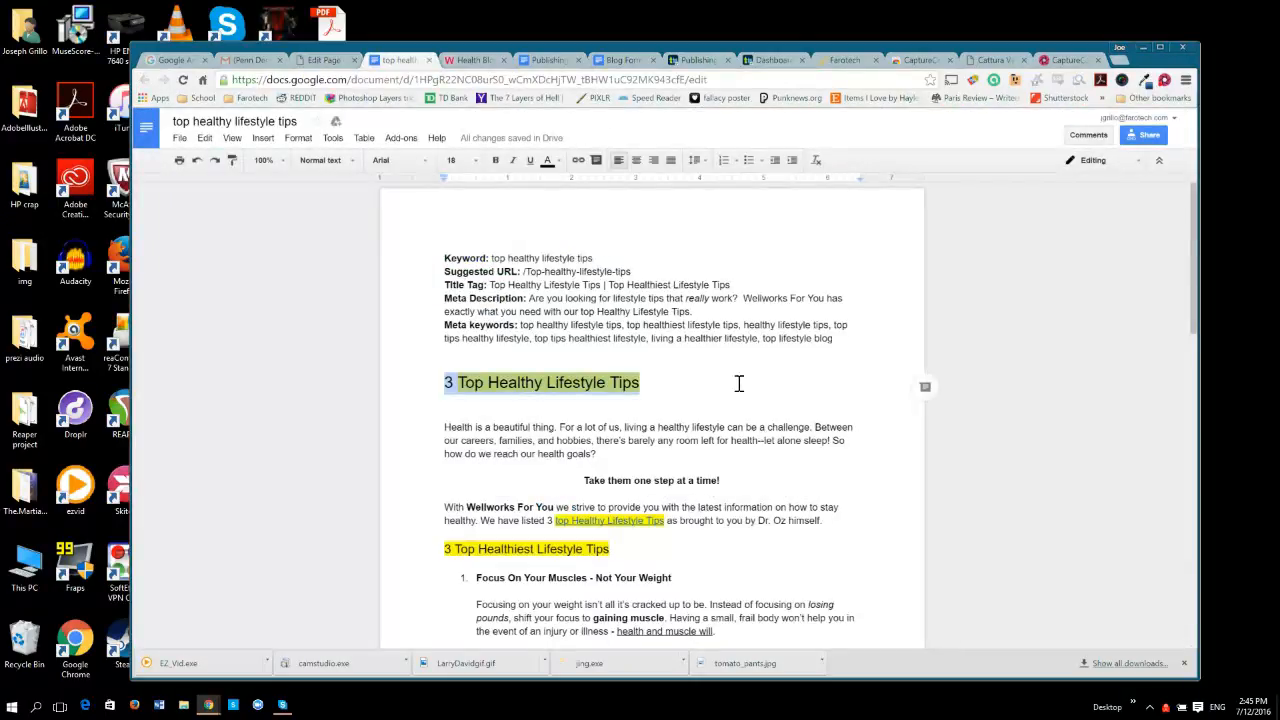
{"action": "left_click_drag", "start_coordinate": [491, 259], "coordinate": [589, 254]}
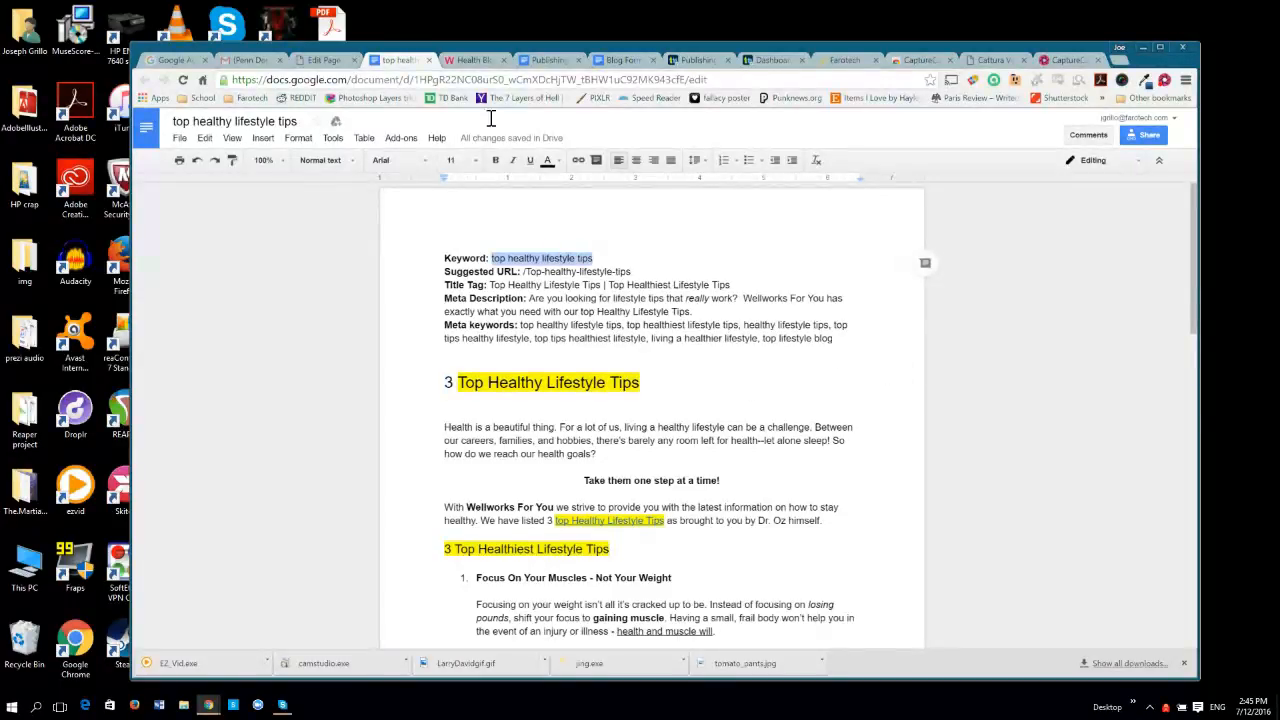
{"action": "left_click", "coordinate": [322, 60]}
{"action": "left_click", "coordinate": [444, 366]}
{"action": "type", "text": "top healthy lifestyle tips"}
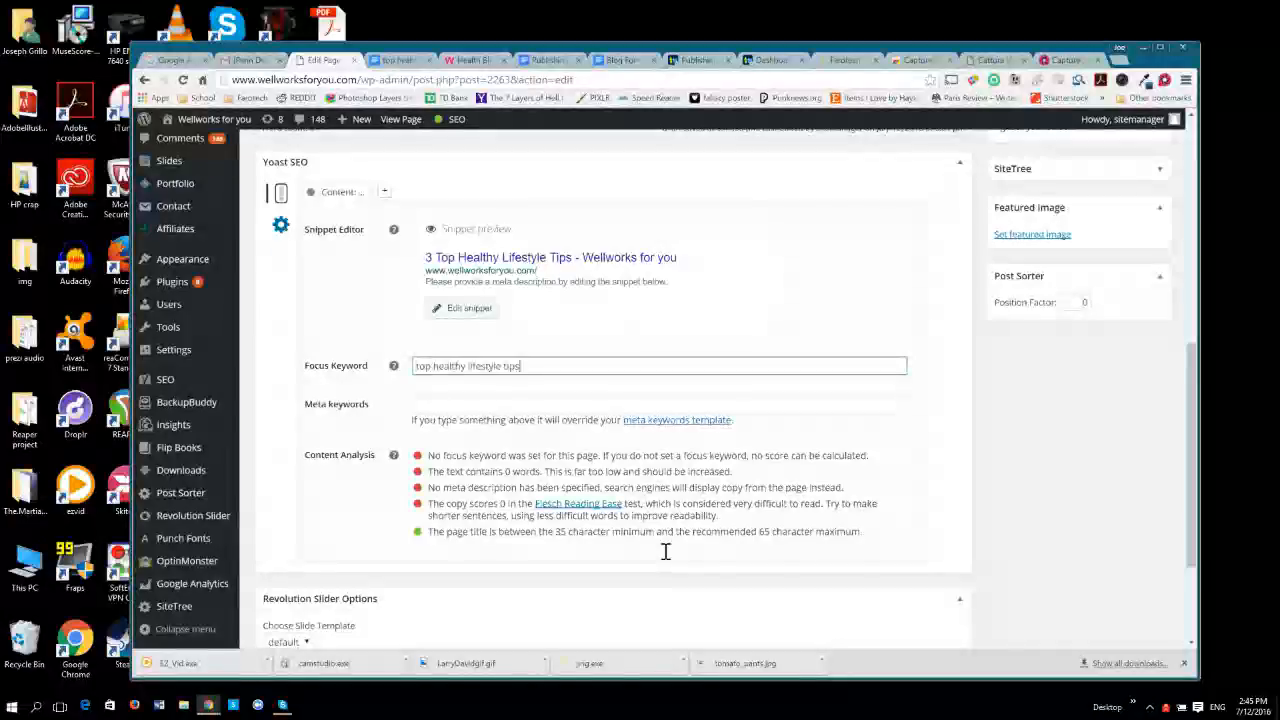
Fill the page's Meta keywords with the full keyword list copied from the document, "top healthy lifestyle tips" through "top lifestyle blog".
{"action": "left_click", "coordinate": [449, 400]}
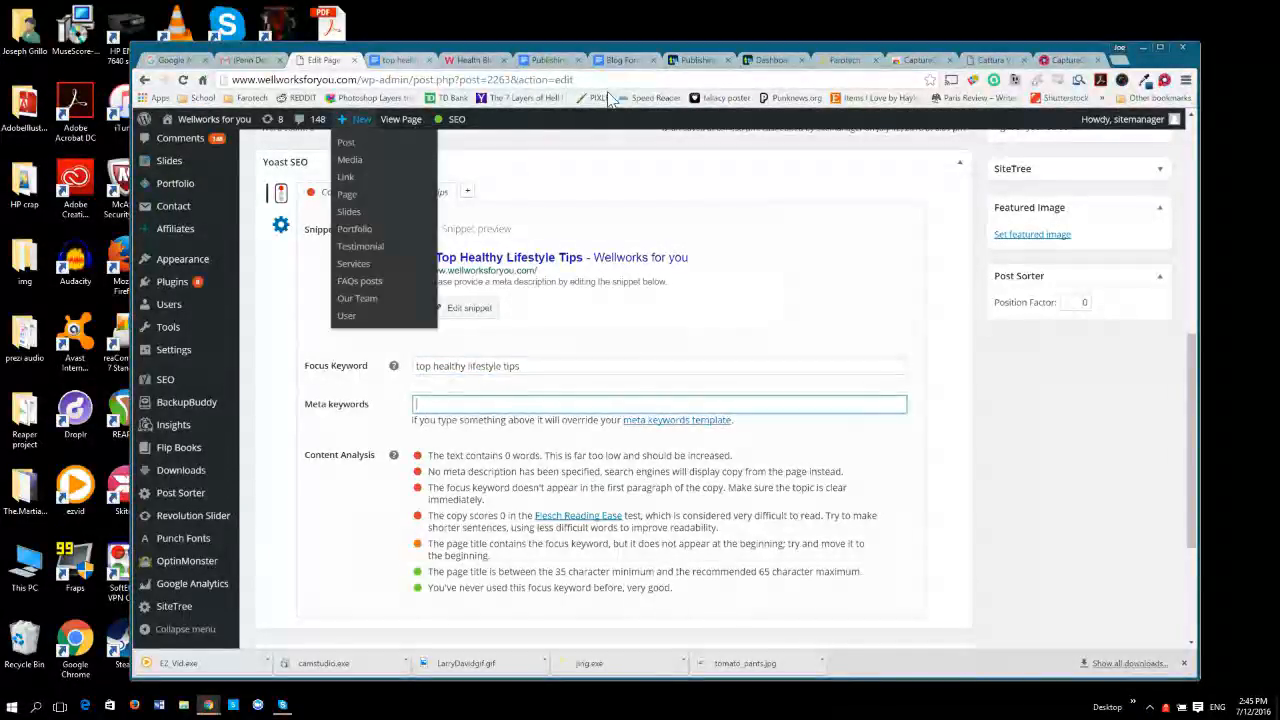
{"action": "left_click", "coordinate": [405, 62]}
{"action": "left_click_drag", "start_coordinate": [520, 325], "coordinate": [845, 352]}
{"action": "left_click_drag", "start_coordinate": [1267, 530], "coordinate": [1252, 513]}
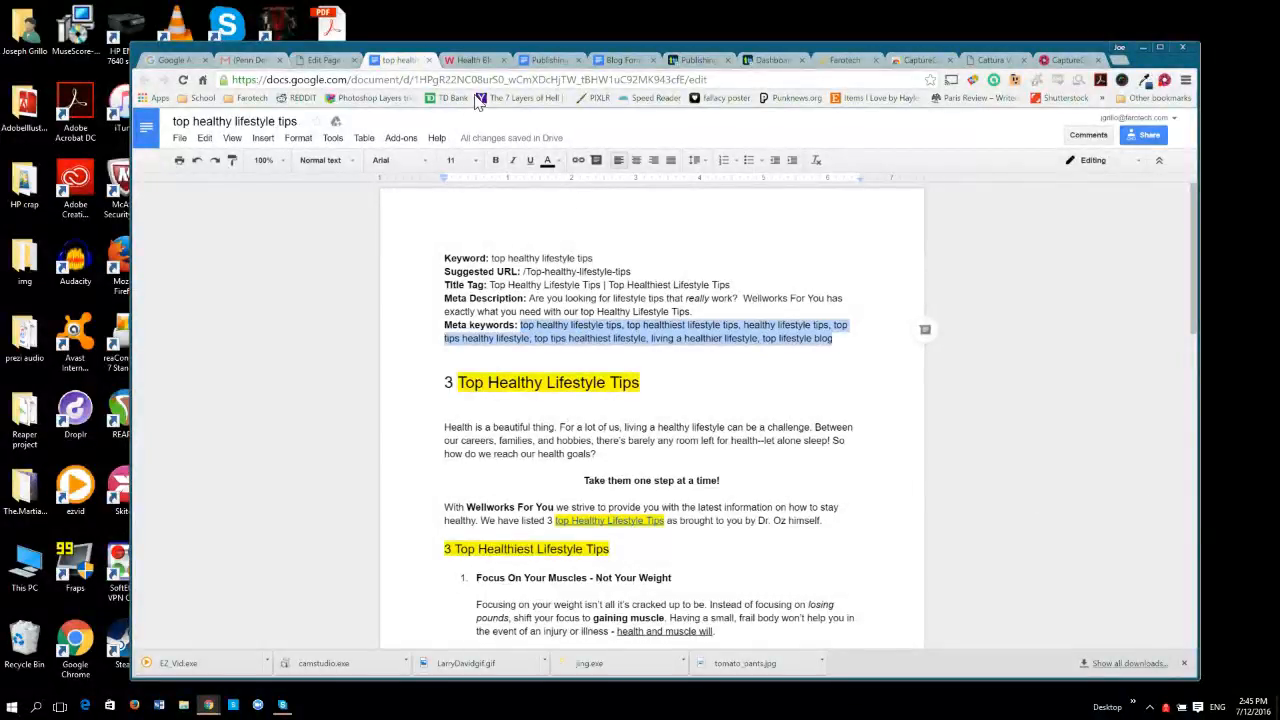
{"action": "left_click", "coordinate": [322, 60]}
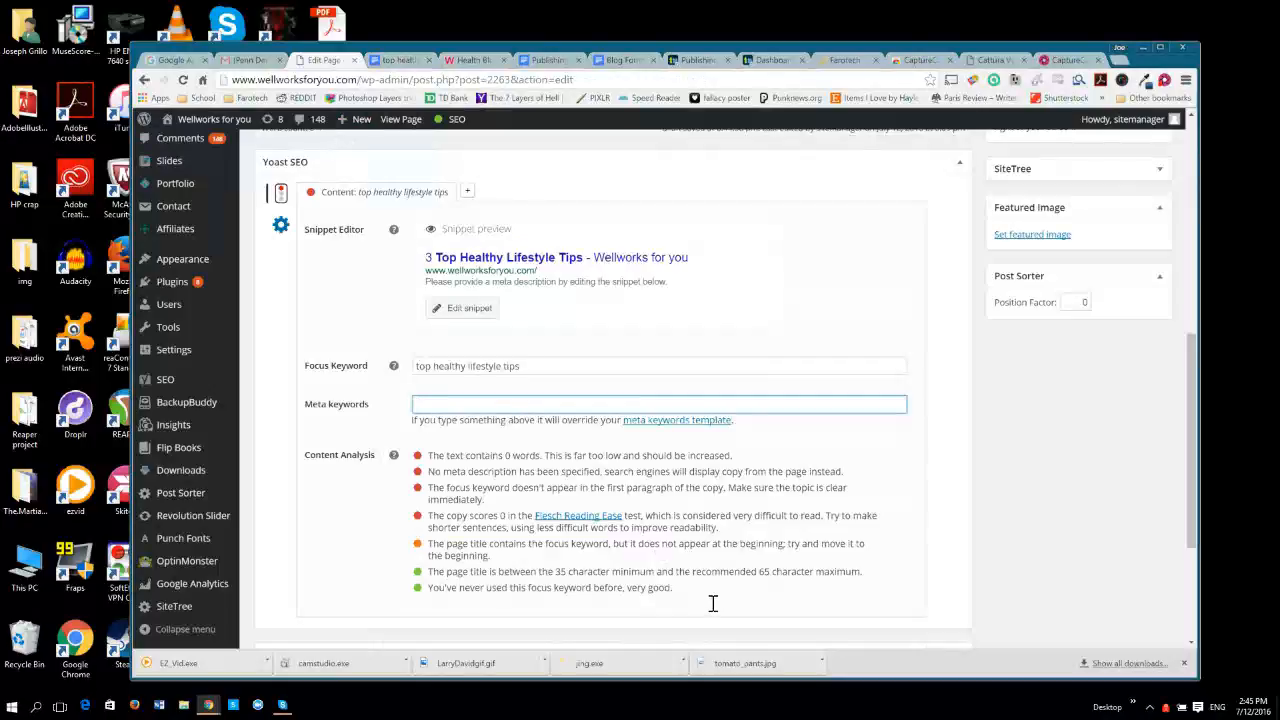
{"action": "key", "text": "ctrl+v"}
{"action": "left_click", "coordinate": [502, 688]}
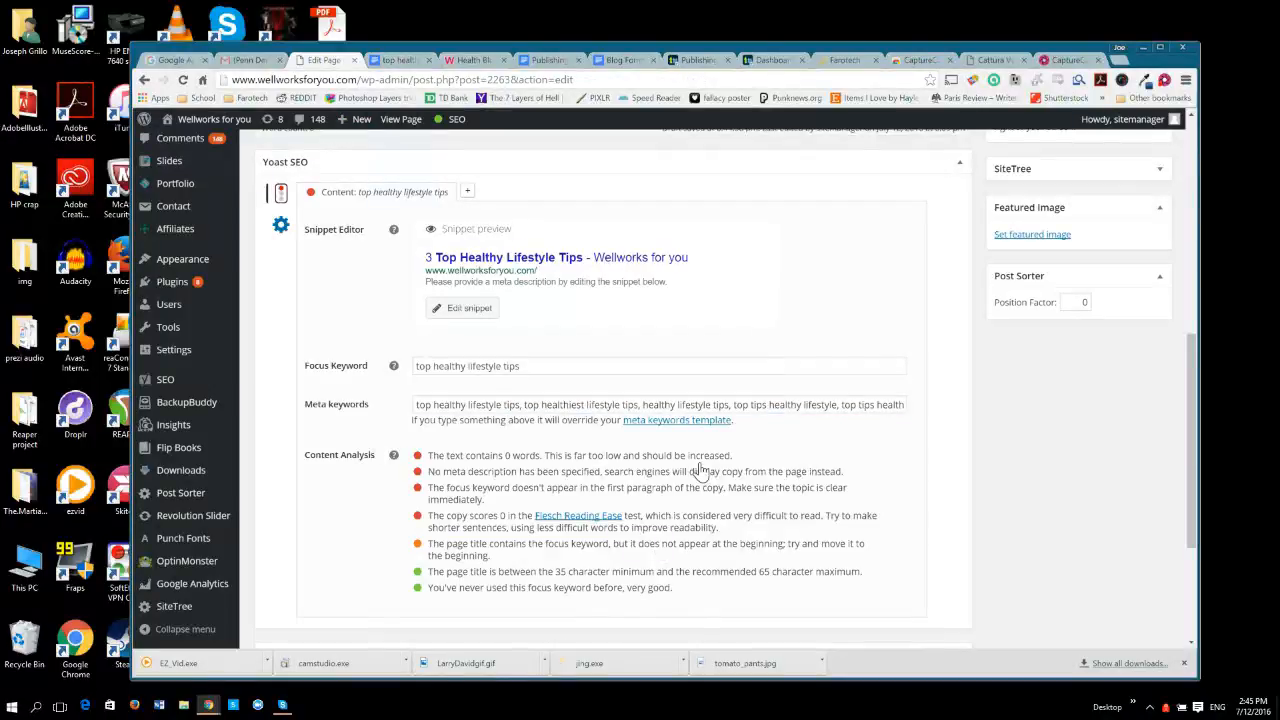
Open the snippet for editing and set the SEO title to the document's title tag, "Top Healthy Lifestyle Tips | Top Healthiest Lifestyle Tips".
{"action": "left_click", "coordinate": [466, 309]}
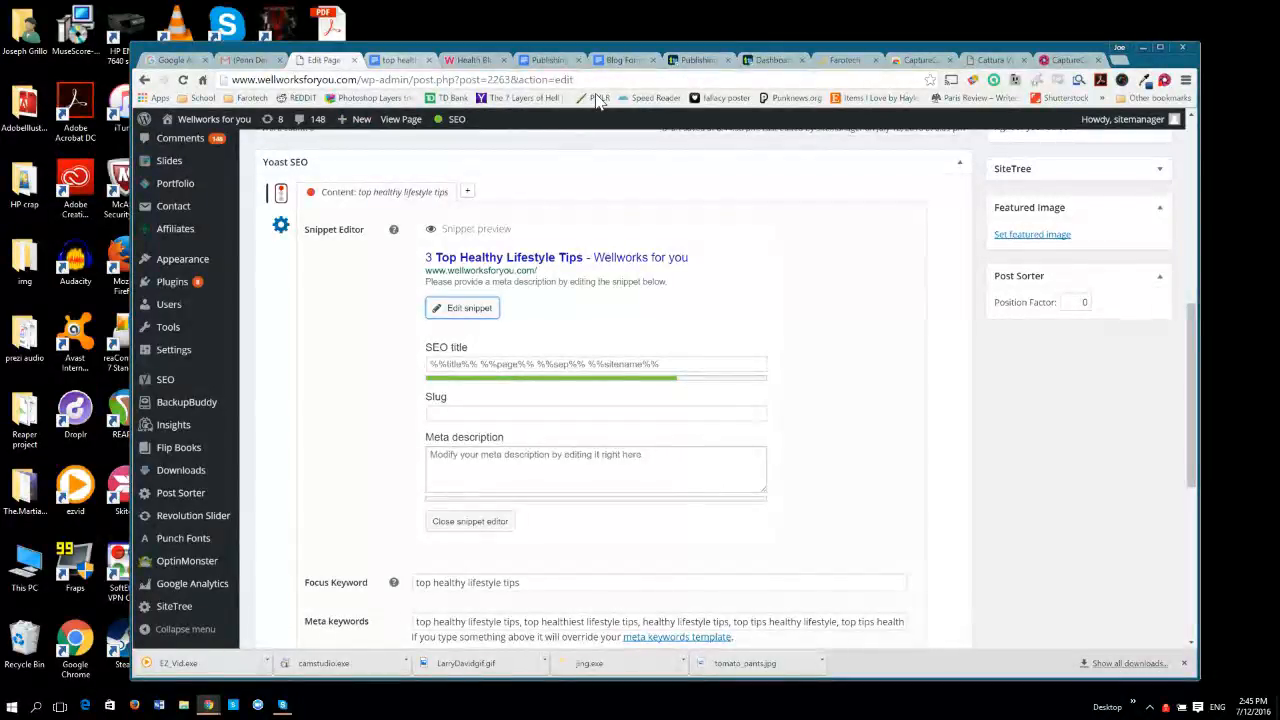
{"action": "key", "text": "ctrl+Tab"}
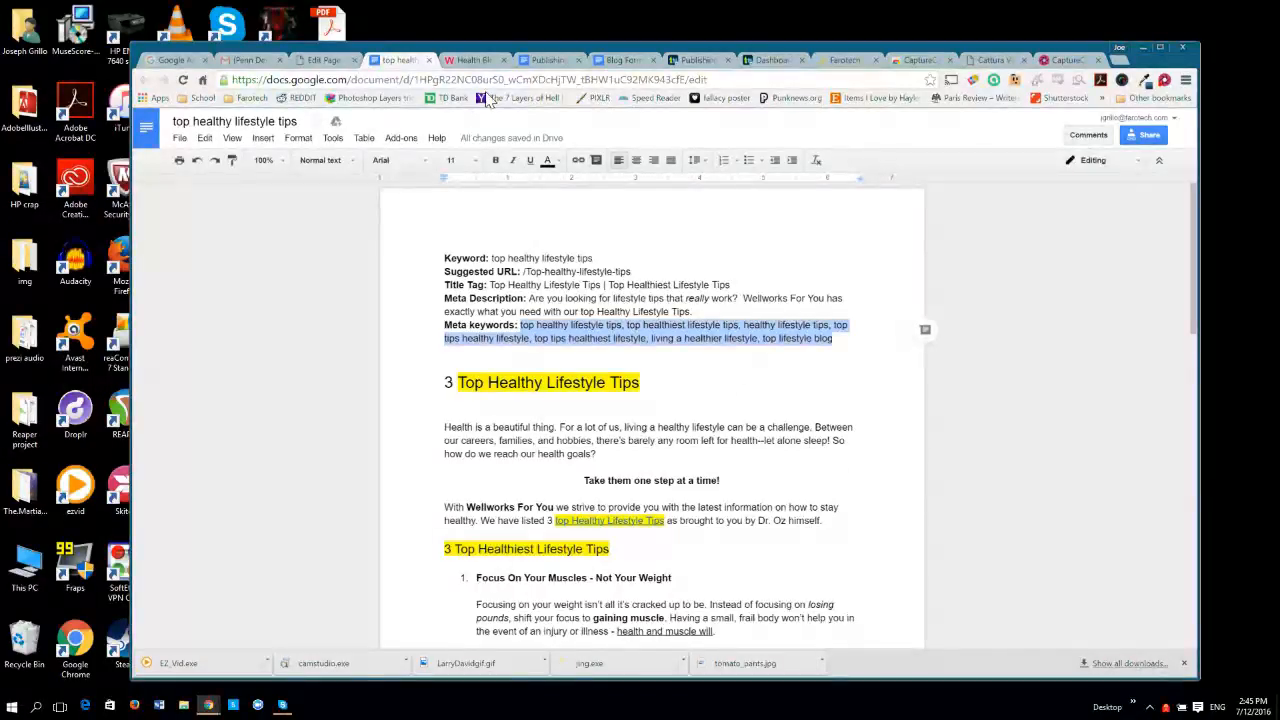
{"action": "key", "text": "ctrl+shift+Tab"}
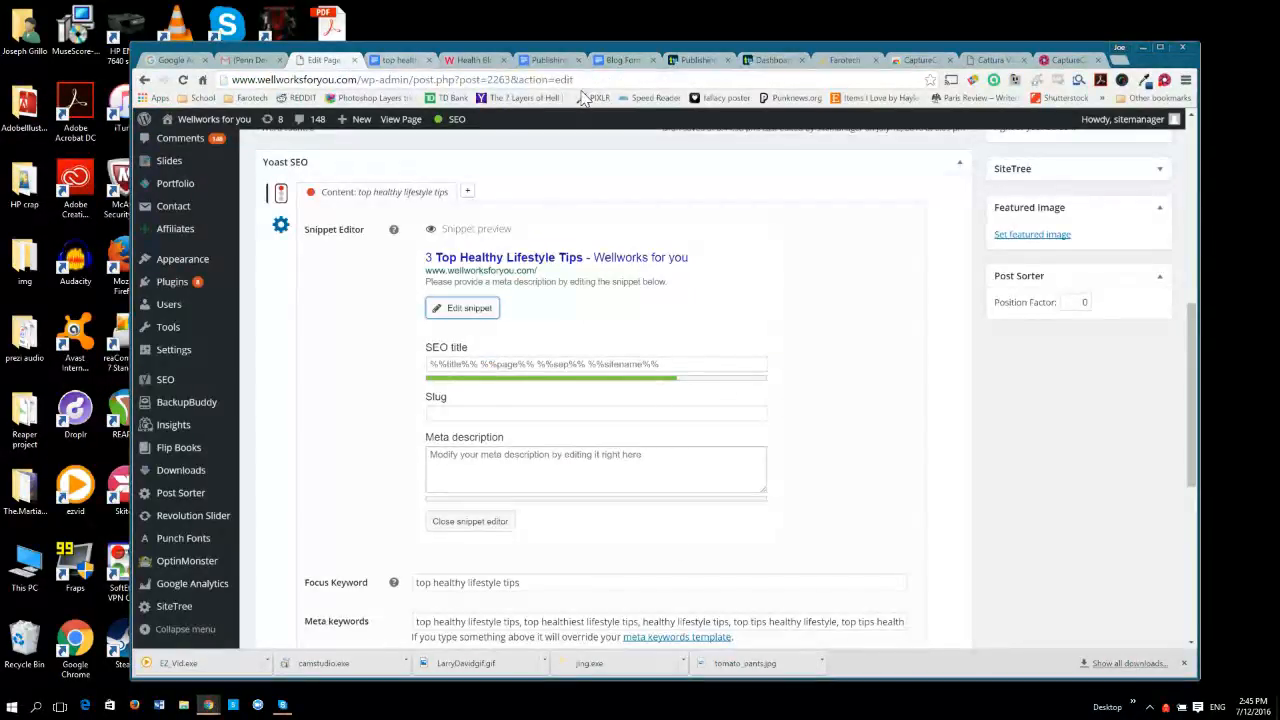
{"action": "key", "text": "ctrl+Tab"}
{"action": "left_click", "coordinate": [765, 445]}
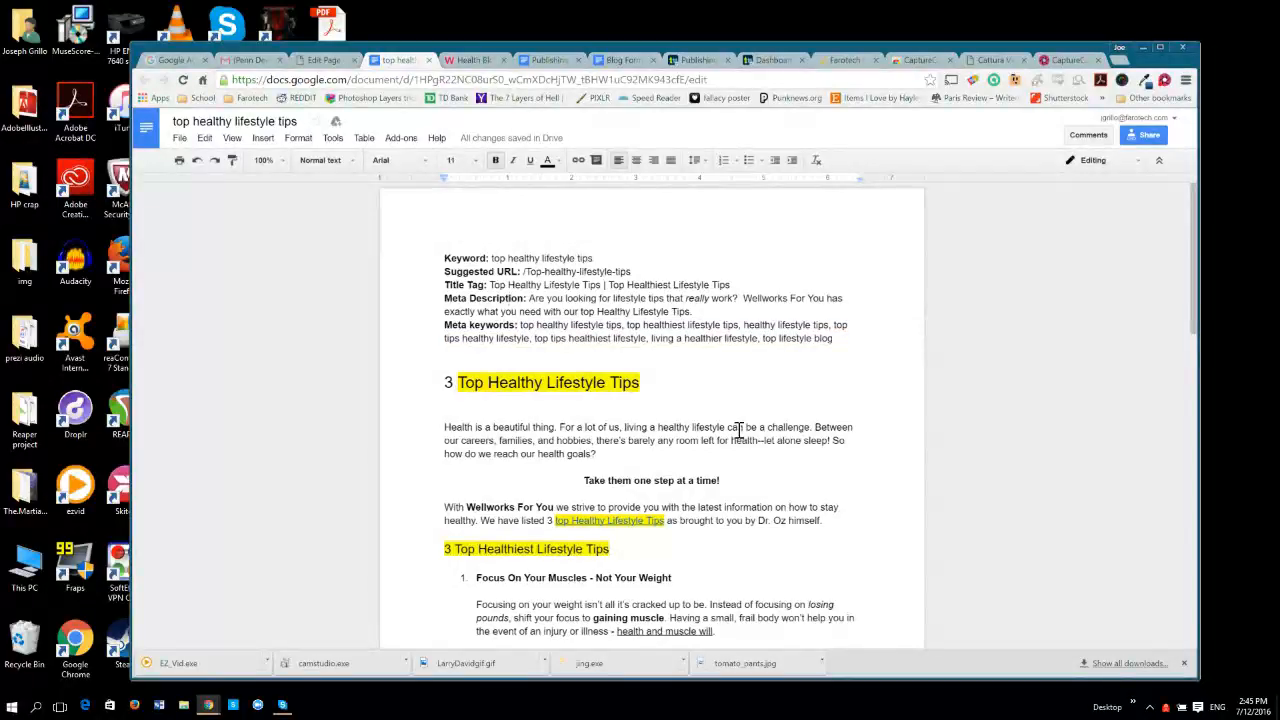
{"action": "key", "text": "Up"}
{"action": "key", "text": "ctrl+shift+Left"}
{"action": "key", "text": "Left"}
{"action": "key", "text": "shift+Home"}
{"action": "key", "text": "shift+End"}
{"action": "key", "text": "ctrl+c"}
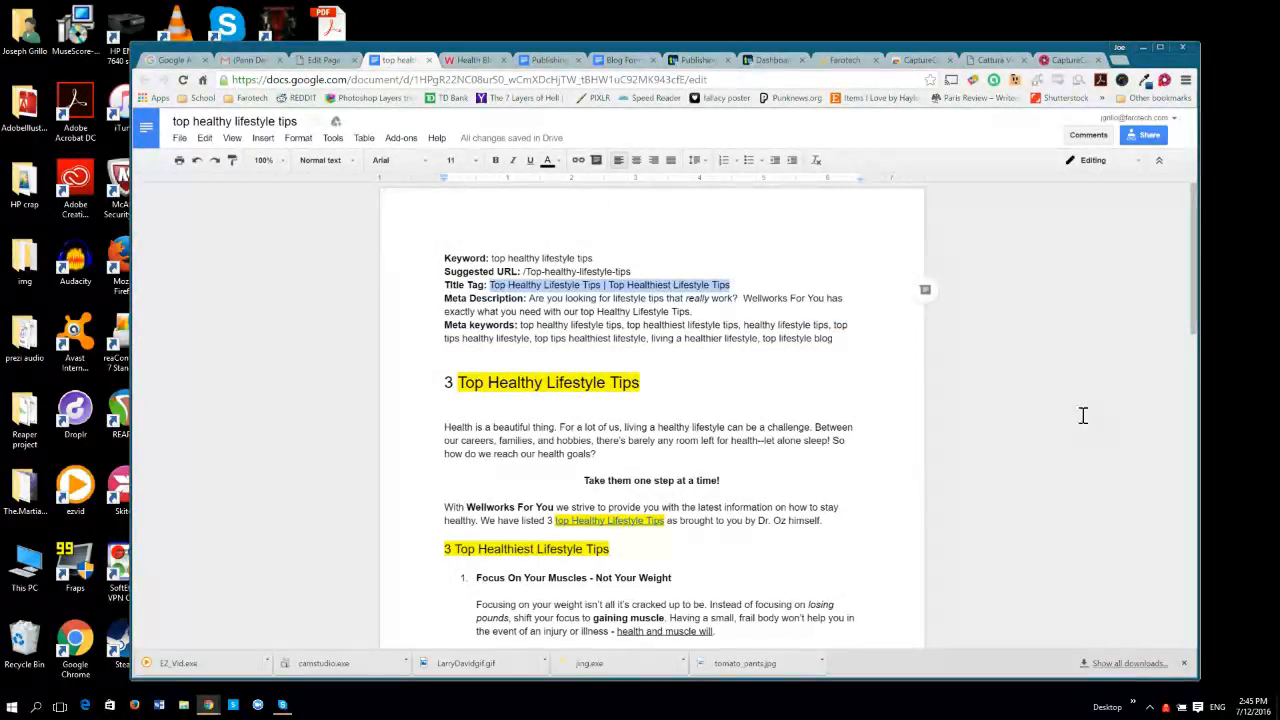
{"action": "left_click", "coordinate": [324, 60]}
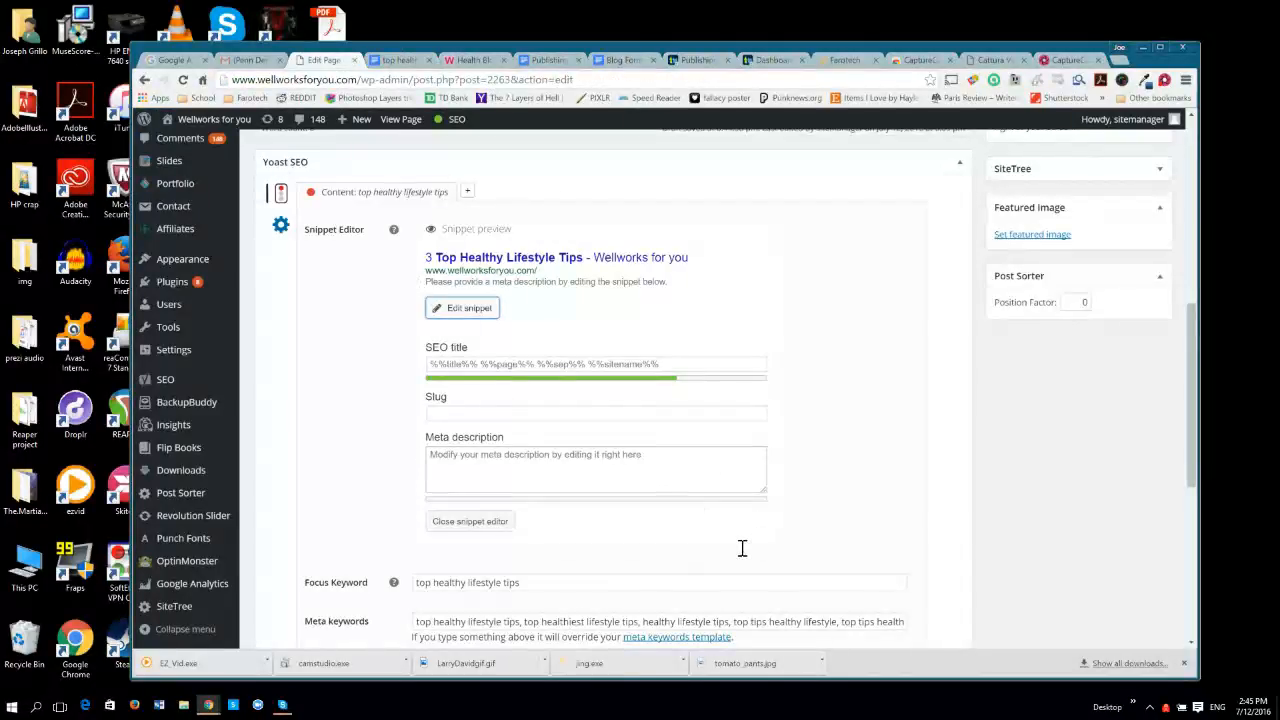
{"action": "key", "text": "Tab"}
{"action": "key", "text": "ctrl+v"}
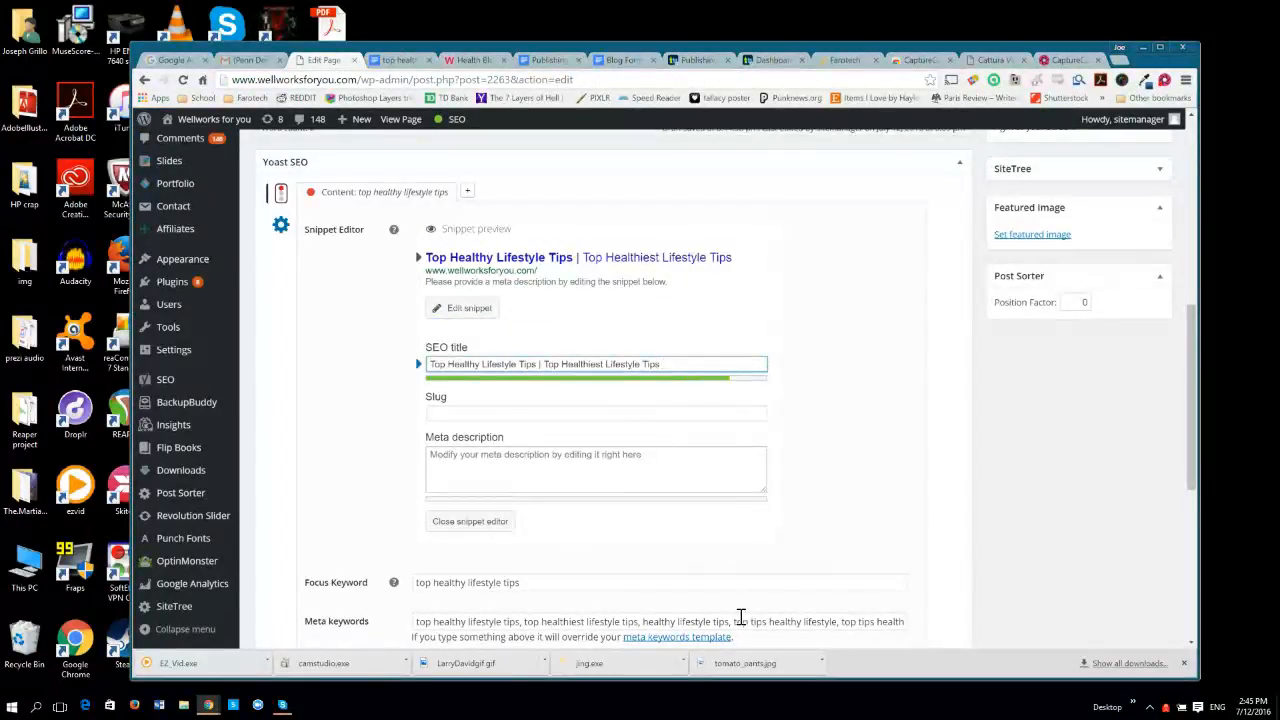
Set the snippet's slug to "Top-healthy-lifestyle-tips", copied from the document's suggested URL without the leading slash.
{"action": "key", "text": "Tab"}
{"action": "key", "text": "ctrl+Tab"}
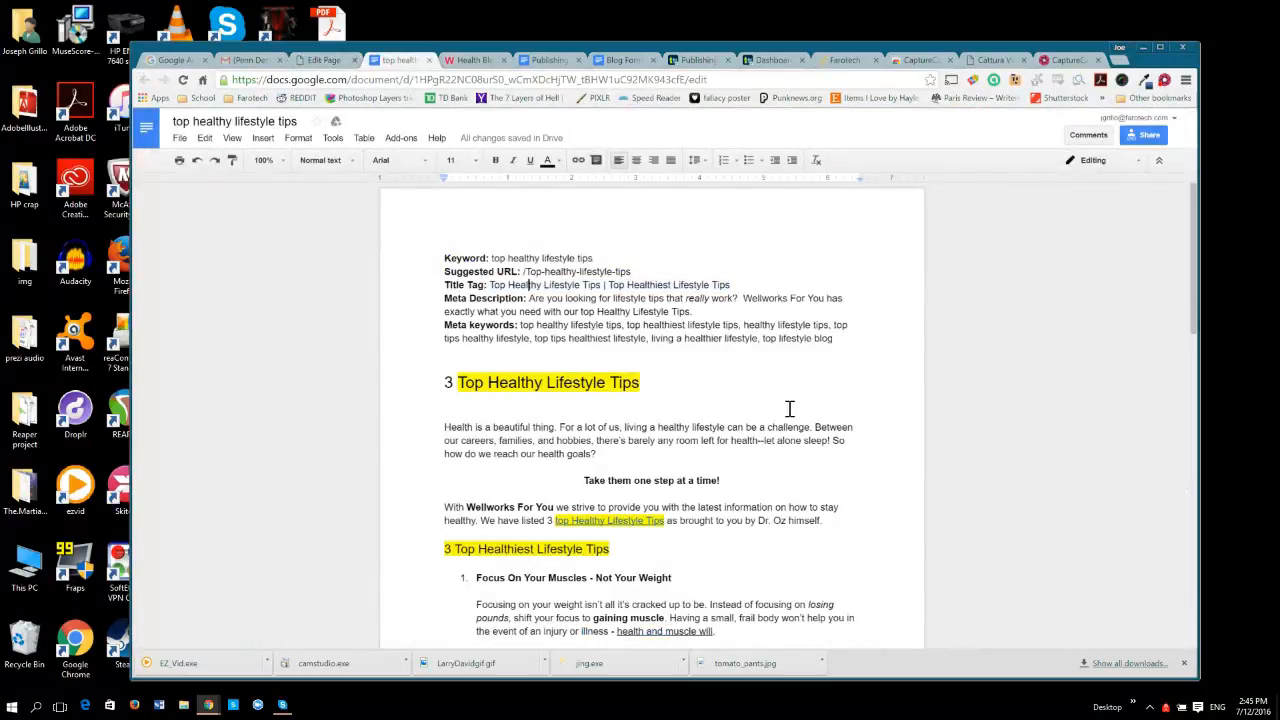
{"action": "left_click_drag", "start_coordinate": [526, 272], "coordinate": [626, 273]}
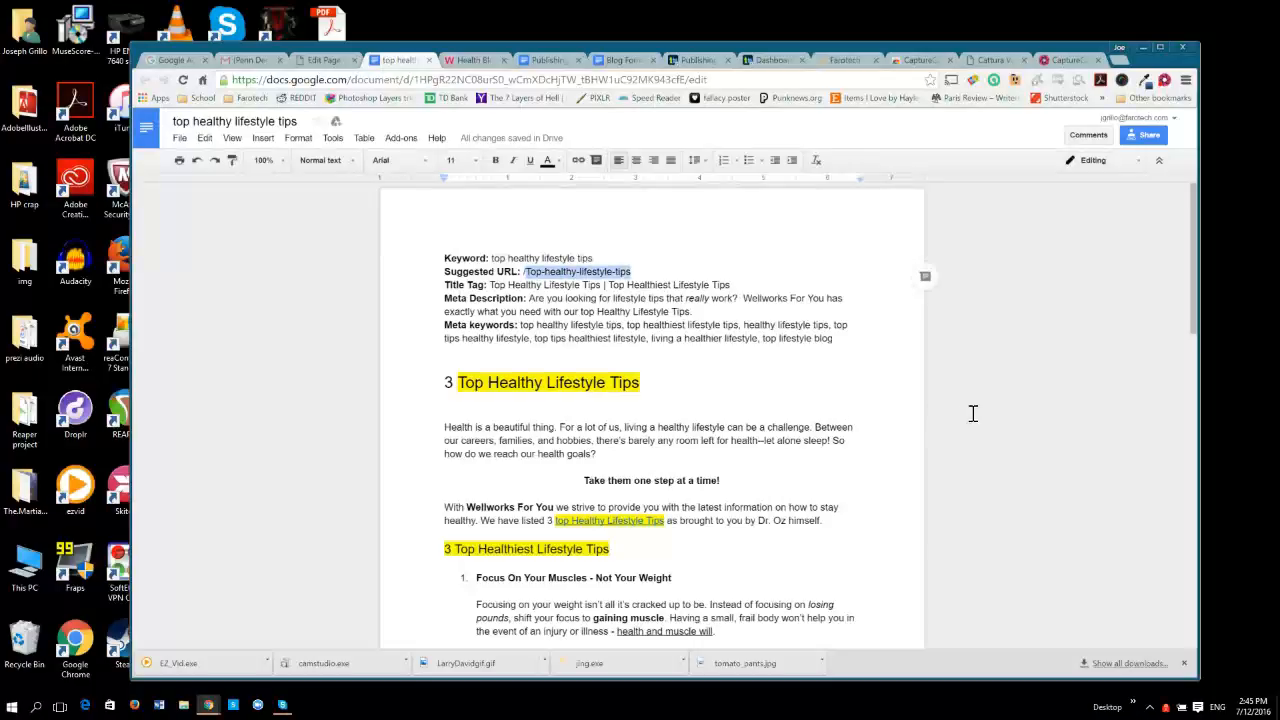
{"action": "key", "text": "ctrl+shift+Tab"}
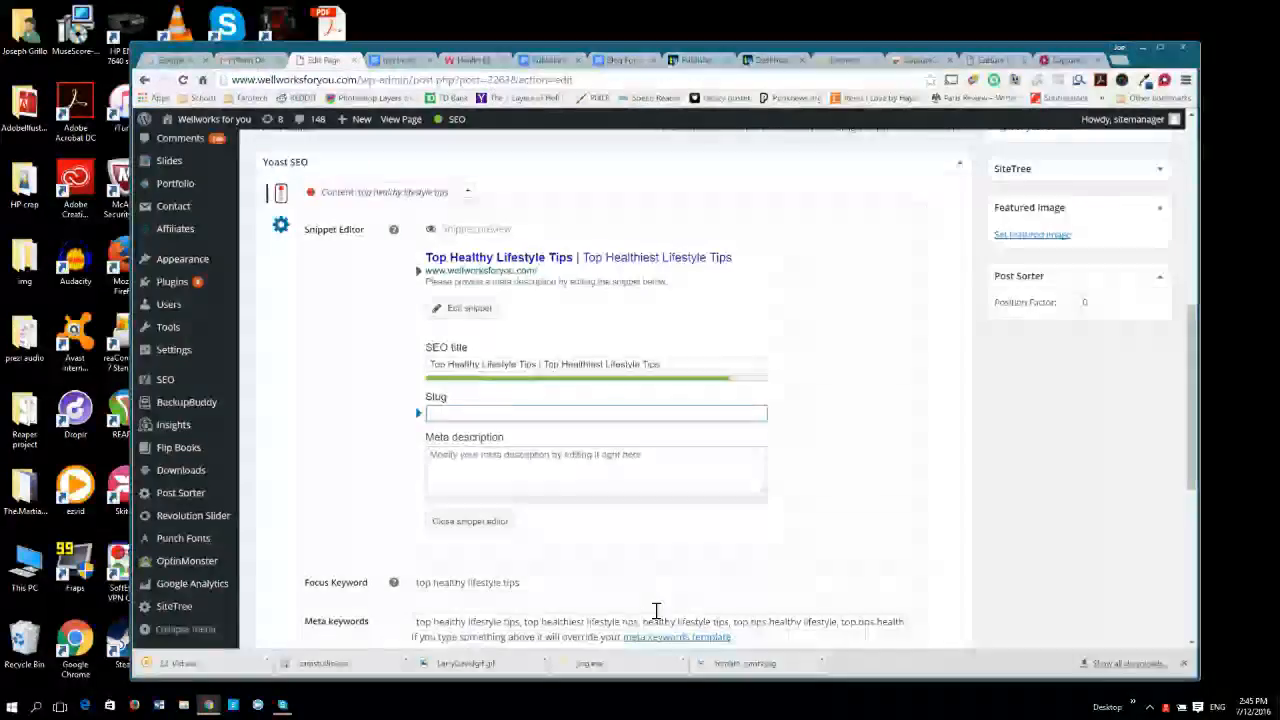
{"action": "type", "text": "Top-healthy-lifestyle-tips"}
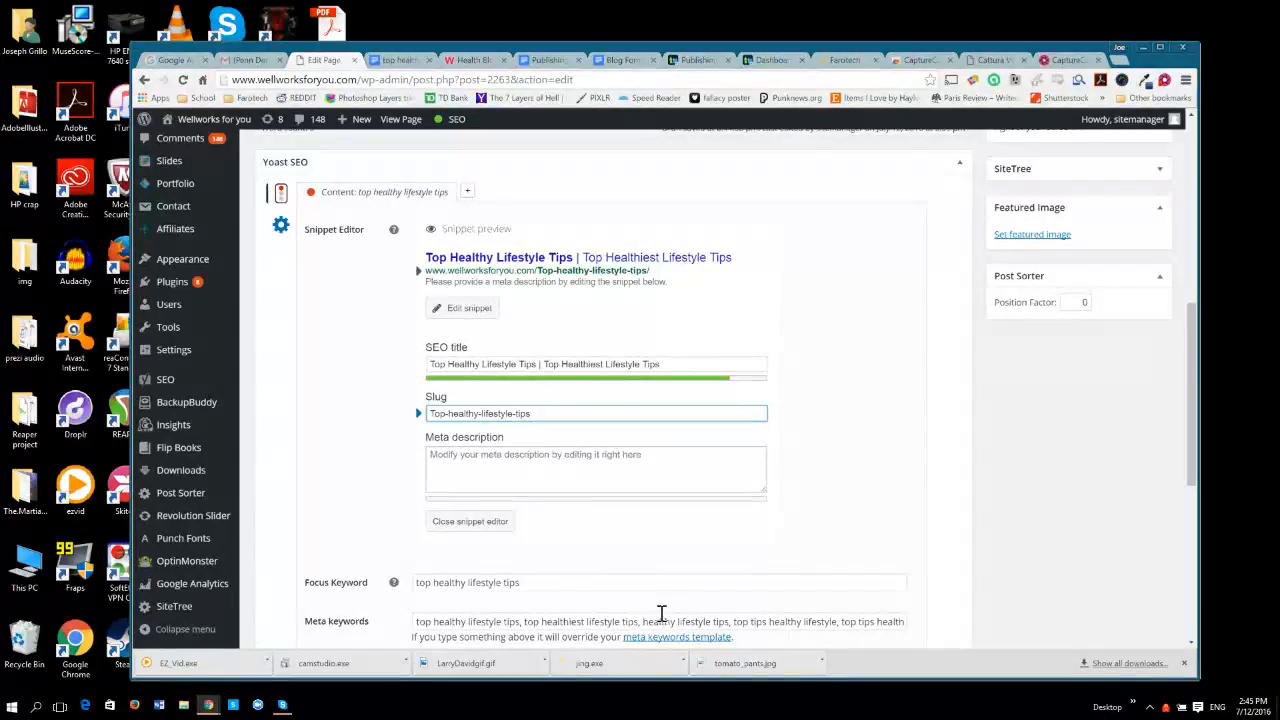
Paste the document's two-sentence meta description, starting "Are you looking for lifestyle tips that really work?", into the snippet and close the snippet editor.
{"action": "key", "text": "Tab"}
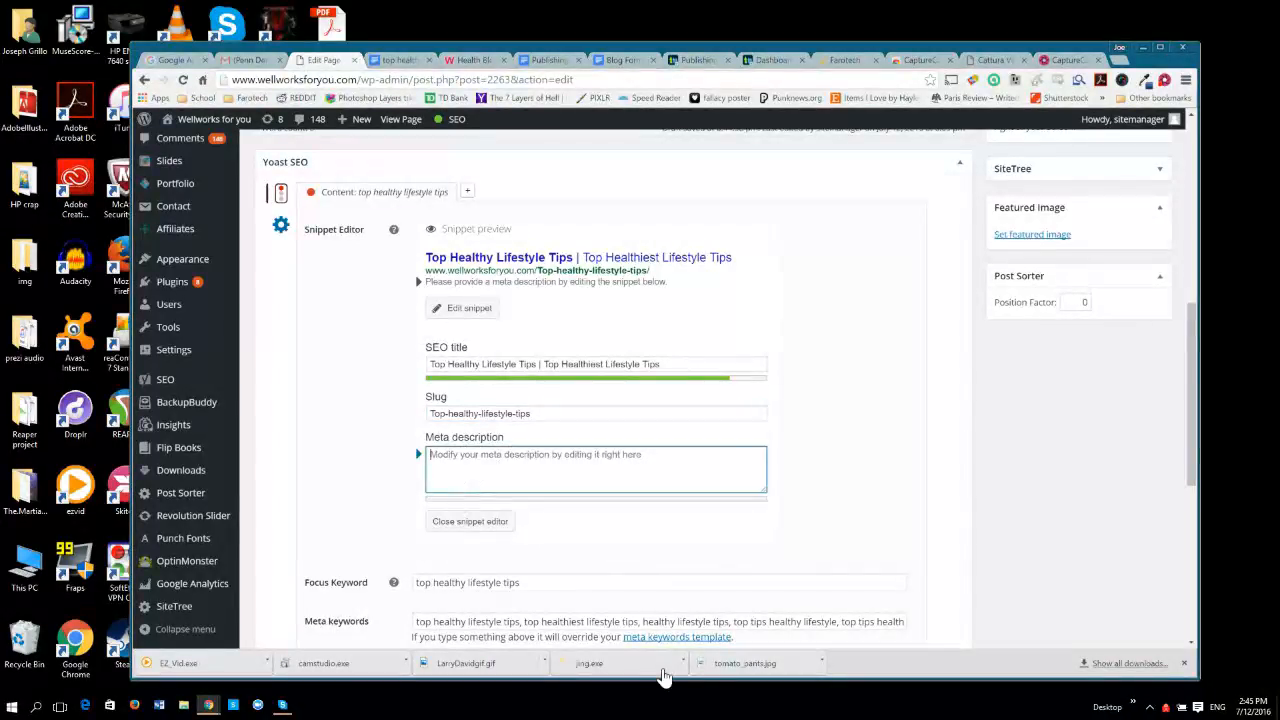
{"action": "key", "text": "ctrl+Tab"}
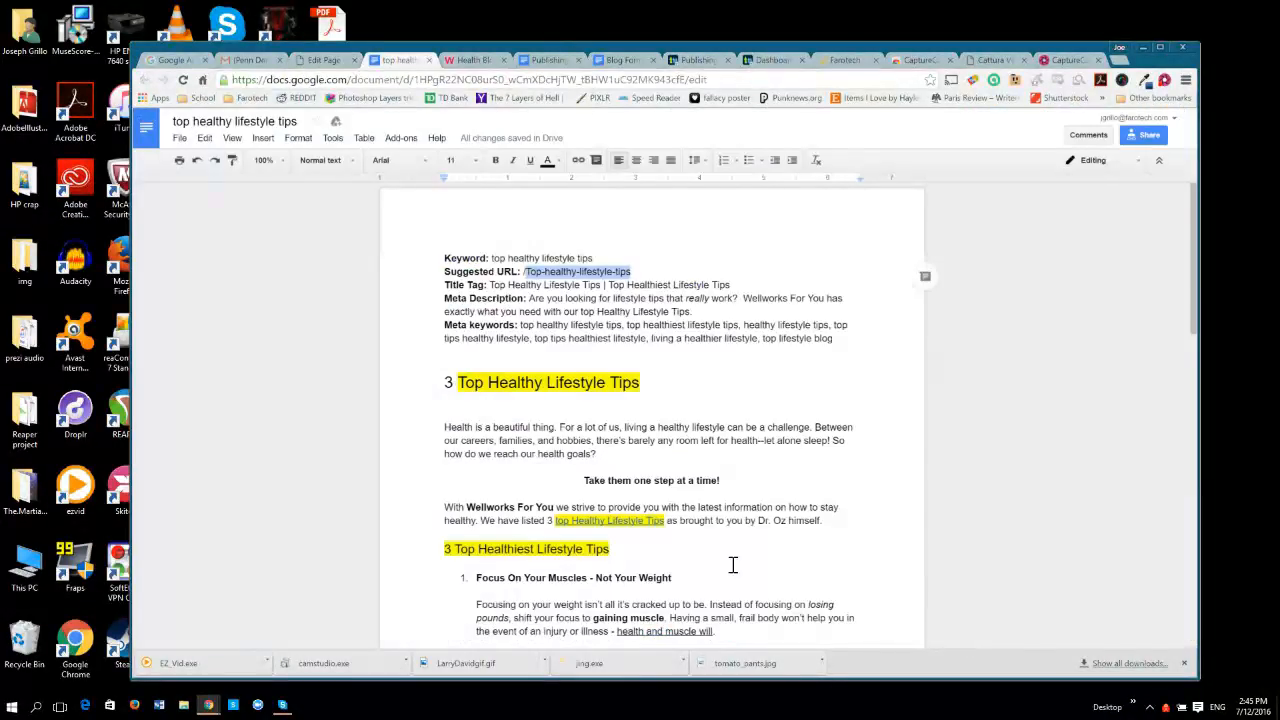
{"action": "left_click", "coordinate": [820, 449]}
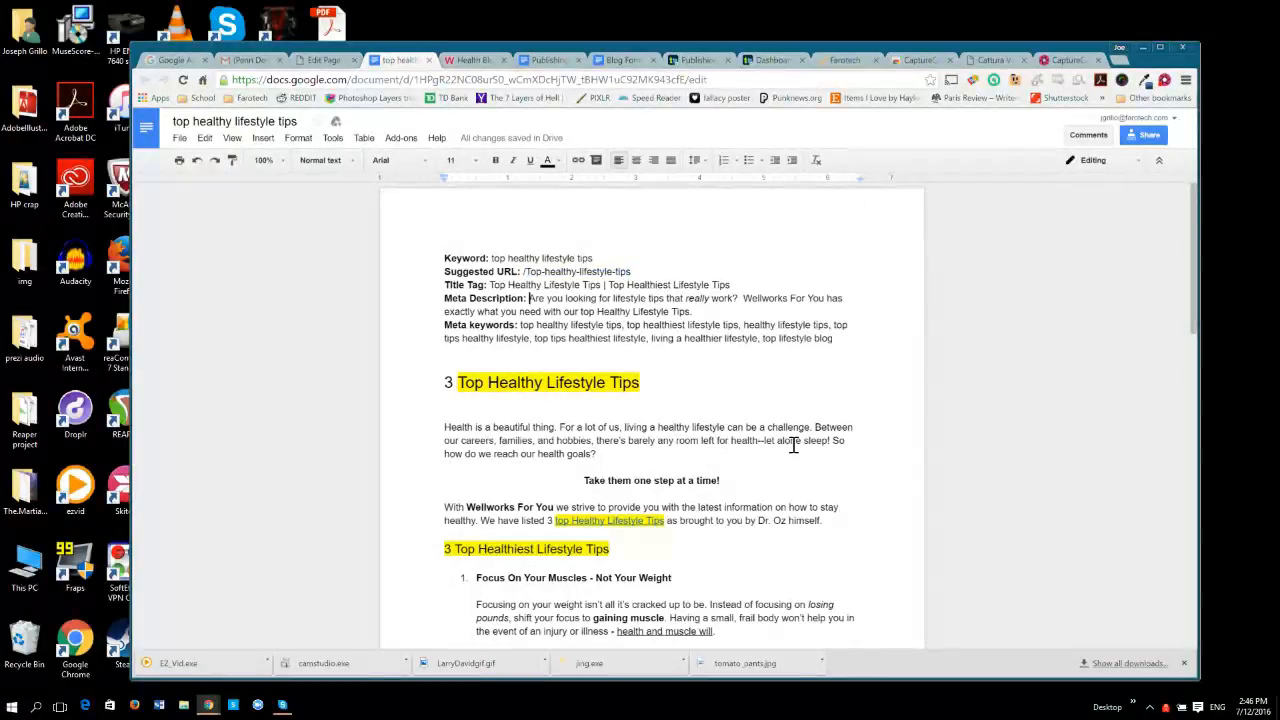
{"action": "left_click_drag", "start_coordinate": [529, 298], "coordinate": [696, 313]}
{"action": "key", "text": "ctrl+c"}
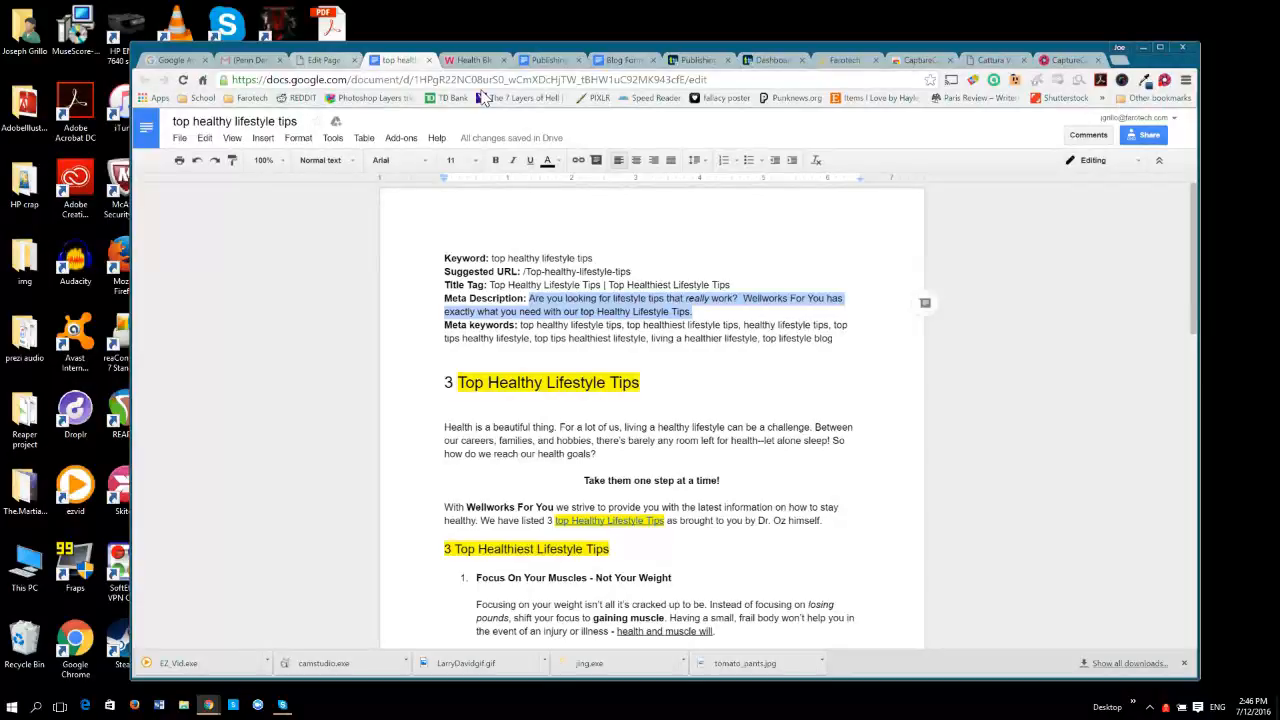
{"action": "left_click", "coordinate": [320, 60]}
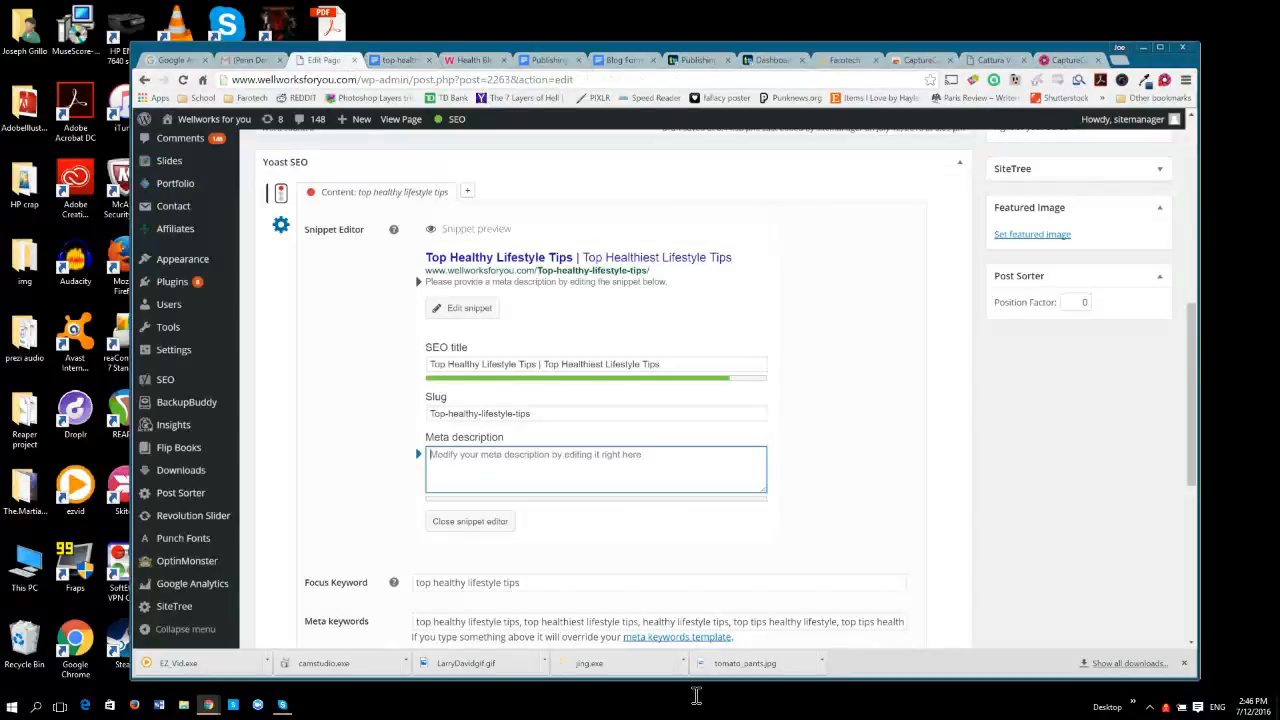
{"action": "key", "text": "ctrl+v"}
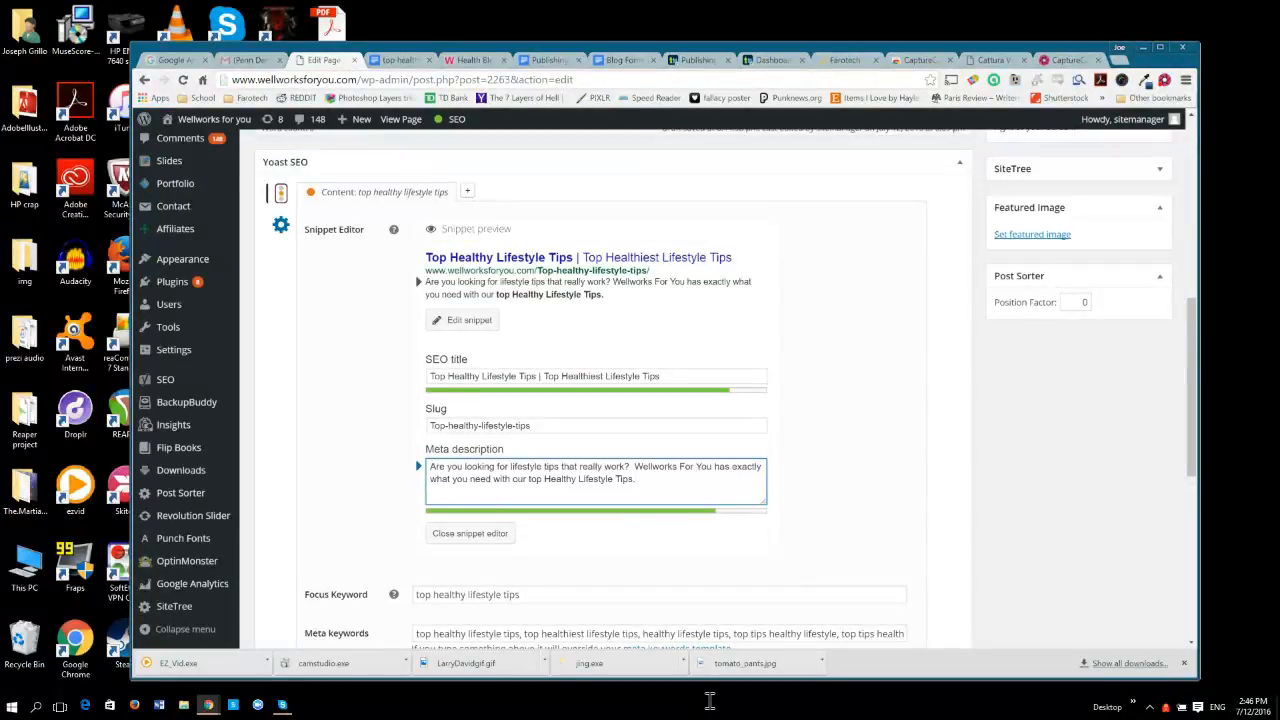
{"action": "left_click", "coordinate": [470, 534]}
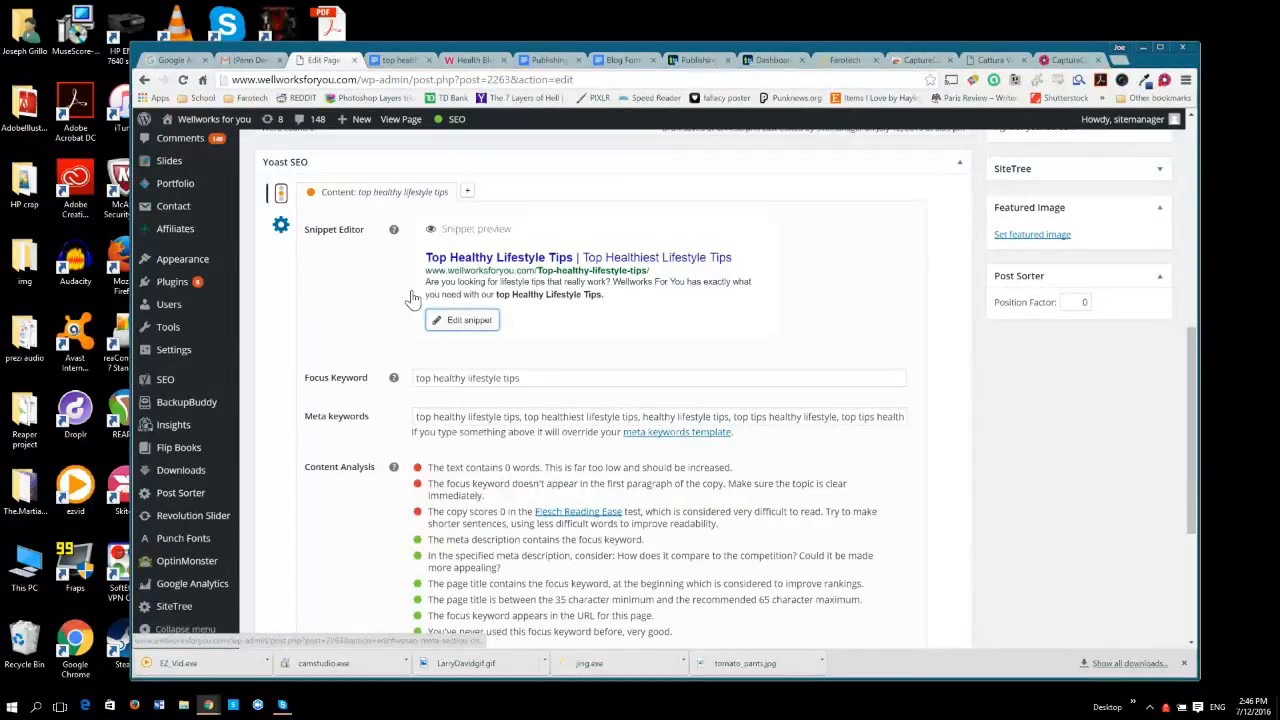
{"action": "left_click", "coordinate": [275, 199]}
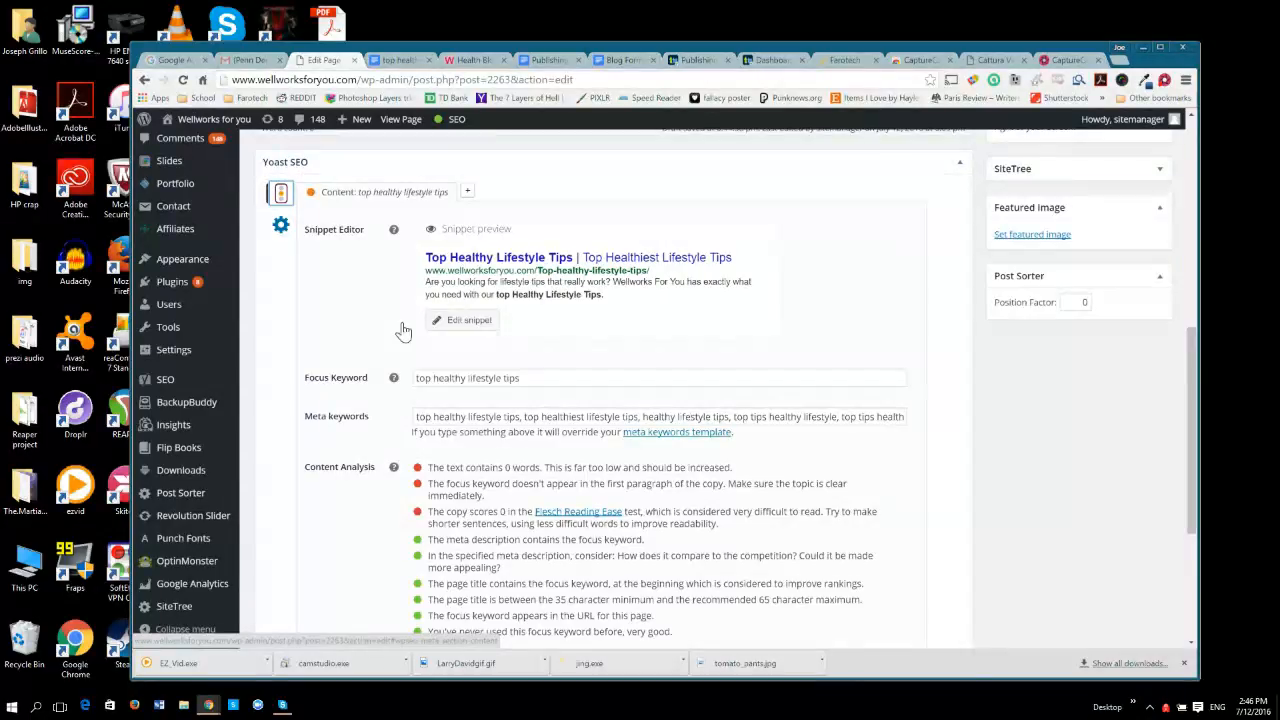
{"action": "scroll", "coordinate": [405, 320], "scroll_direction": "up", "scroll_amount": 5}
{"action": "scroll", "coordinate": [612, 400], "scroll_direction": "up", "scroll_amount": 1}
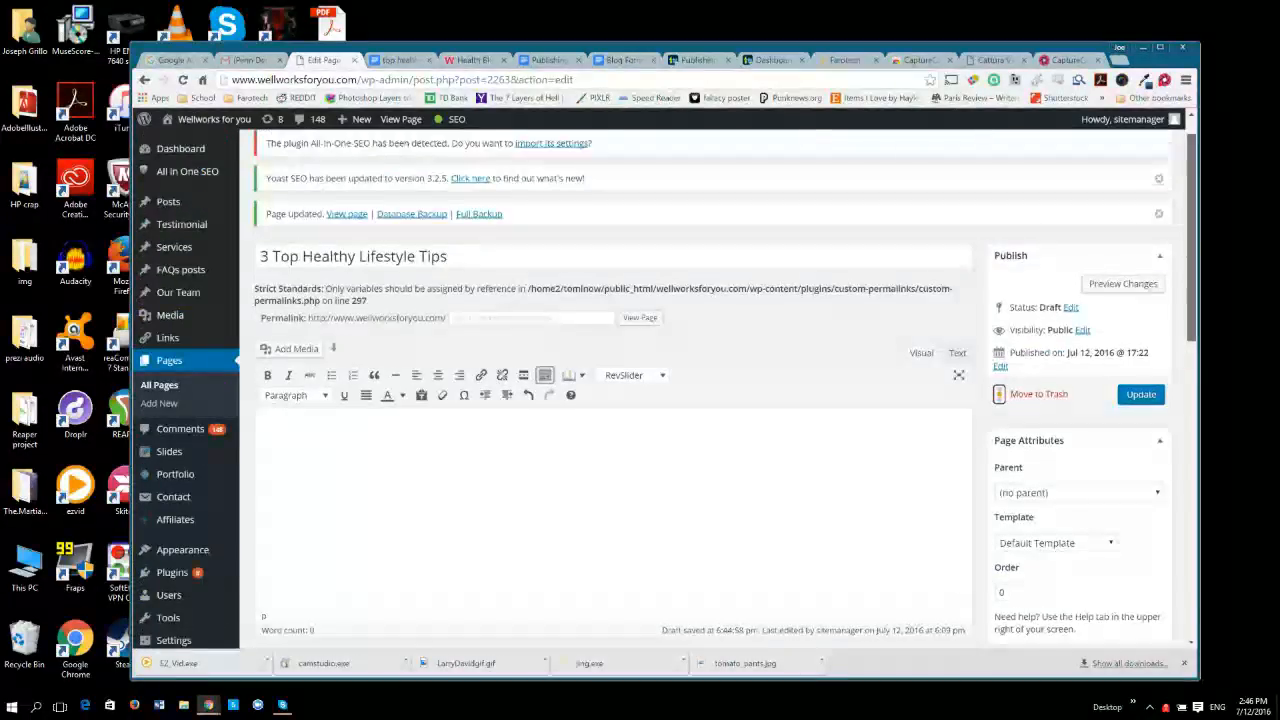
Copy the document's article body, from "Health is a beautiful thing" through the closing contact sentence, into the page's empty content area.
{"action": "scroll", "coordinate": [612, 400], "scroll_direction": "down", "scroll_amount": 1}
{"action": "left_click", "coordinate": [502, 546]}
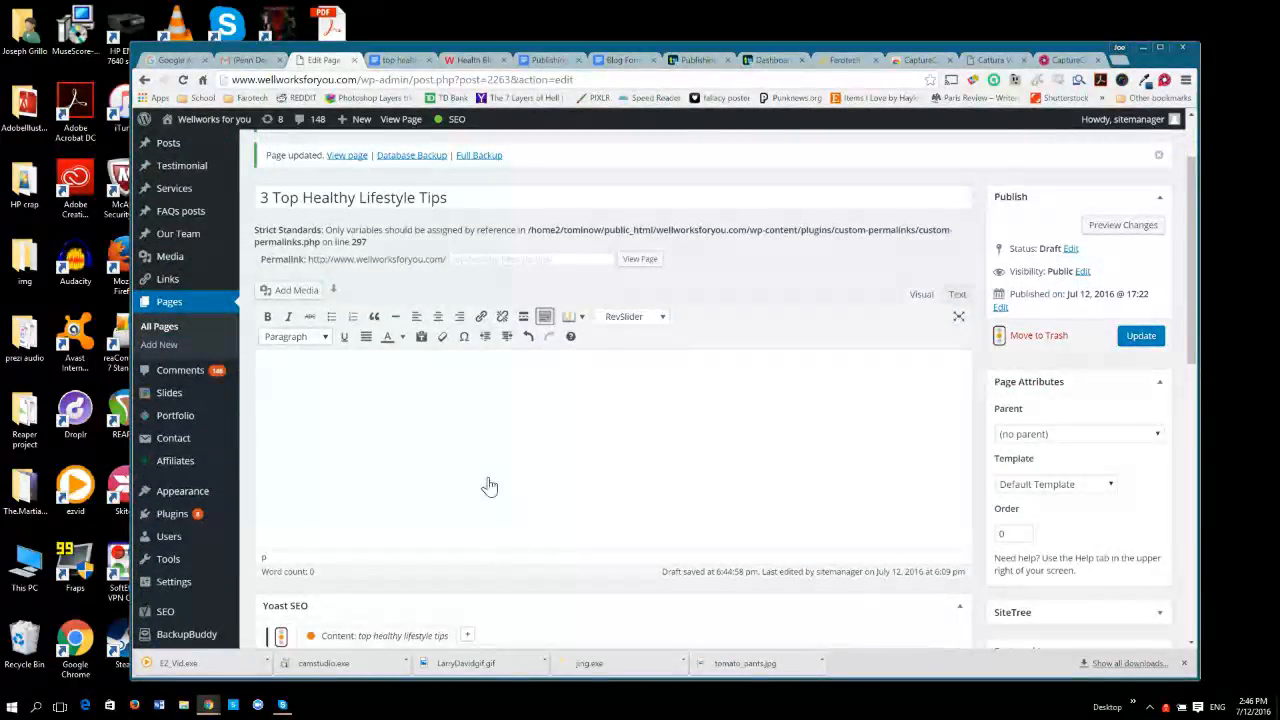
{"action": "left_click", "coordinate": [395, 60]}
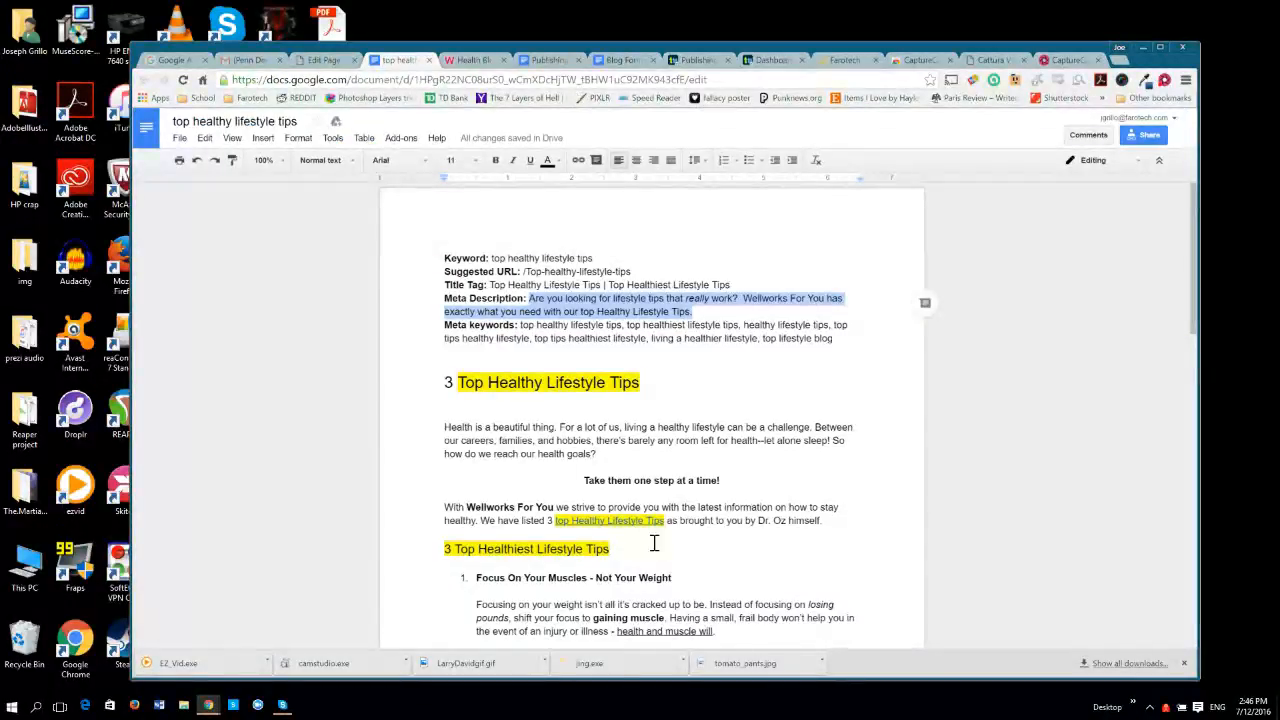
{"action": "left_click_drag", "start_coordinate": [443, 383], "coordinate": [592, 378]}
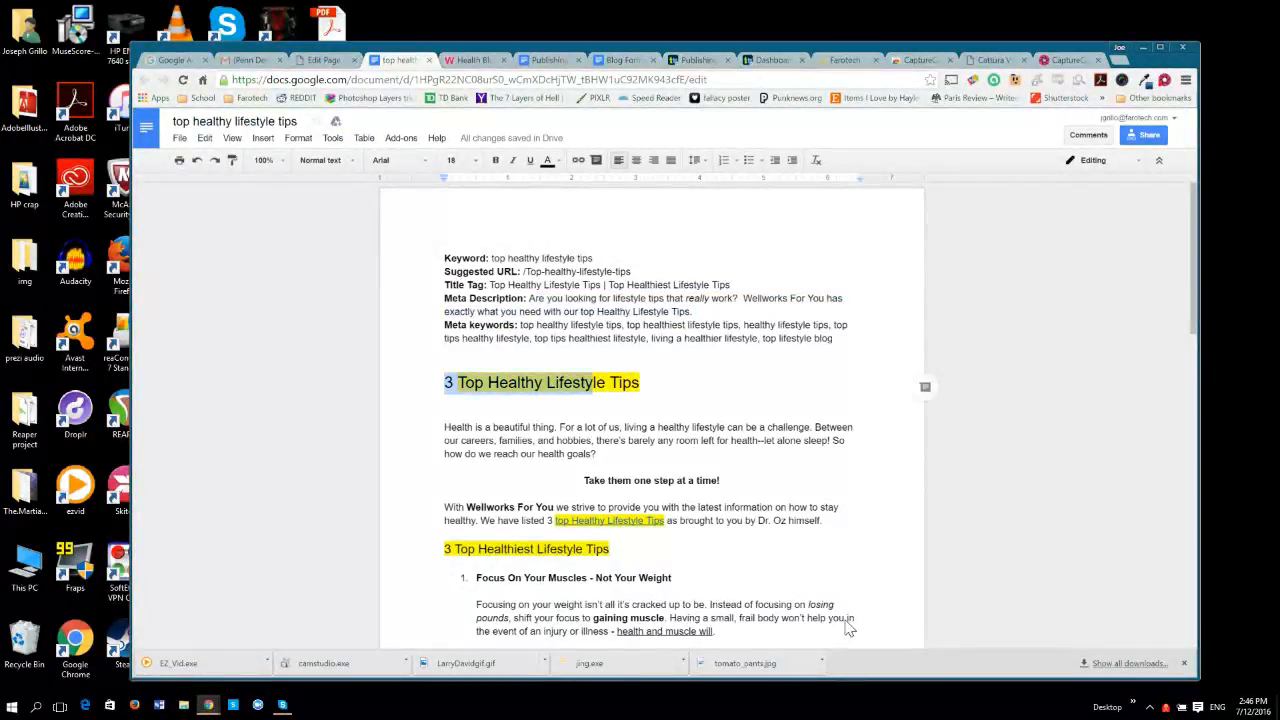
{"action": "left_click", "coordinate": [447, 413]}
{"action": "left_click", "coordinate": [444, 429]}
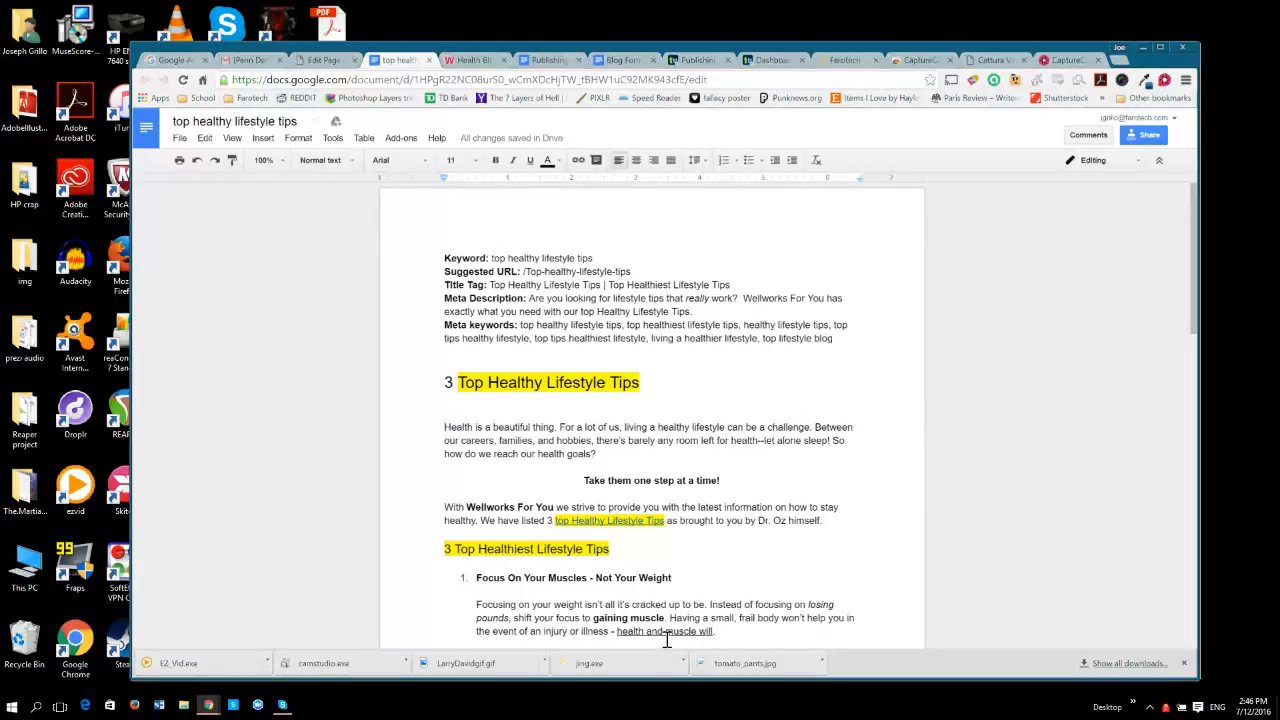
{"action": "mouse_move", "coordinate": [444, 427]}
{"action": "left_mouse_down"}
{"action": "mouse_move", "coordinate": [606, 434]}
{"action": "mouse_move", "coordinate": [613, 415]}
{"action": "mouse_move", "coordinate": [637, 411]}
{"action": "left_mouse_up"}
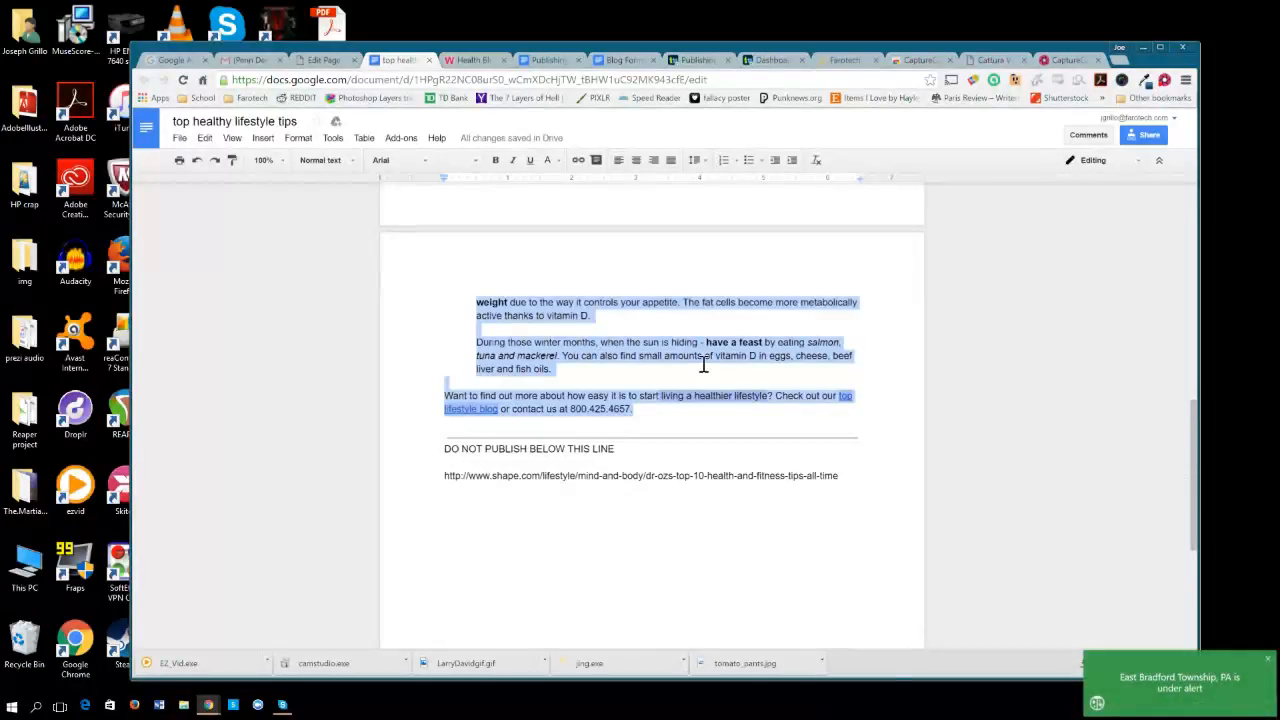
{"action": "left_click", "coordinate": [323, 60]}
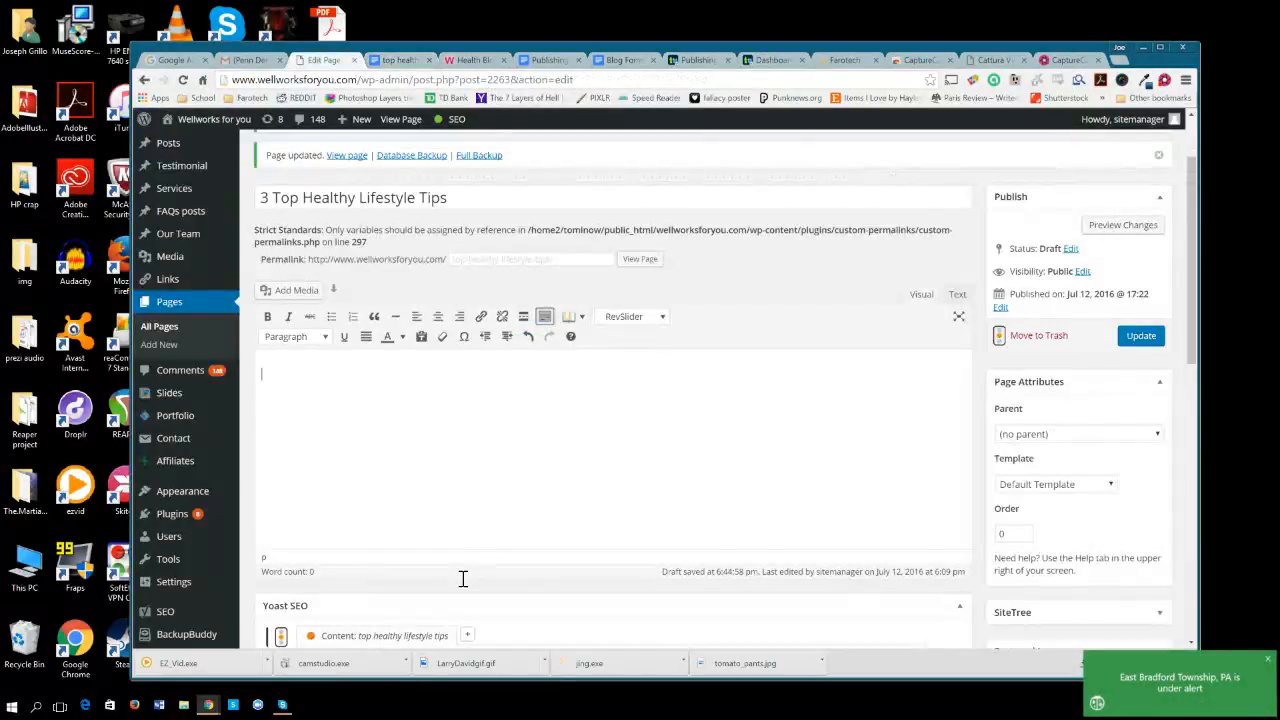
{"action": "key", "text": "ctrl+v"}
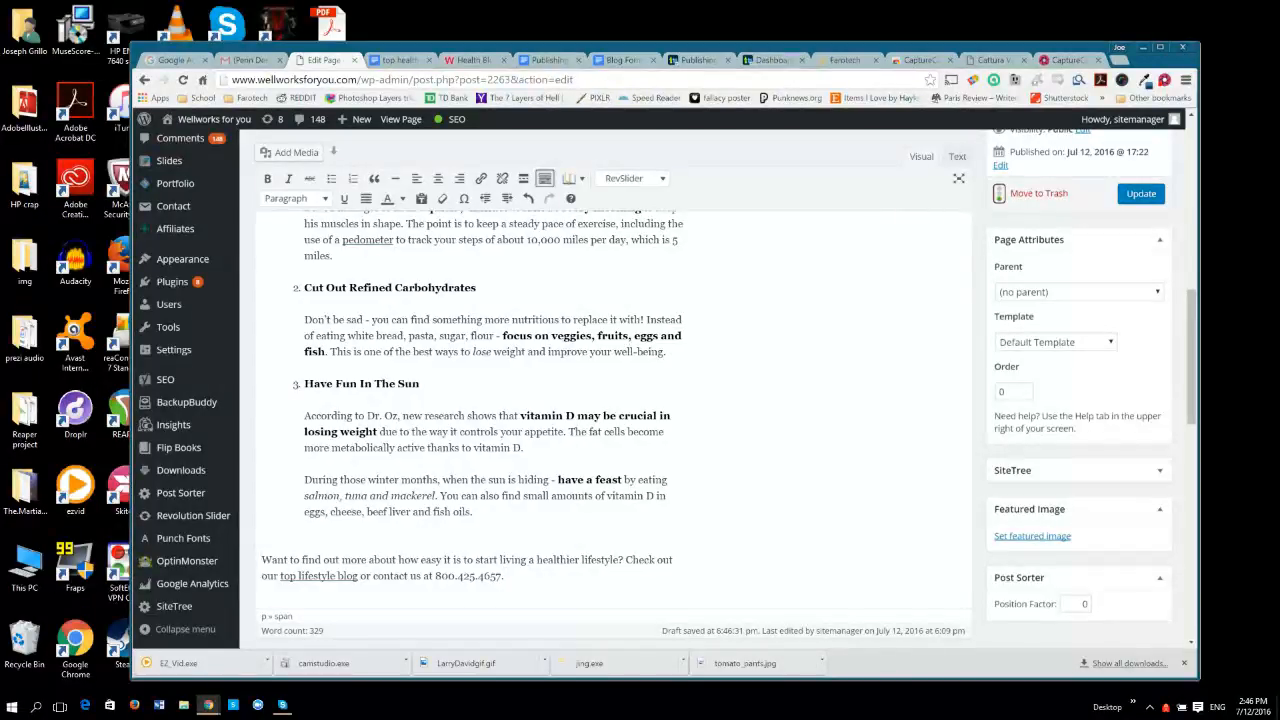
Remove the extra blank lines above the closing paragraph and directly above and below the "3 Top Healthiest Lifestyle Tips" line.
{"action": "key", "text": "ctrl"}
{"action": "key", "text": "BackSpace"}
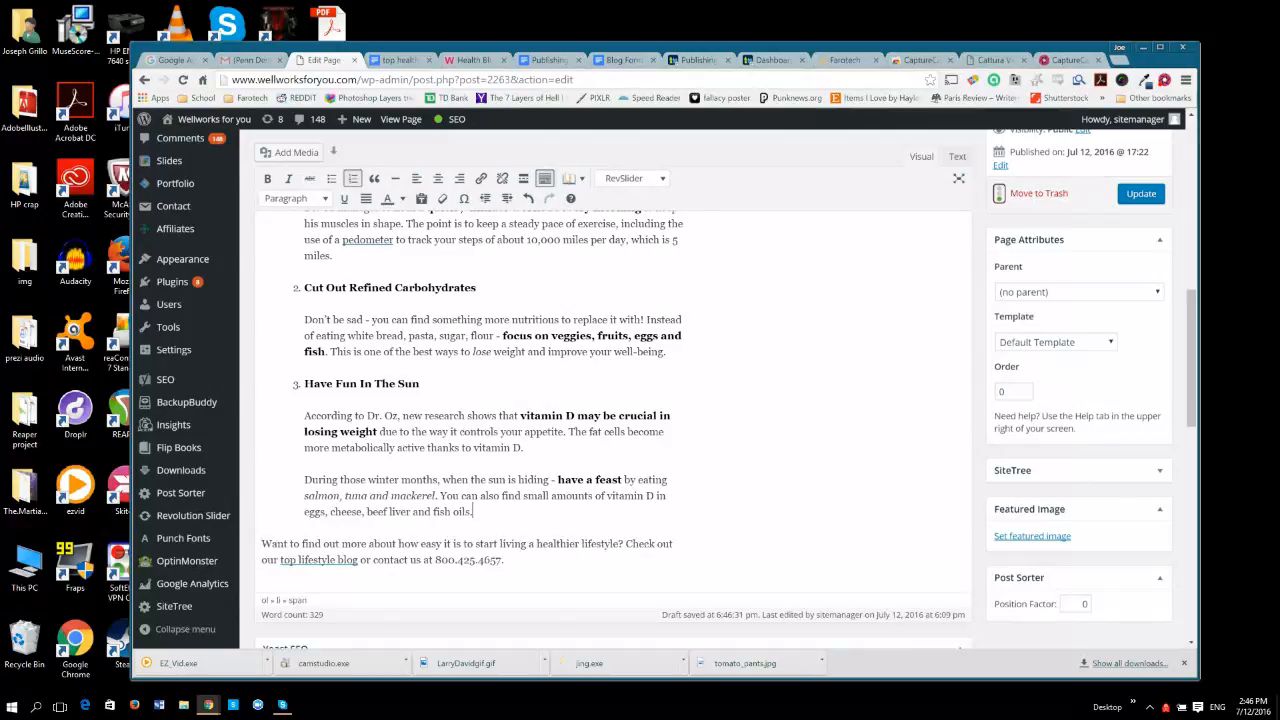
{"action": "scroll", "coordinate": [355, 456], "scroll_direction": "up", "scroll_amount": 5}
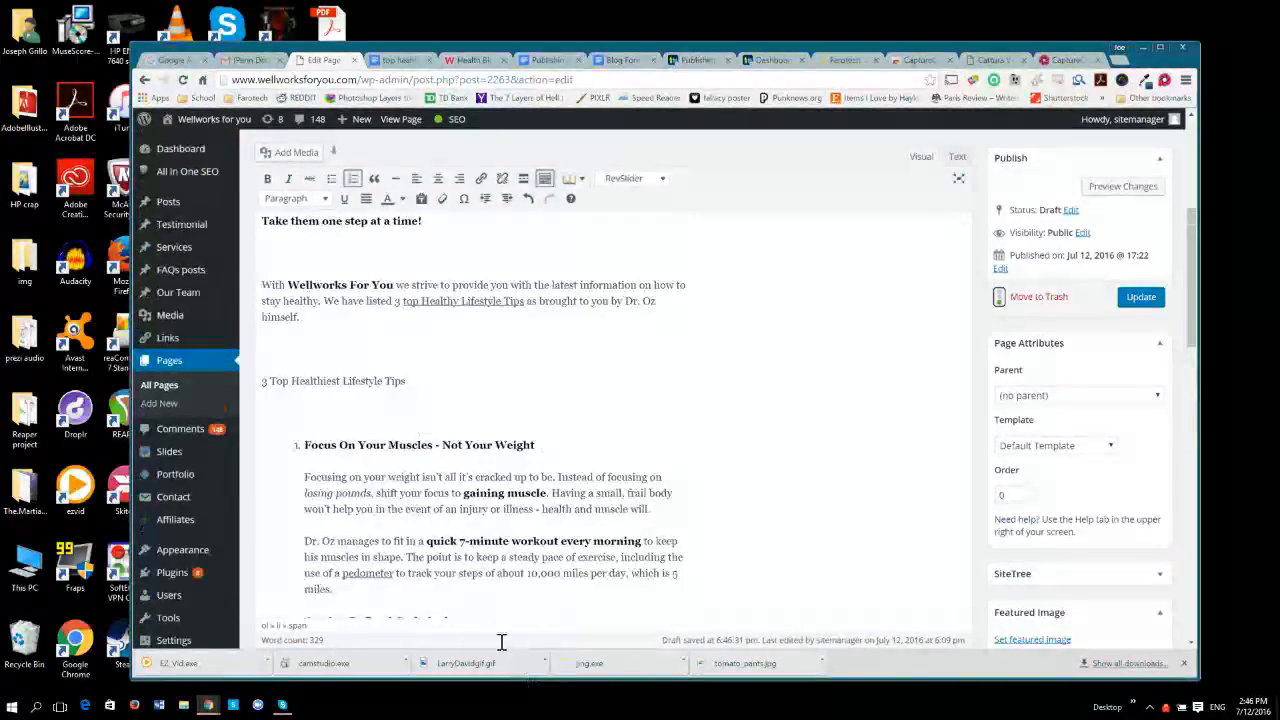
{"action": "left_click", "coordinate": [295, 412]}
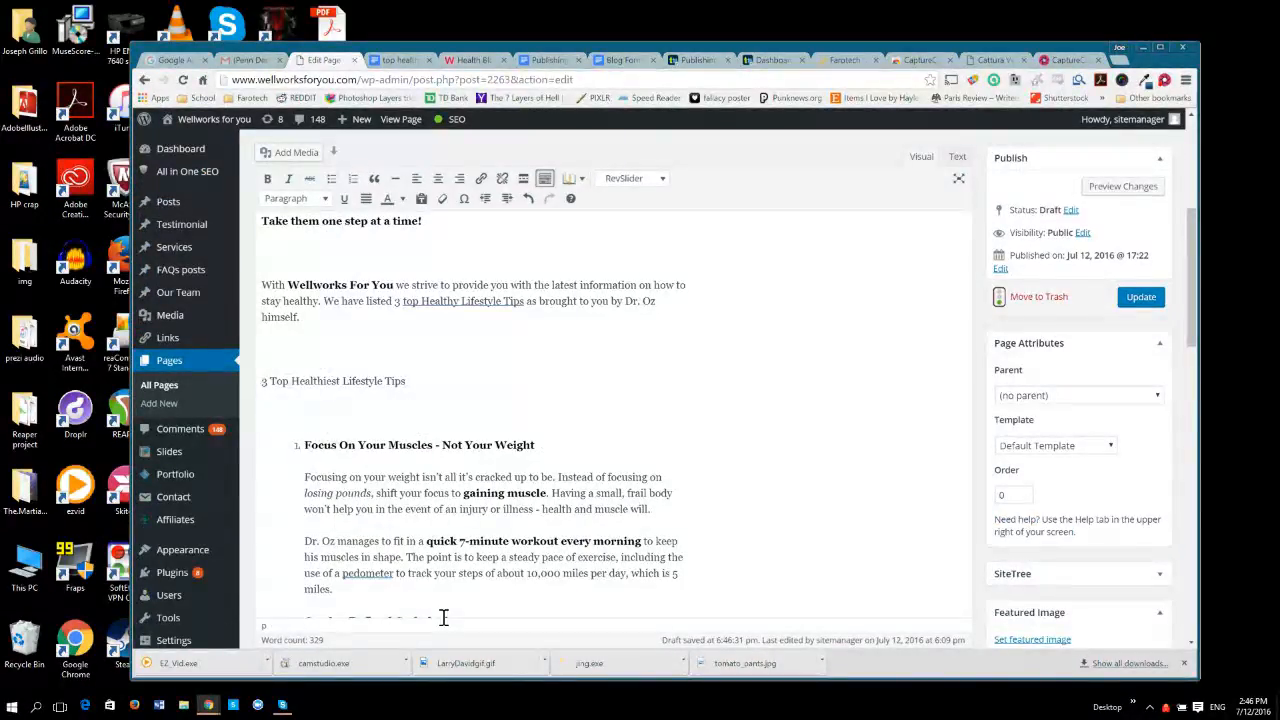
{"action": "key", "text": "BackSpace"}
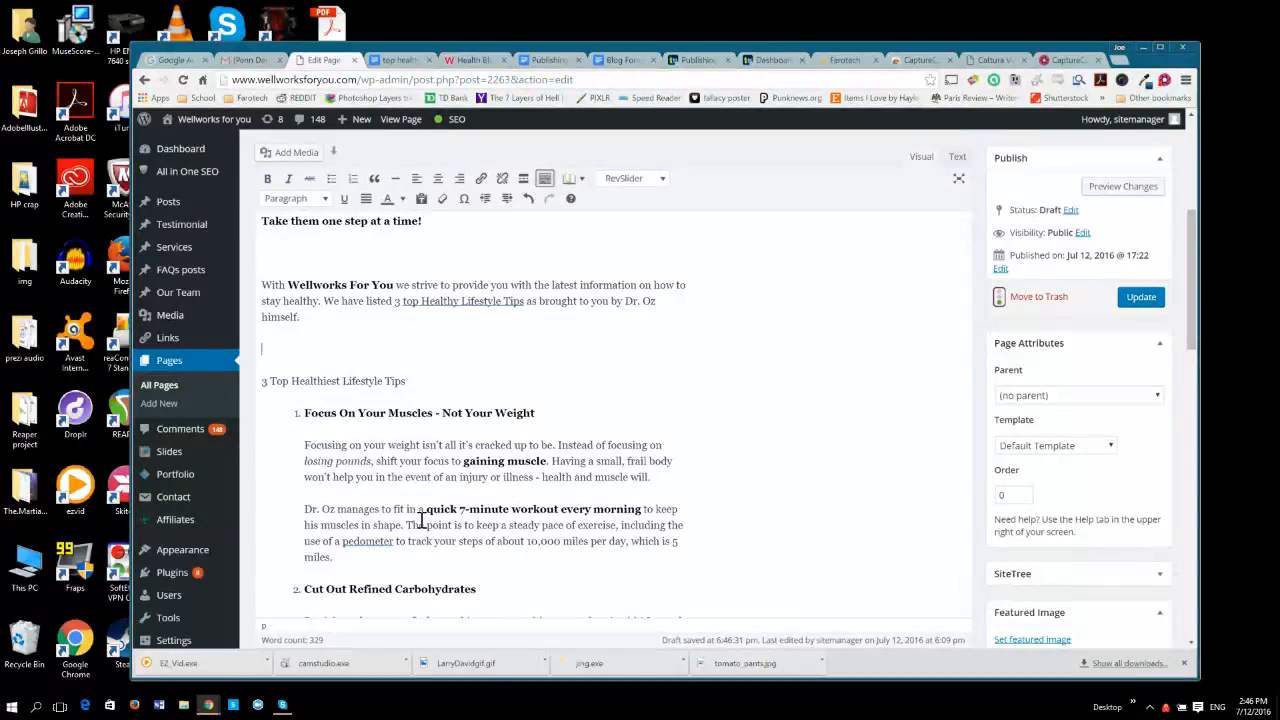
{"action": "key", "text": "Up"}
{"action": "key", "text": "BackSpace"}
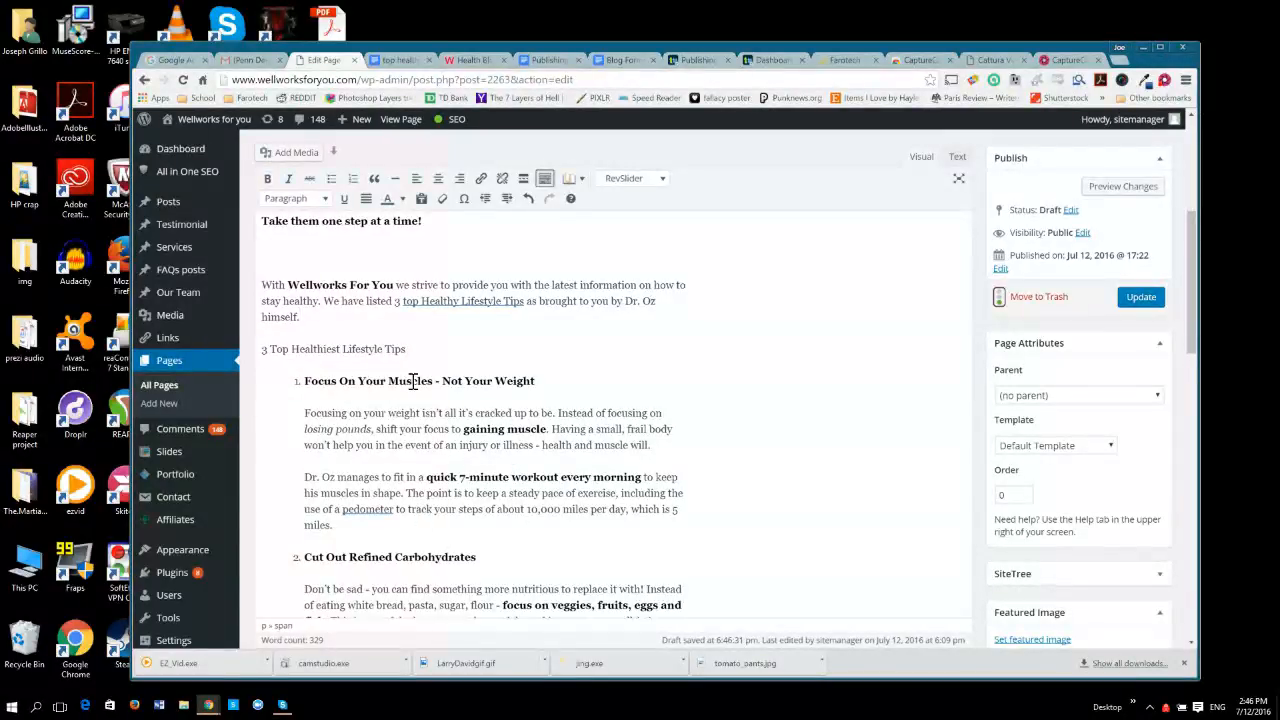
Delete the extra blank lines directly below and above "Take them one step at a time!".
{"action": "left_click", "coordinate": [275, 248]}
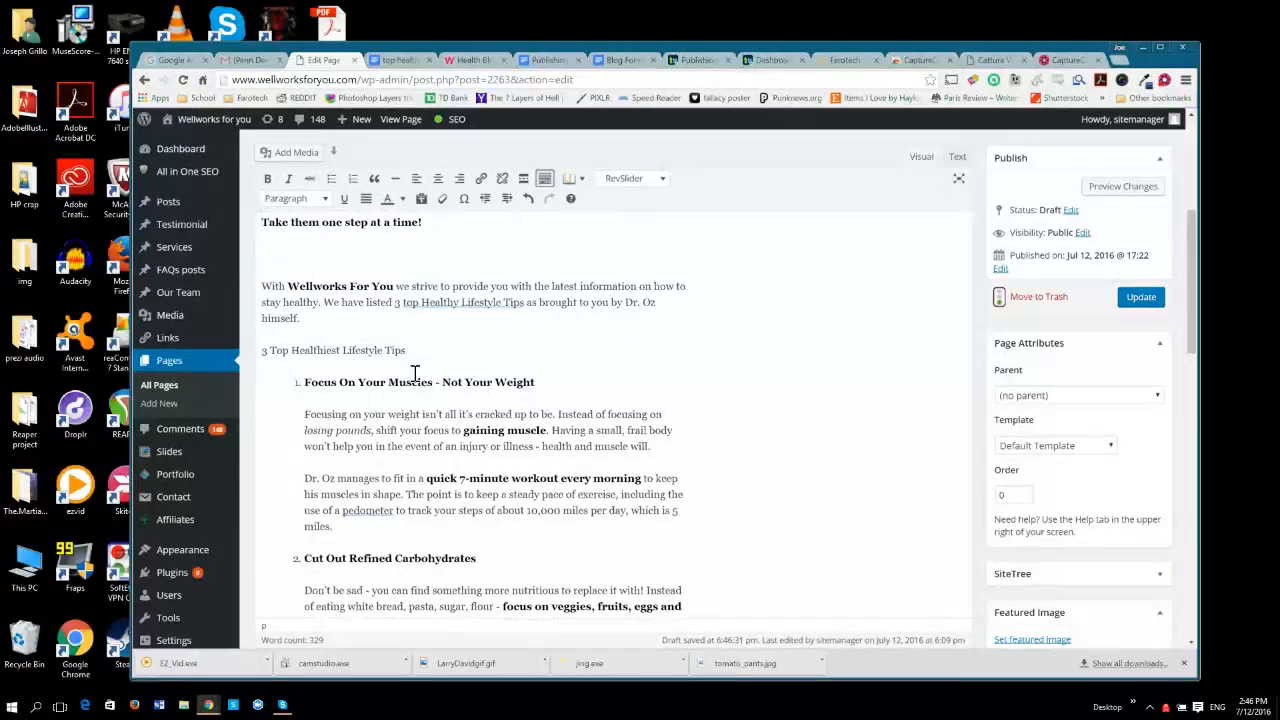
{"action": "scroll", "coordinate": [403, 482], "scroll_direction": "up", "scroll_amount": 3}
{"action": "key", "text": "BackSpace"}
{"action": "key", "text": "Up"}
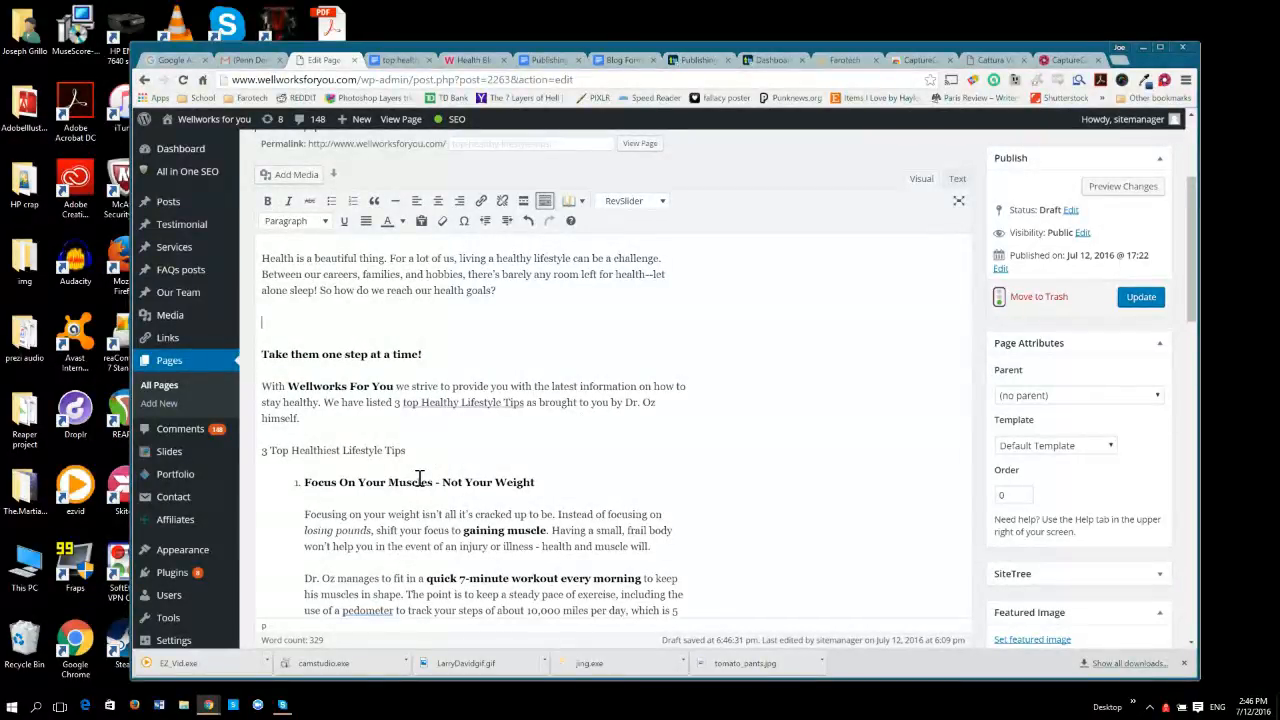
{"action": "key", "text": "BackSpace"}
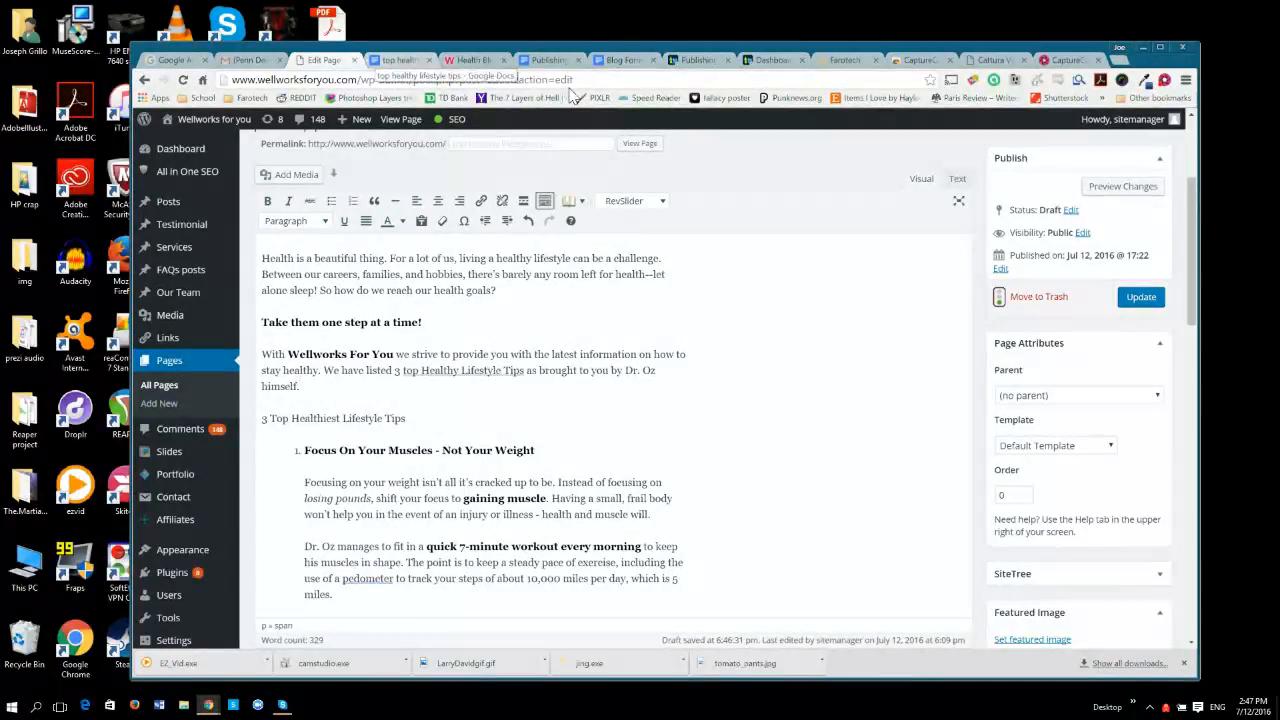
Compare the pasted text with the document's formatting and center the line "Take them one step at a time!" to match.
{"action": "key", "text": "ctrl+Tab"}
{"action": "left_click", "coordinate": [791, 475]}
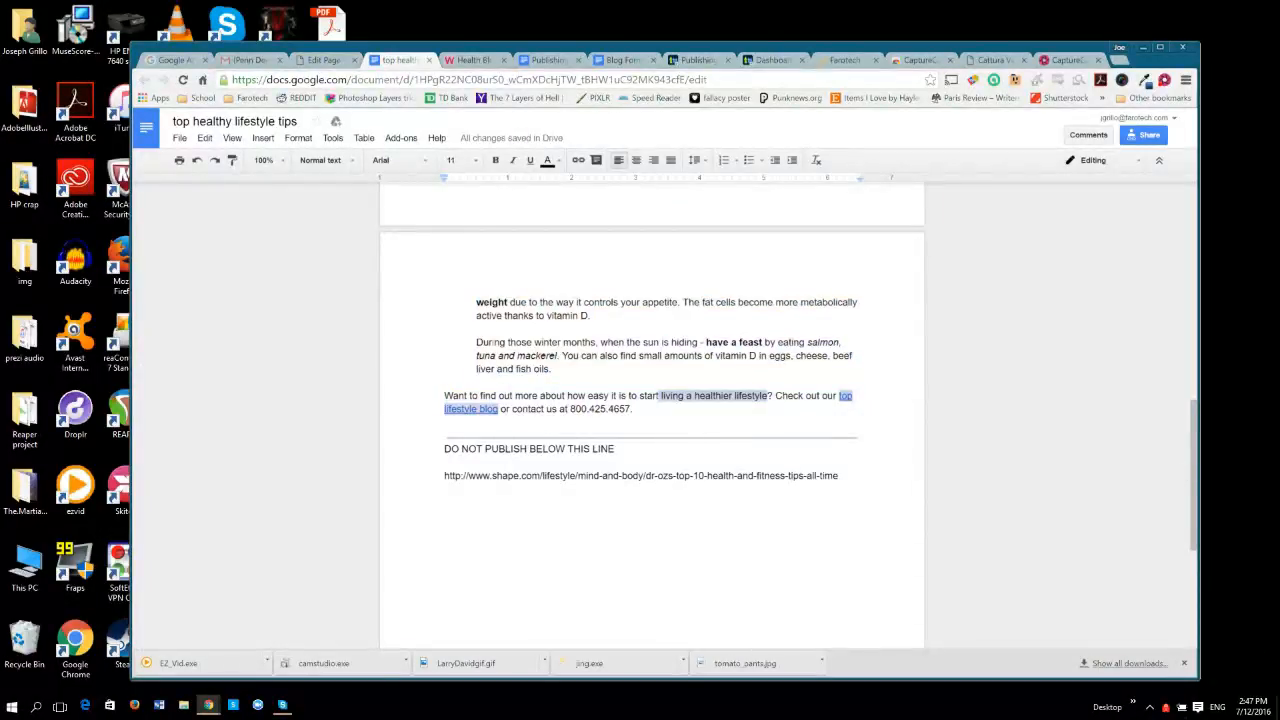
{"action": "mouse_move", "coordinate": [1193, 477]}
{"action": "left_mouse_down"}
{"action": "mouse_move", "coordinate": [1193, 287]}
{"action": "mouse_move", "coordinate": [1193, 306]}
{"action": "left_mouse_up"}
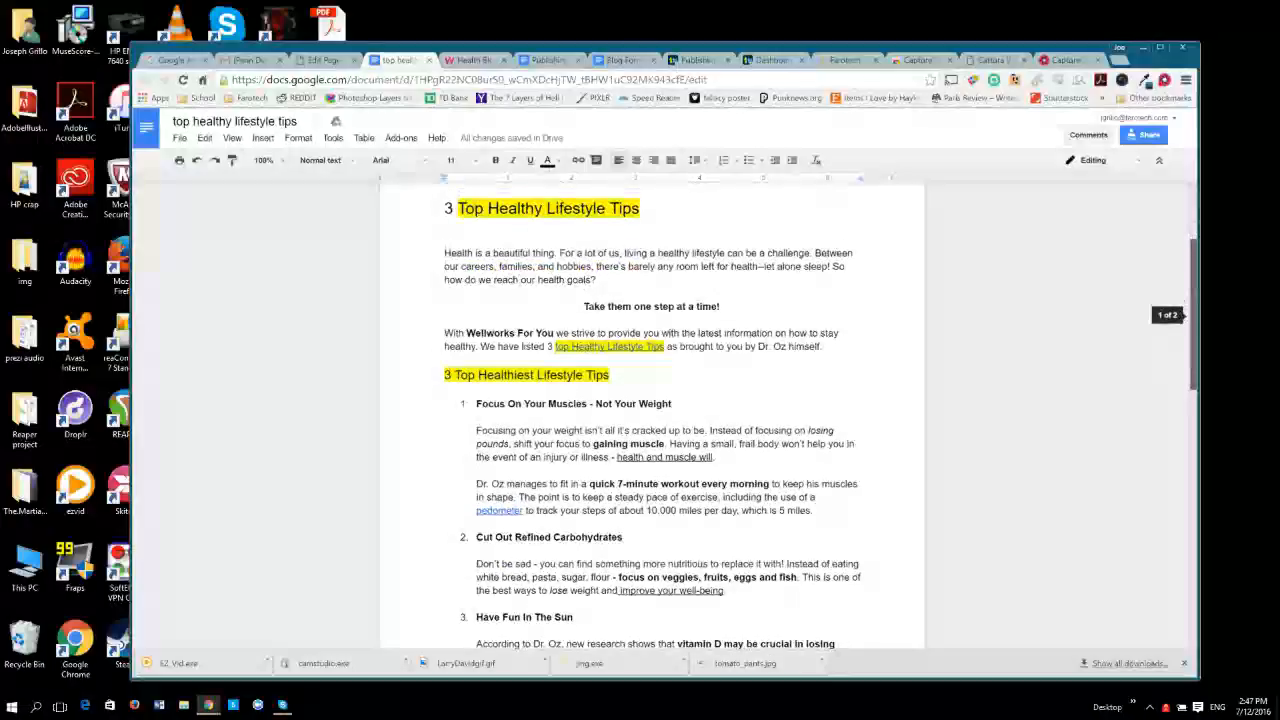
{"action": "key", "text": "ctrl+shift+Tab"}
{"action": "scroll", "coordinate": [583, 429], "scroll_direction": "up", "scroll_amount": 3}
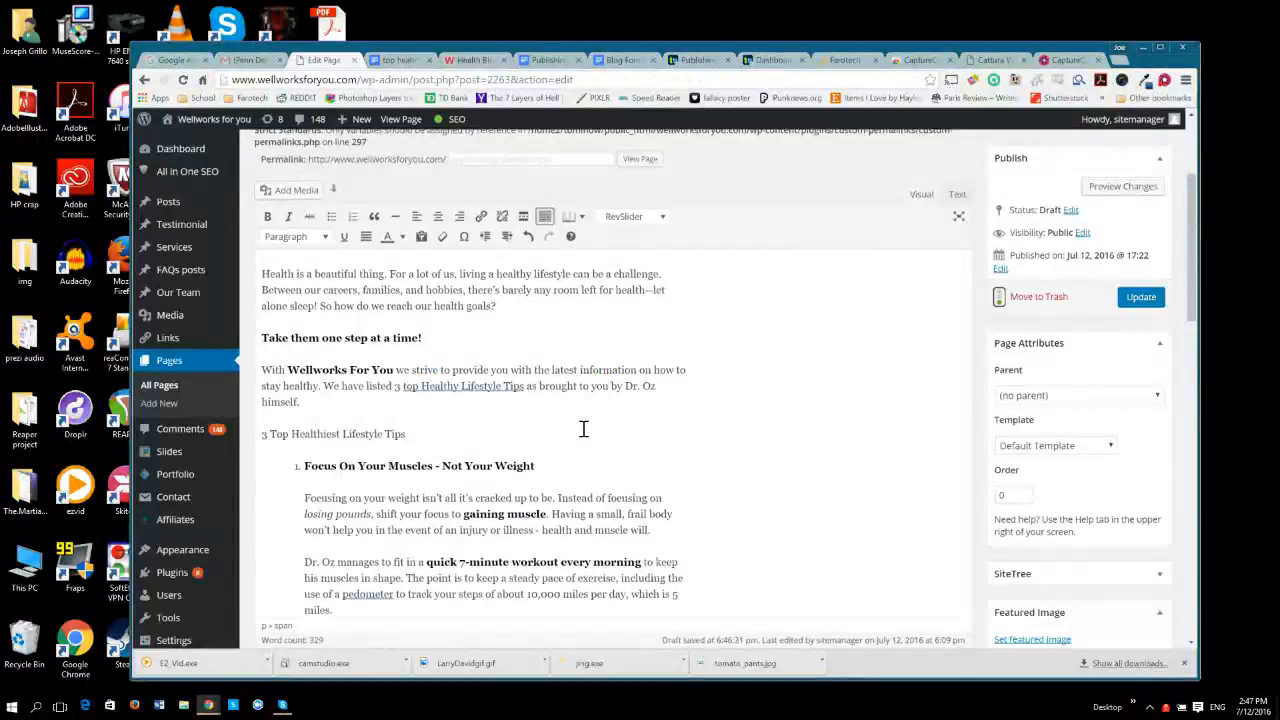
{"action": "scroll", "coordinate": [503, 434], "scroll_direction": "down", "scroll_amount": 3}
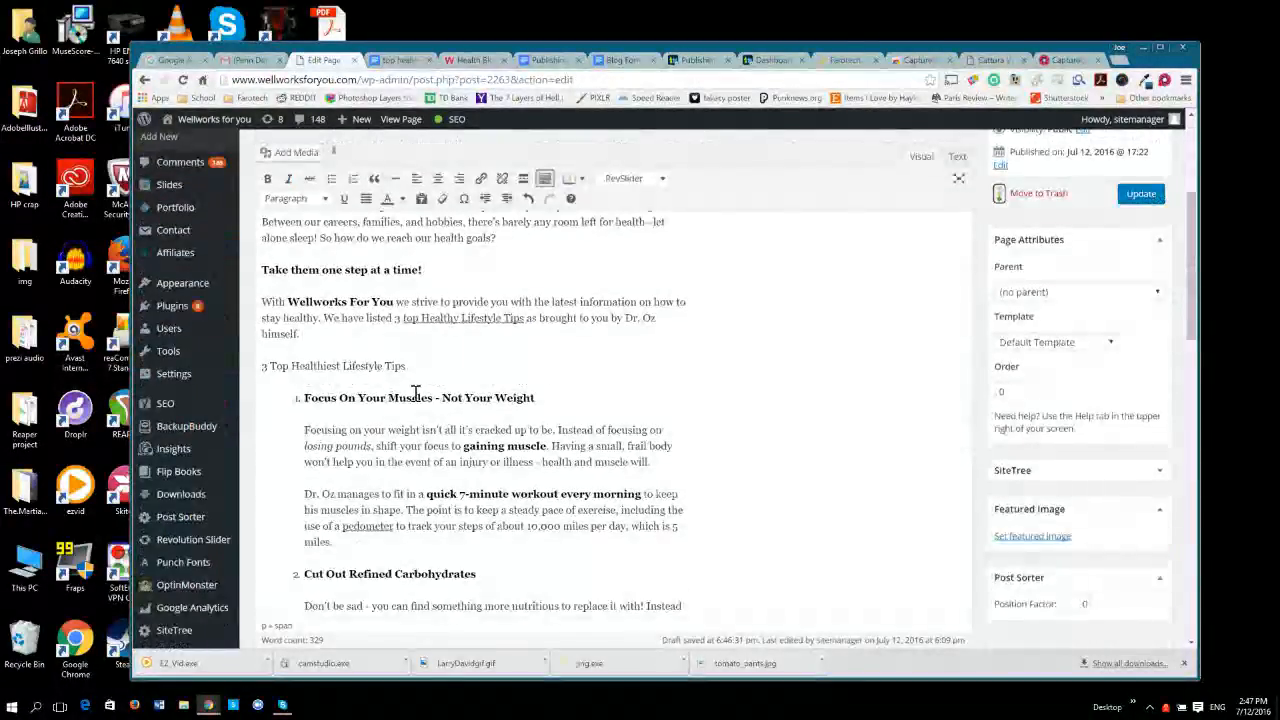
{"action": "left_click", "coordinate": [400, 60]}
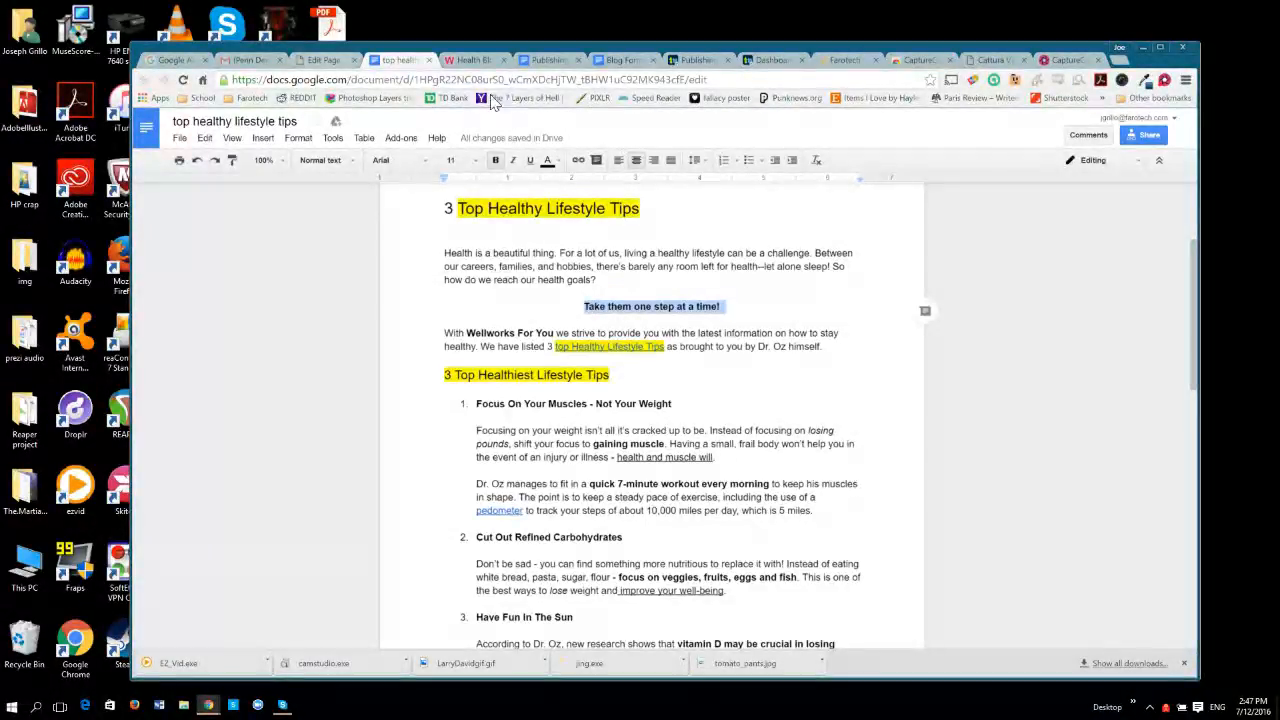
{"action": "key", "text": "ctrl+shift+Tab"}
{"action": "key", "text": "ctrl+shift+Left"}
{"action": "key", "text": "ctrl+shift+Left"}
{"action": "key", "text": "ctrl+shift+Left"}
{"action": "key", "text": "ctrl+shift+Left"}
{"action": "key", "text": "ctrl+shift+Left"}
{"action": "key", "text": "ctrl+shift+Left"}
{"action": "key", "text": "ctrl+shift+Left"}
{"action": "key", "text": "ctrl+shift+Left"}
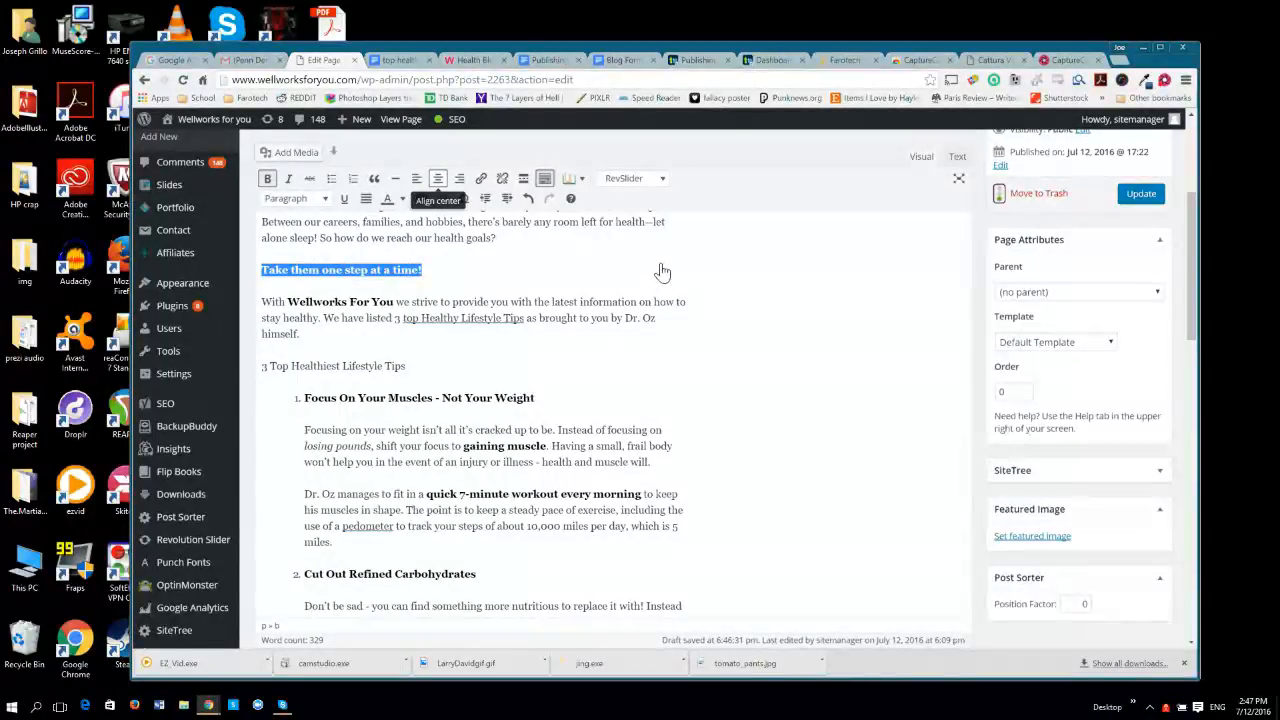
{"action": "left_click", "coordinate": [438, 178]}
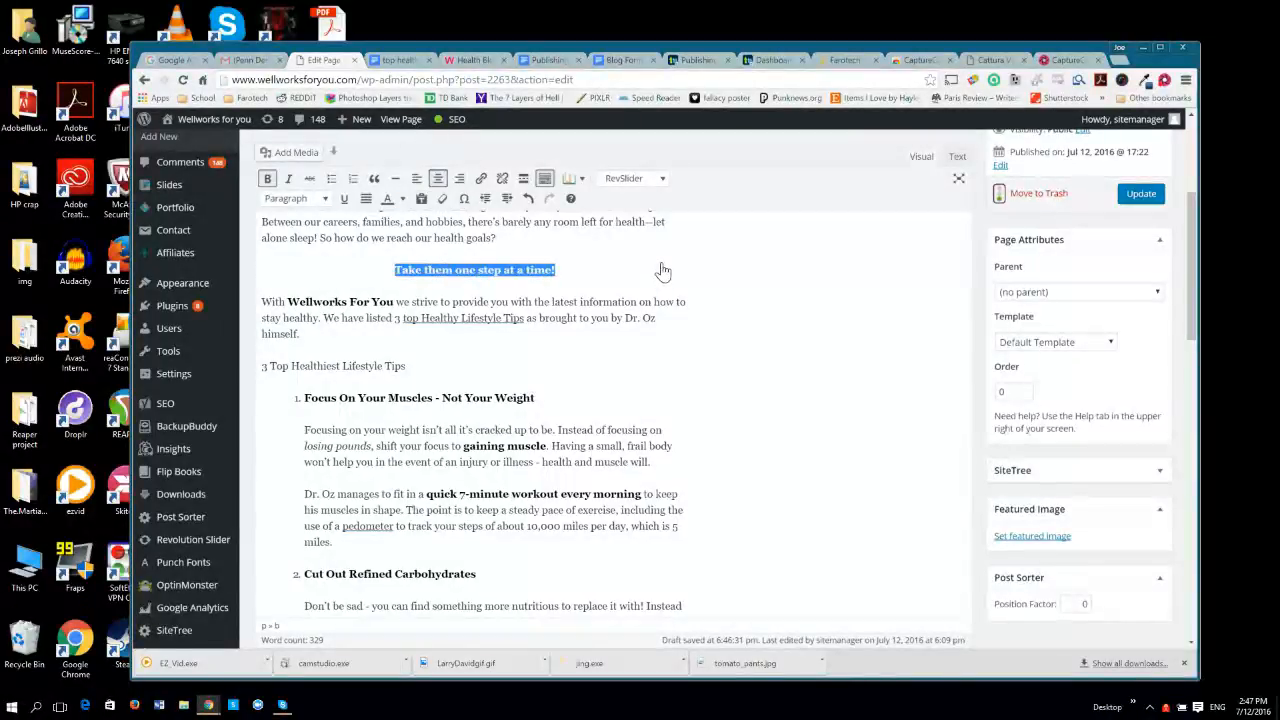
{"action": "left_click", "coordinate": [885, 479]}
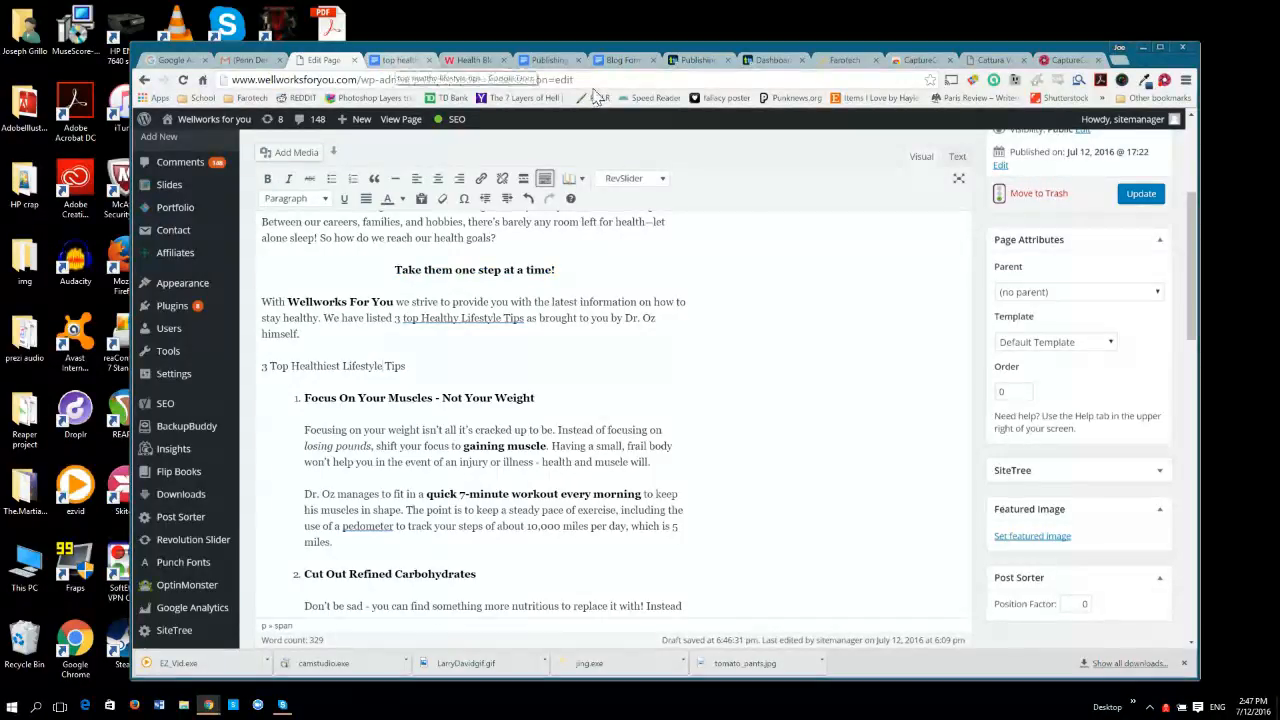
Check the subheading in the document and format "3 Top Healthiest Lifestyle Tips" on the page as Heading 2.
{"action": "key", "text": "ctrl+Tab"}
{"action": "left_click_drag", "start_coordinate": [610, 375], "coordinate": [445, 374]}
{"action": "left_click", "coordinate": [445, 374]}
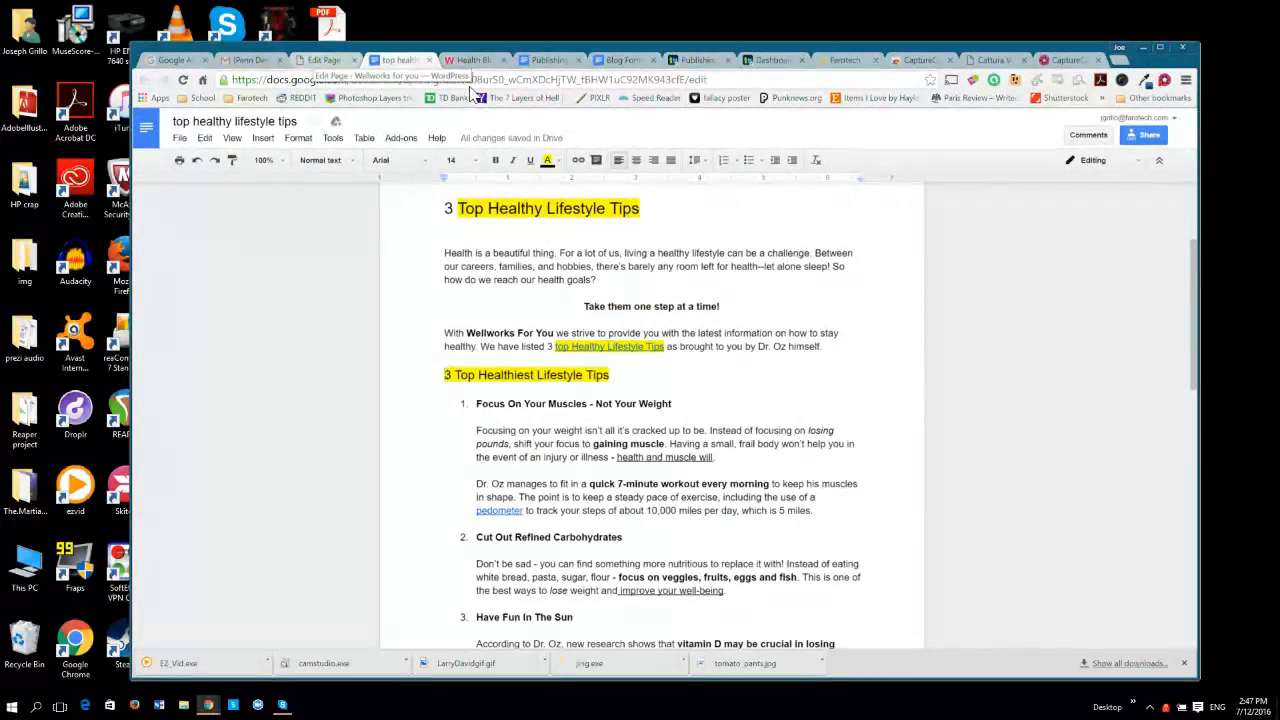
{"action": "left_click", "coordinate": [313, 60]}
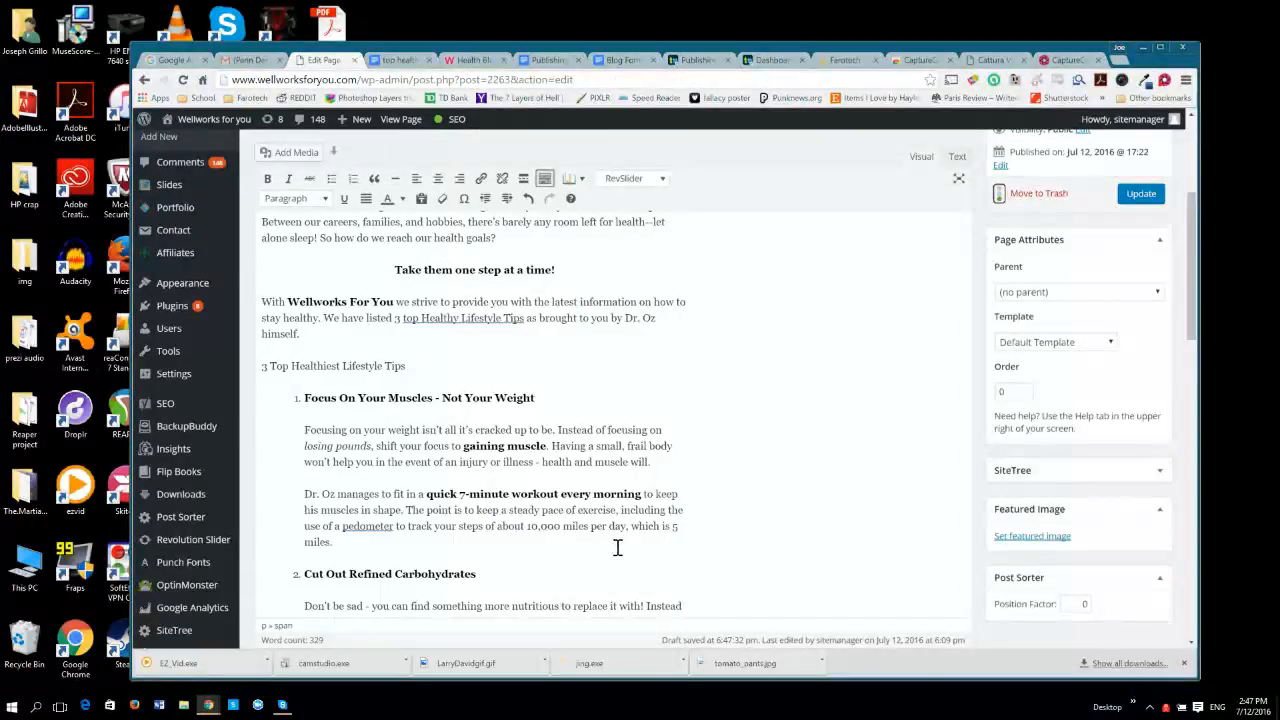
{"action": "key", "text": "ctrl+shift+Left"}
{"action": "key", "text": "ctrl+shift+Left"}
{"action": "key", "text": "ctrl+shift+Left"}
{"action": "key", "text": "ctrl+shift+Left"}
{"action": "key", "text": "ctrl+shift+Left"}
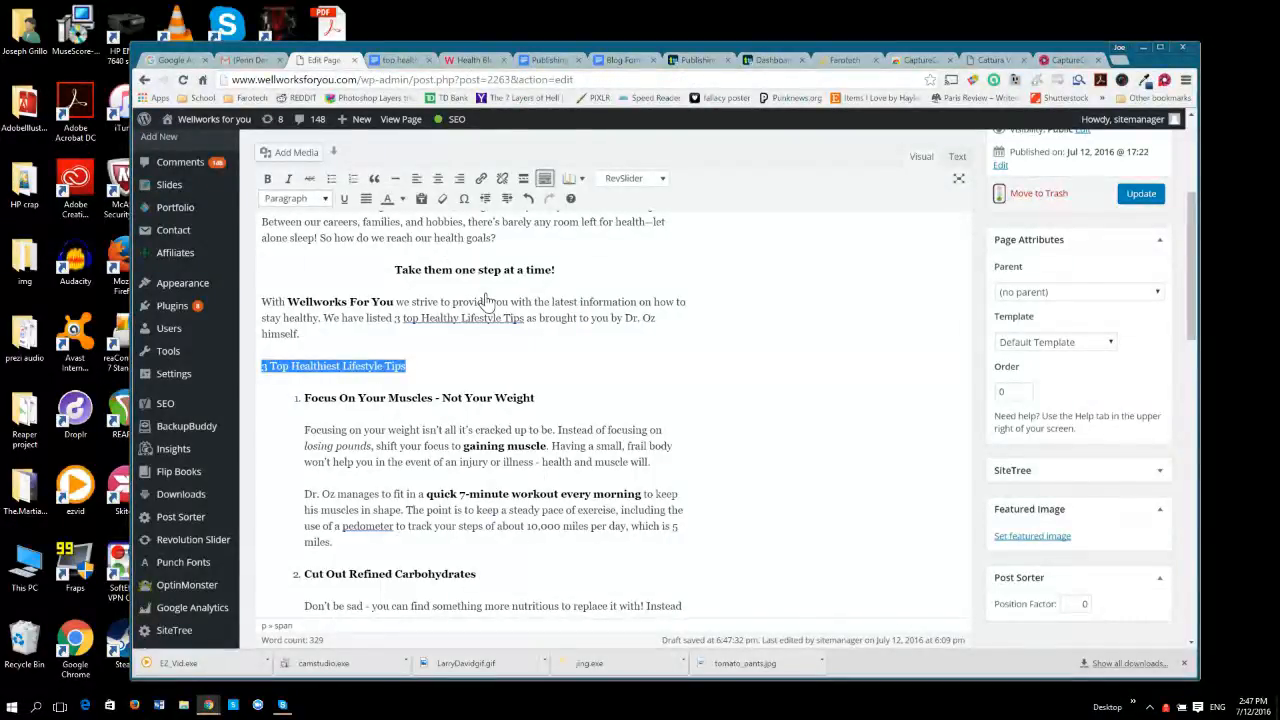
{"action": "left_click", "coordinate": [323, 200]}
{"action": "left_click", "coordinate": [317, 269]}
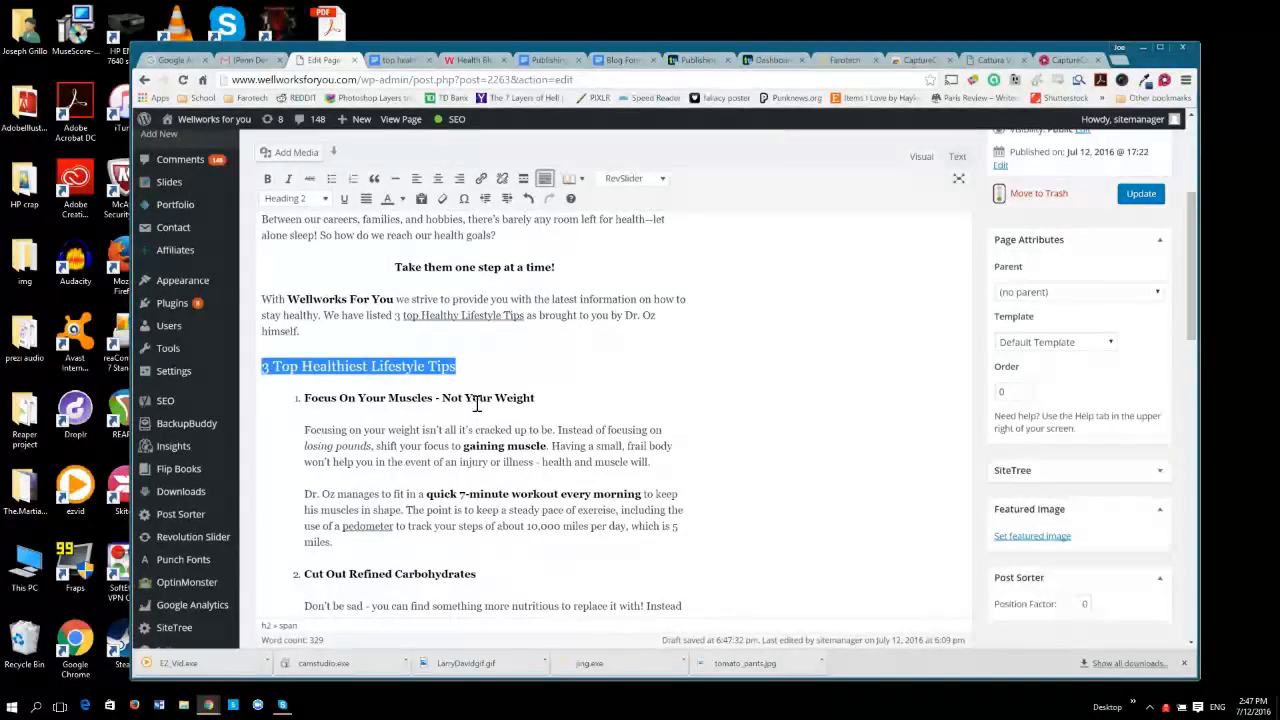
Format the centered line "Take them one step at a time!" as Heading 3.
{"action": "left_click", "coordinate": [831, 401]}
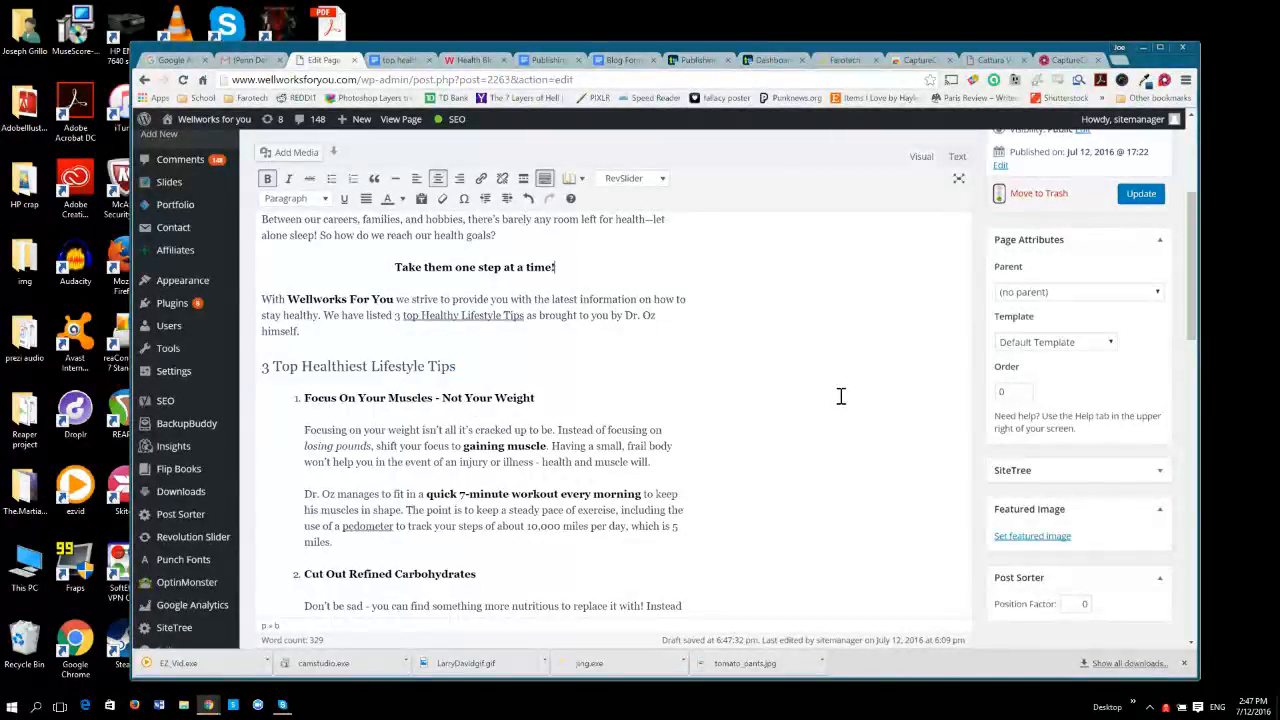
{"action": "key", "text": "shift+Home"}
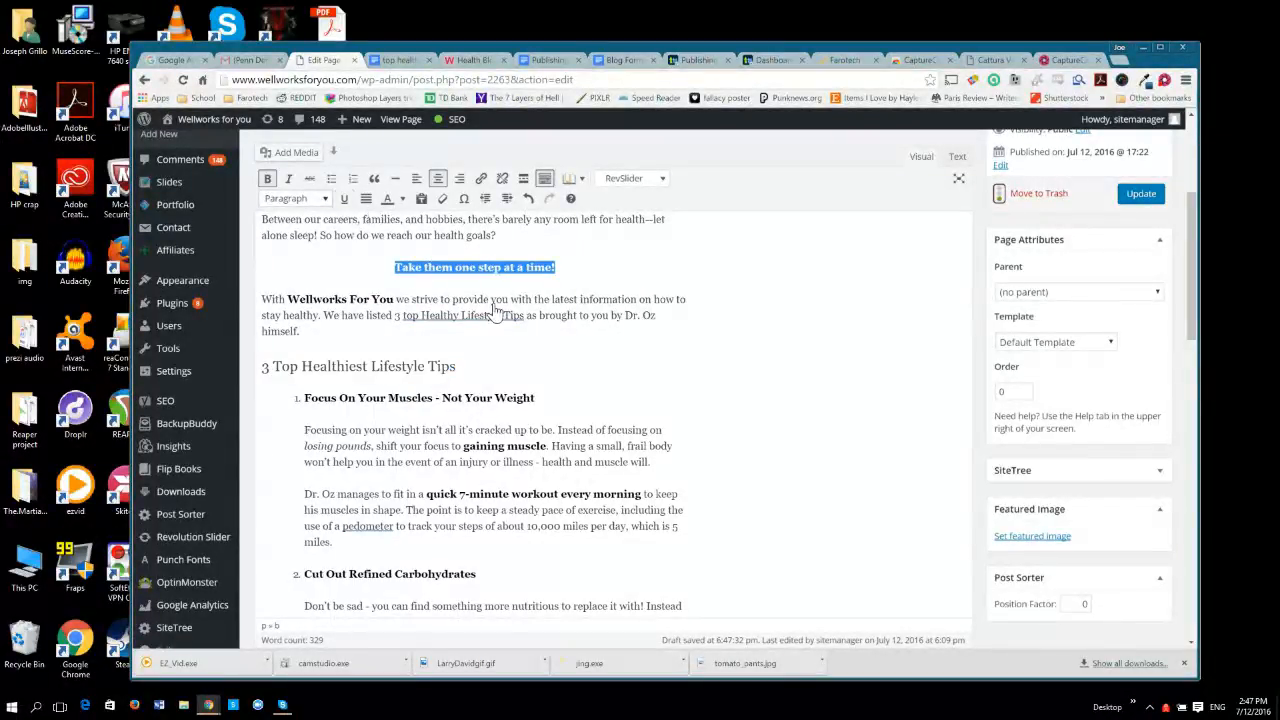
{"action": "left_click", "coordinate": [326, 200]}
{"action": "left_click", "coordinate": [294, 301]}
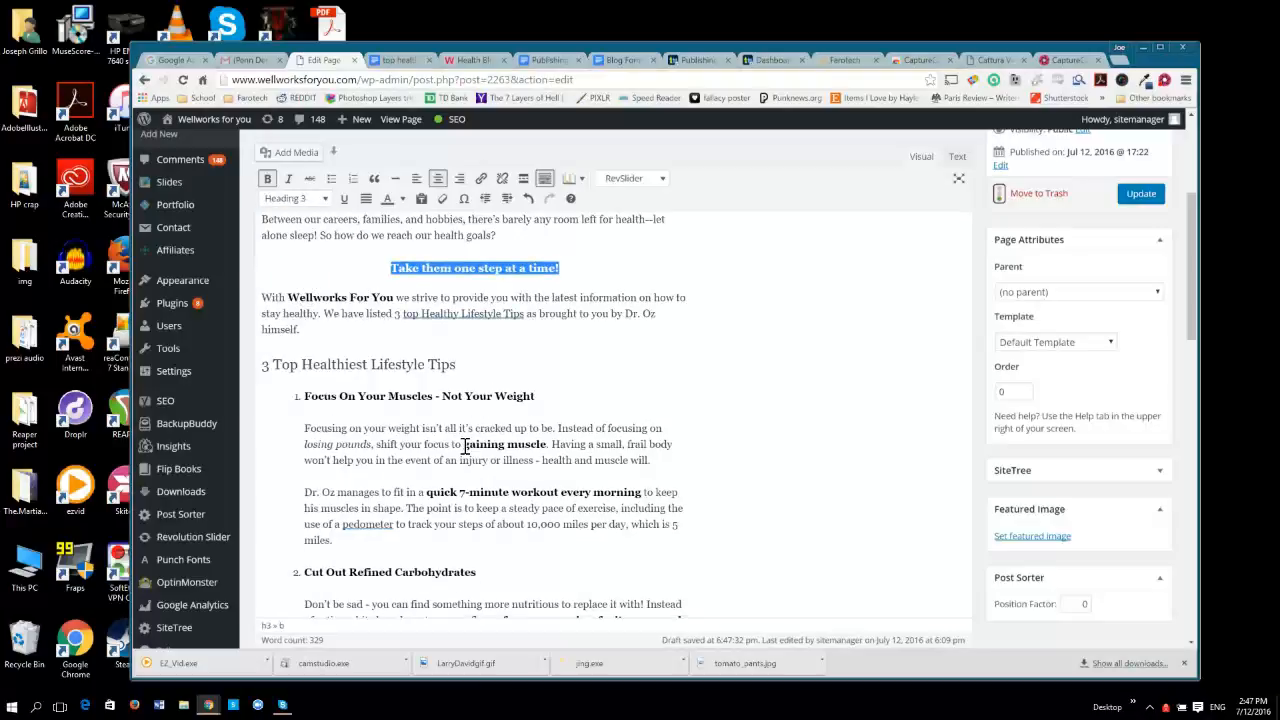
{"action": "left_click", "coordinate": [843, 408]}
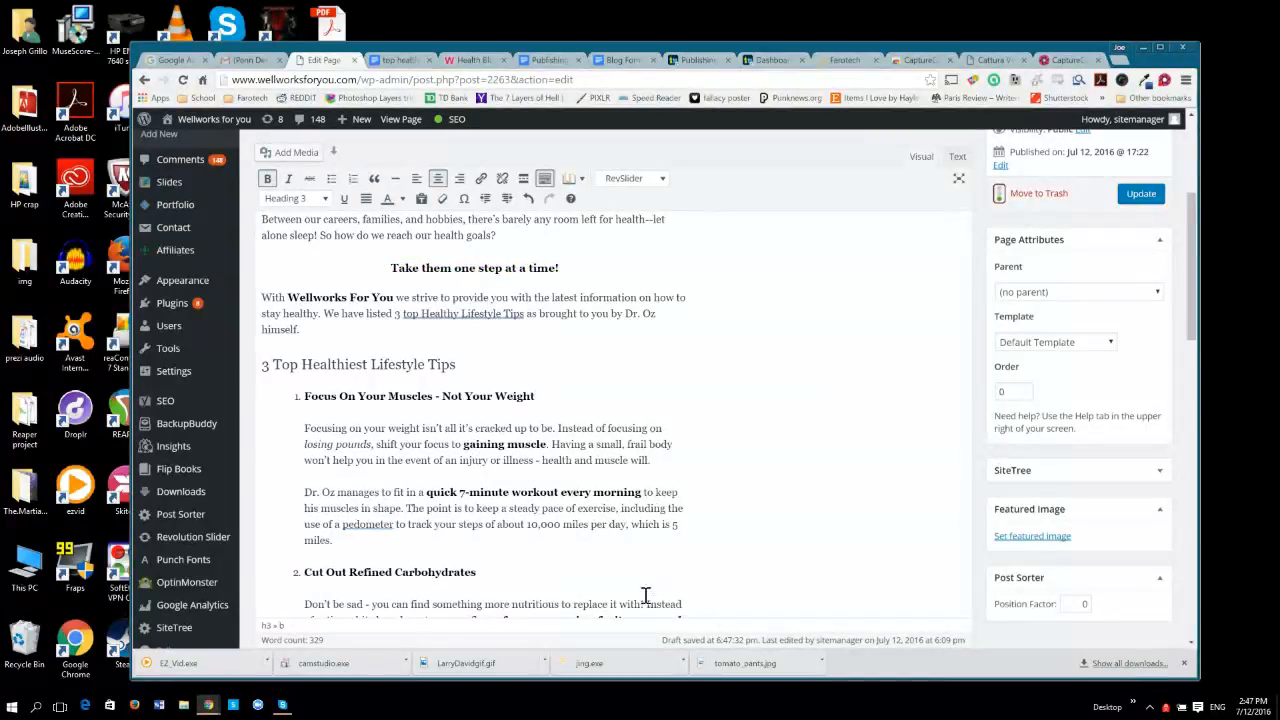
Look over the three bold numbered tip headings in the page body, highlighting each one in turn.
{"action": "left_click", "coordinate": [305, 396]}
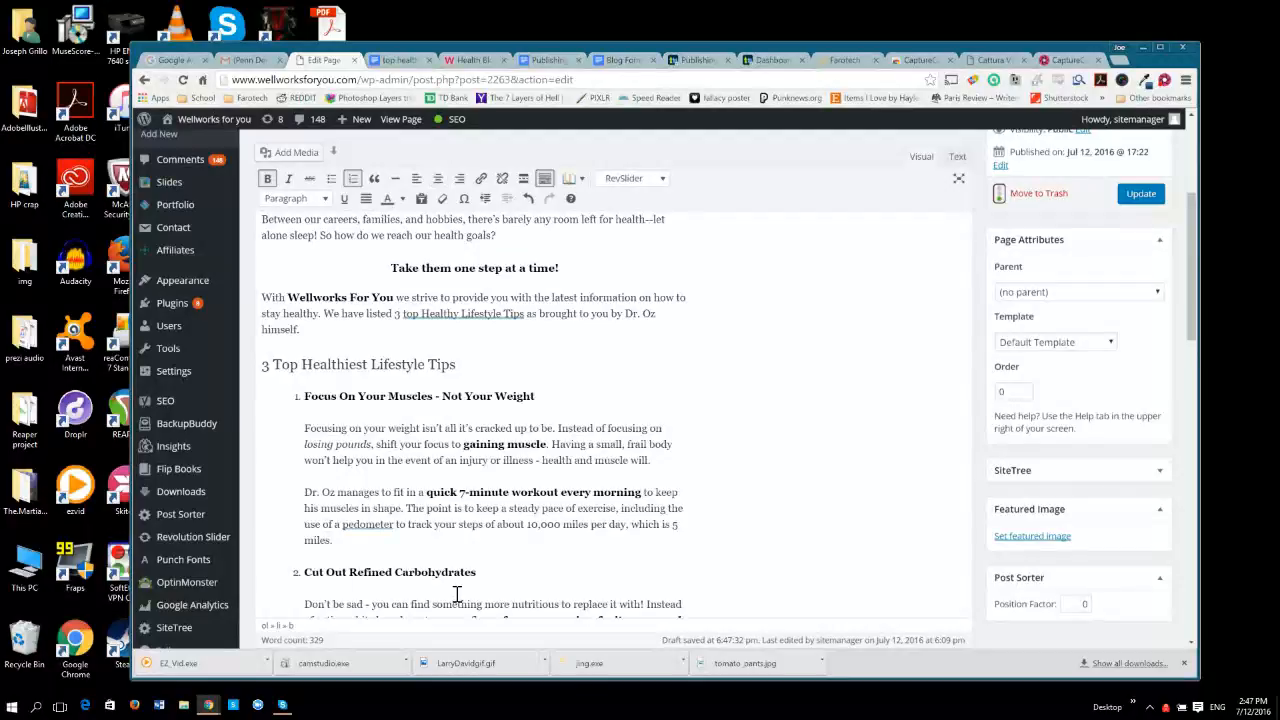
{"action": "scroll", "coordinate": [457, 594], "scroll_direction": "down", "scroll_amount": 3}
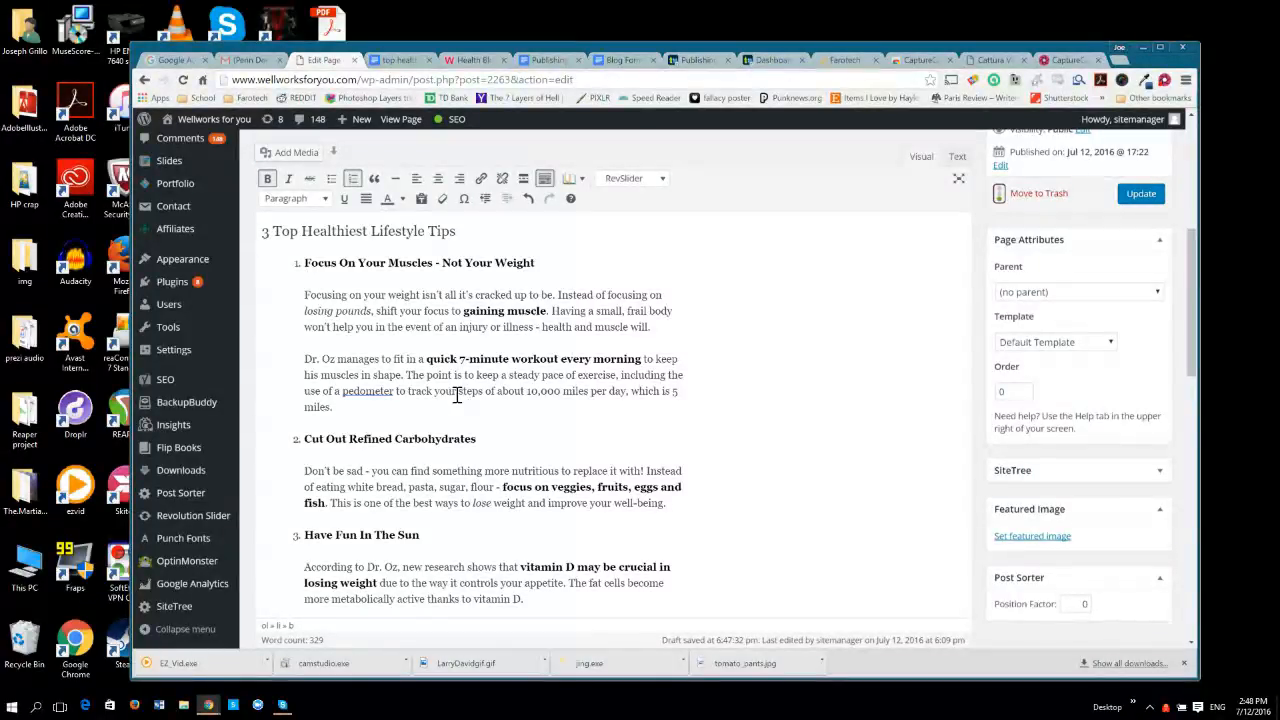
{"action": "key", "text": "shift+End"}
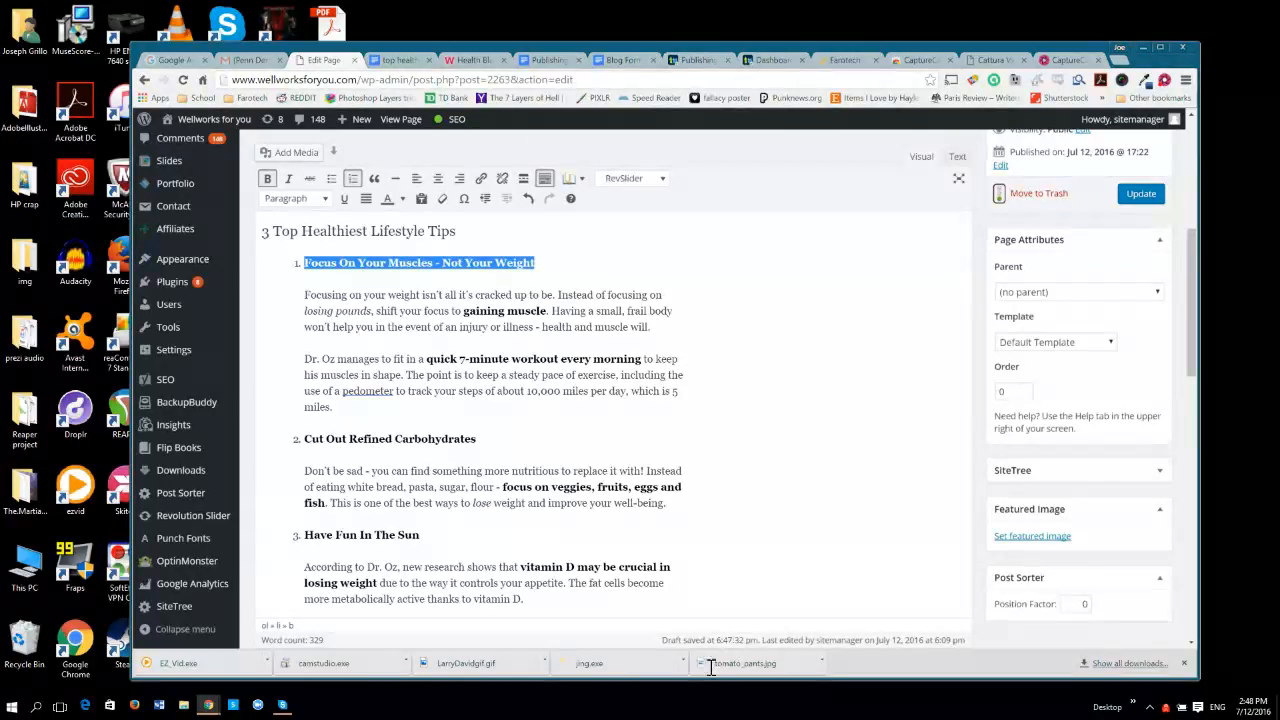
{"action": "key", "text": "Down"}
{"action": "key", "text": "Down"}
{"action": "key", "text": "Down"}
{"action": "key", "text": "Down"}
{"action": "key", "text": "Down"}
{"action": "key", "text": "Down"}
{"action": "key", "text": "Down"}
{"action": "key", "text": "ctrl+shift+Left"}
{"action": "key", "text": "ctrl+shift+Left"}
{"action": "key", "text": "ctrl+shift+Left"}
{"action": "key", "text": "ctrl+shift+Left"}
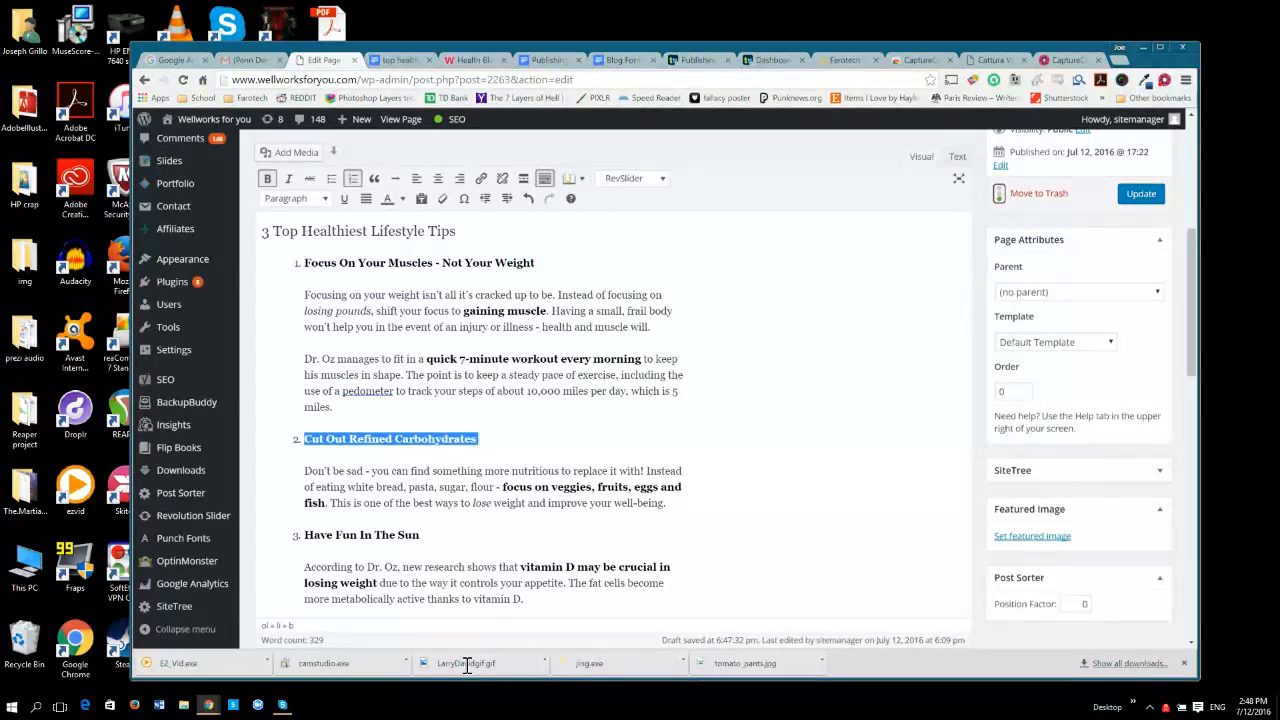
{"action": "key", "text": "Down"}
{"action": "key", "text": "Down"}
{"action": "key", "text": "Down"}
{"action": "key", "text": "Down"}
{"action": "key", "text": "ctrl+shift+Left"}
{"action": "key", "text": "ctrl+shift+Left"}
{"action": "key", "text": "ctrl+shift+Left"}
{"action": "key", "text": "ctrl+shift+Left"}
{"action": "key", "text": "ctrl+shift+Left"}
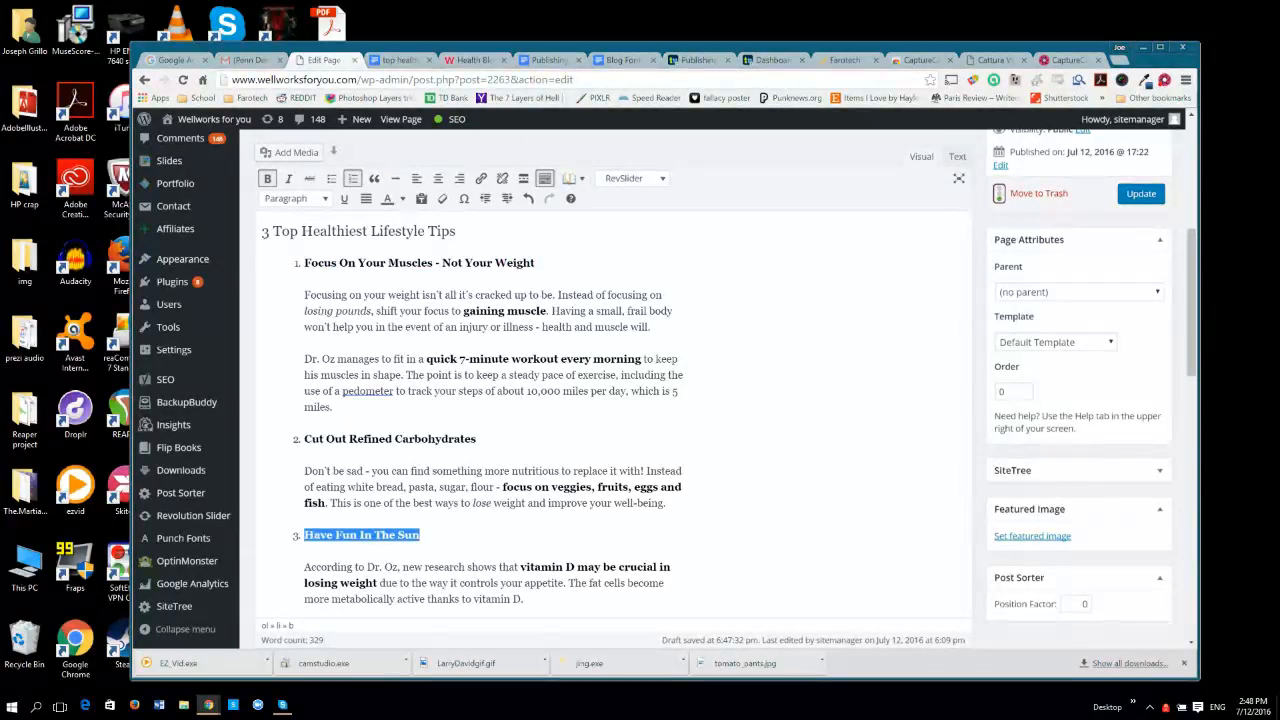
{"action": "key", "text": "Right"}
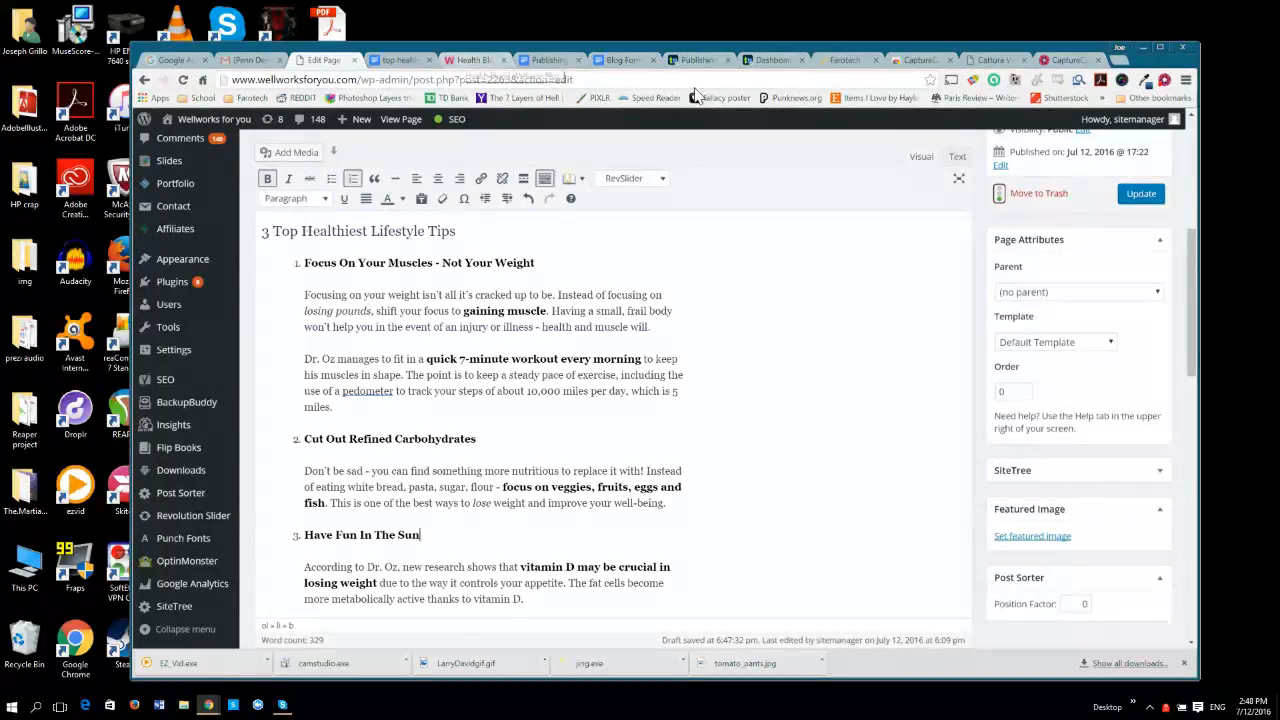
On the Wellworks blog, inspect the subheading beginning "These easy and healthy lunch recipes" and copy its h2 color value, #2e929c.
{"action": "key", "text": "ctrl+5"}
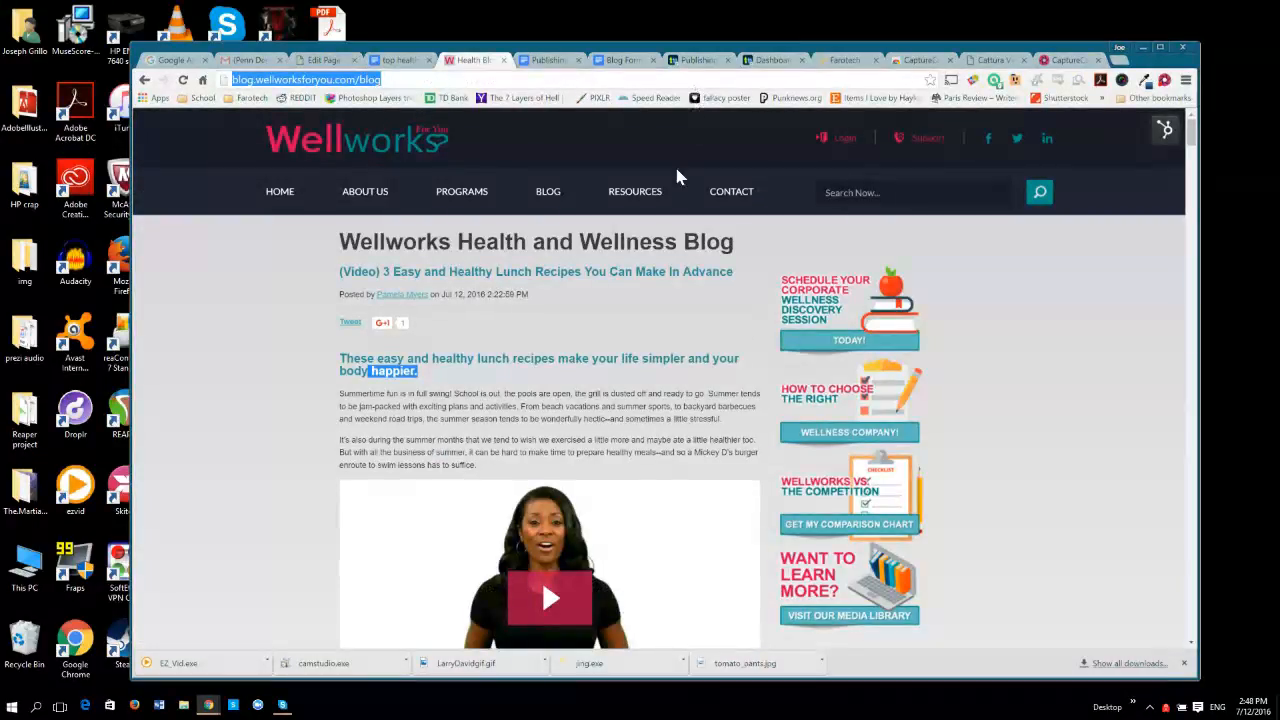
{"action": "left_click", "coordinate": [625, 585]}
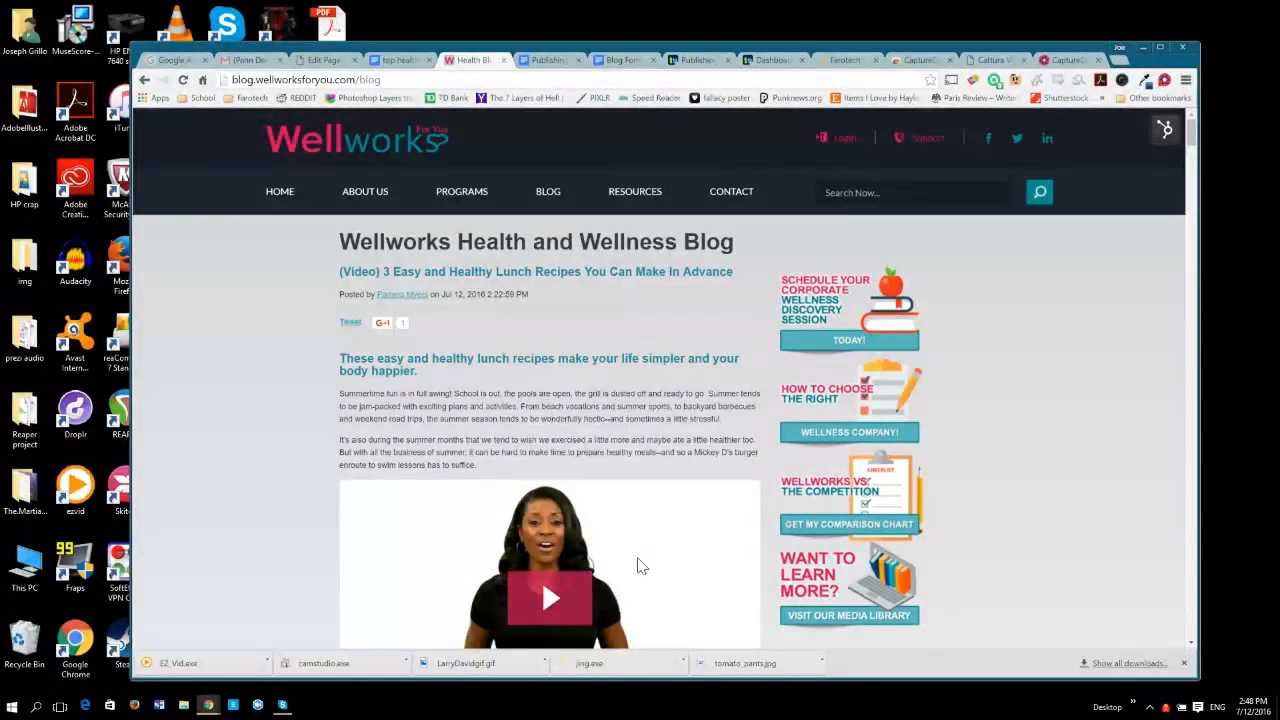
{"action": "left_click_drag", "start_coordinate": [629, 563], "coordinate": [521, 545]}
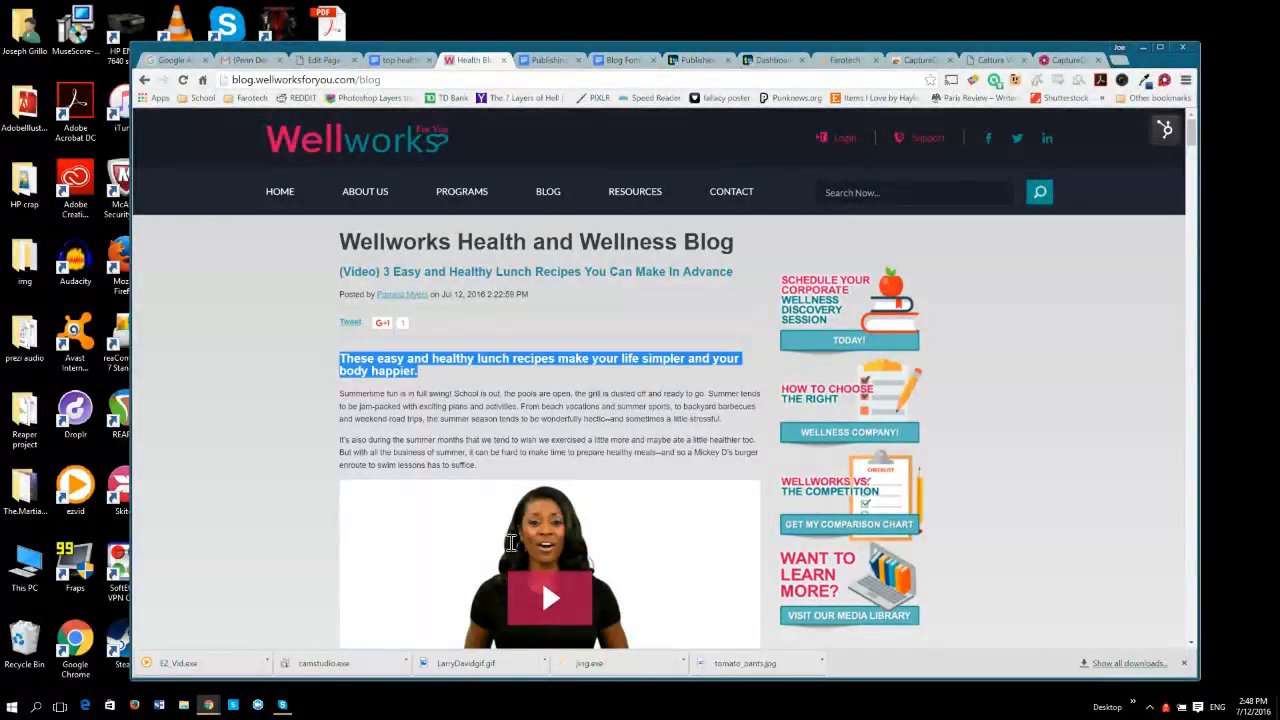
{"action": "right_click", "coordinate": [372, 362]}
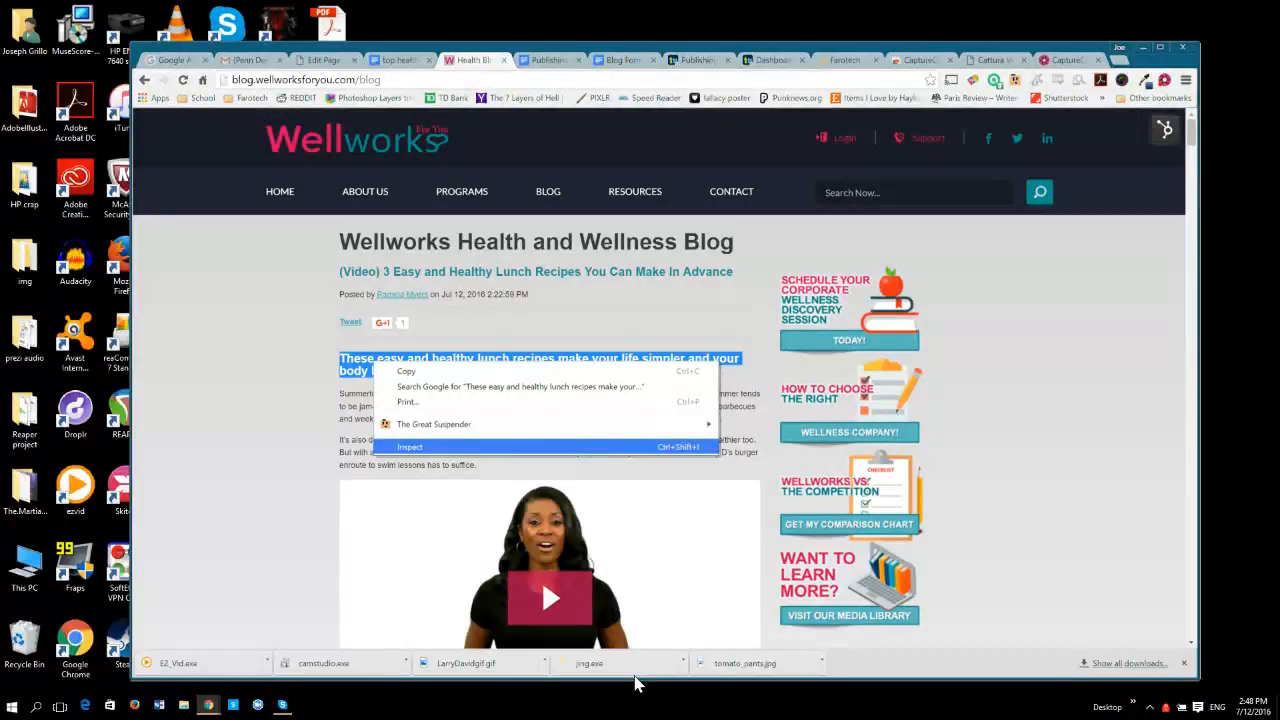
{"action": "left_click", "coordinate": [635, 677]}
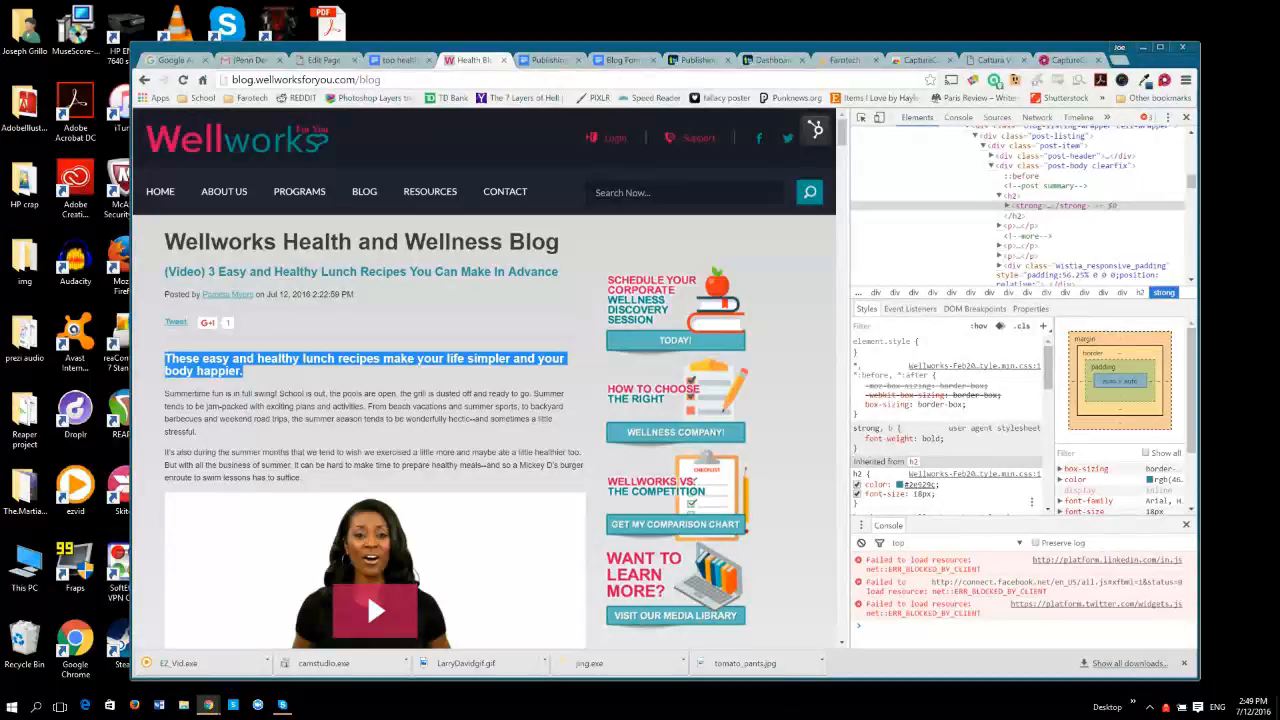
{"action": "left_click", "coordinate": [929, 485], "text": "ctrl"}
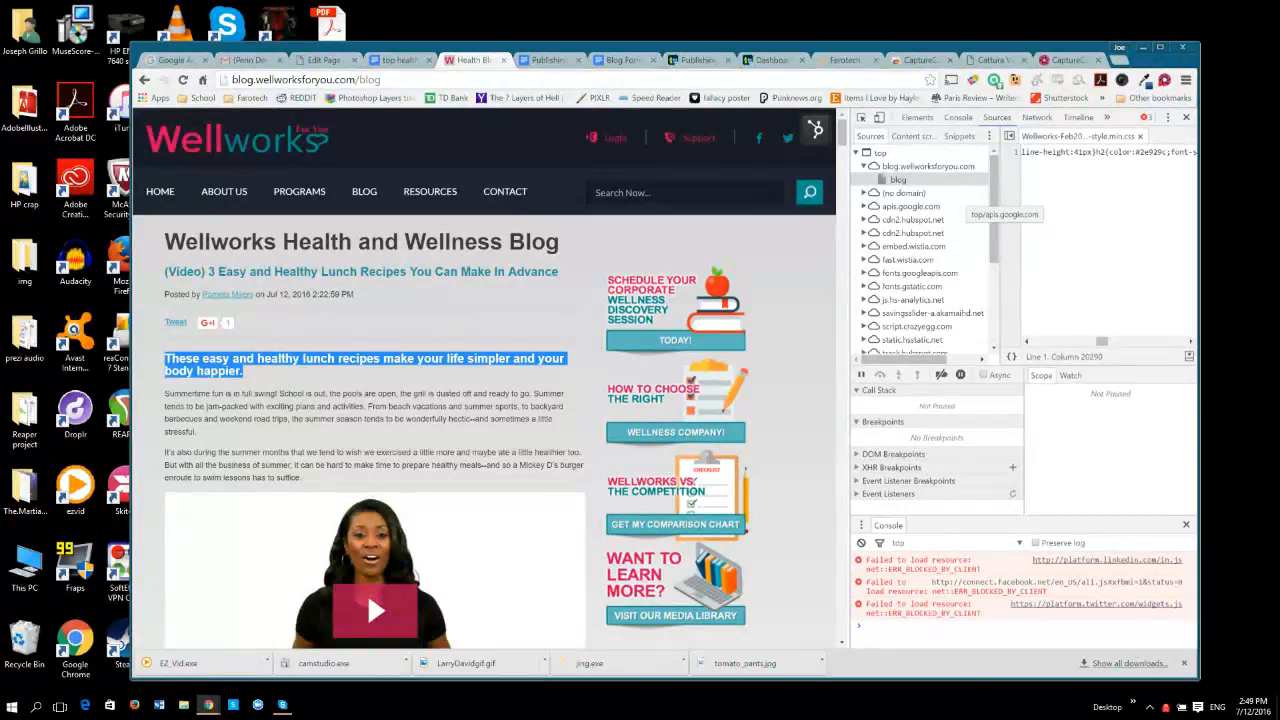
{"action": "left_click", "coordinate": [917, 117]}
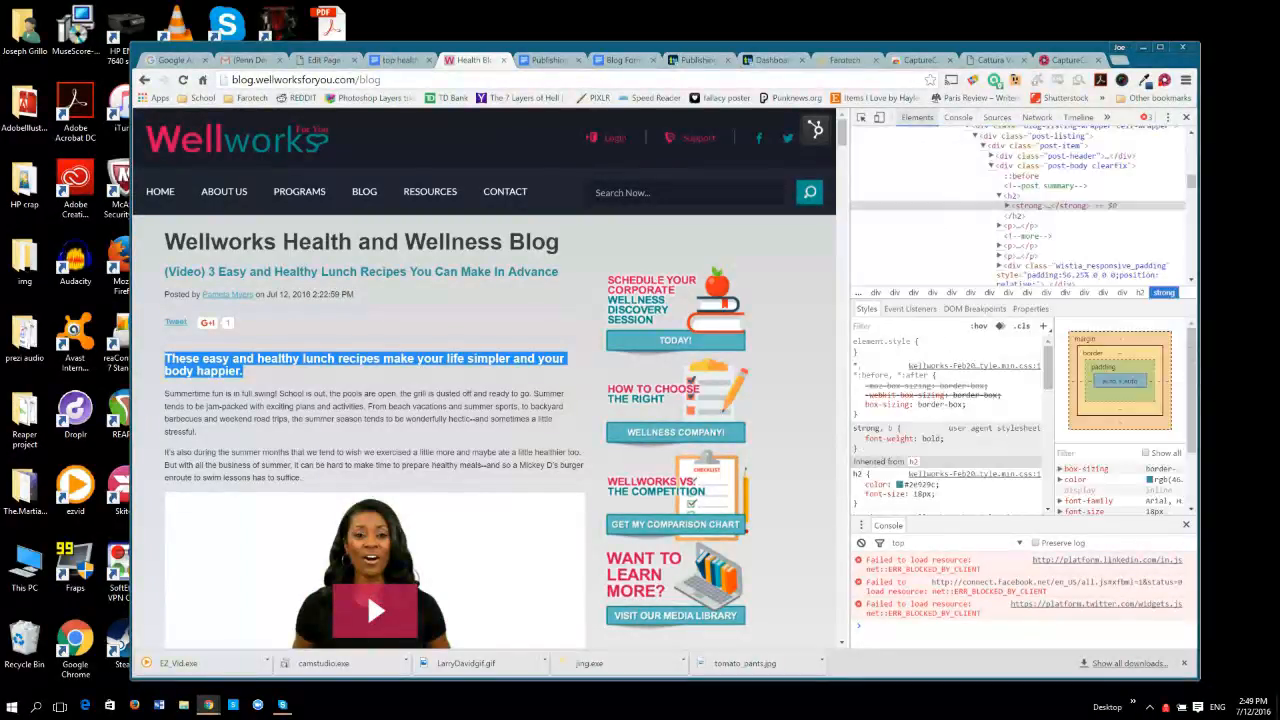
{"action": "left_click", "coordinate": [922, 484]}
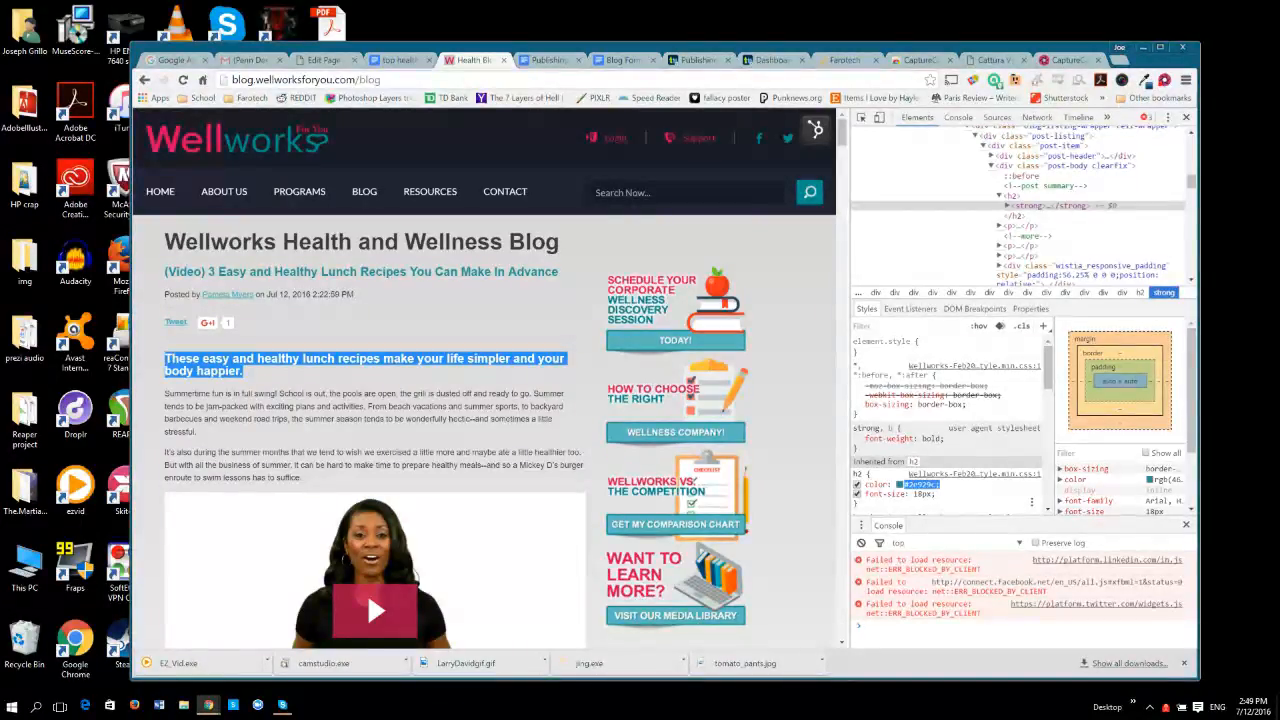
{"action": "left_click", "coordinate": [922, 484]}
Back on the WordPress page, give the tip heading "Focus On Your Muscles - Not Your Weight" the custom text color 2e929c.
{"action": "left_click", "coordinate": [324, 60]}
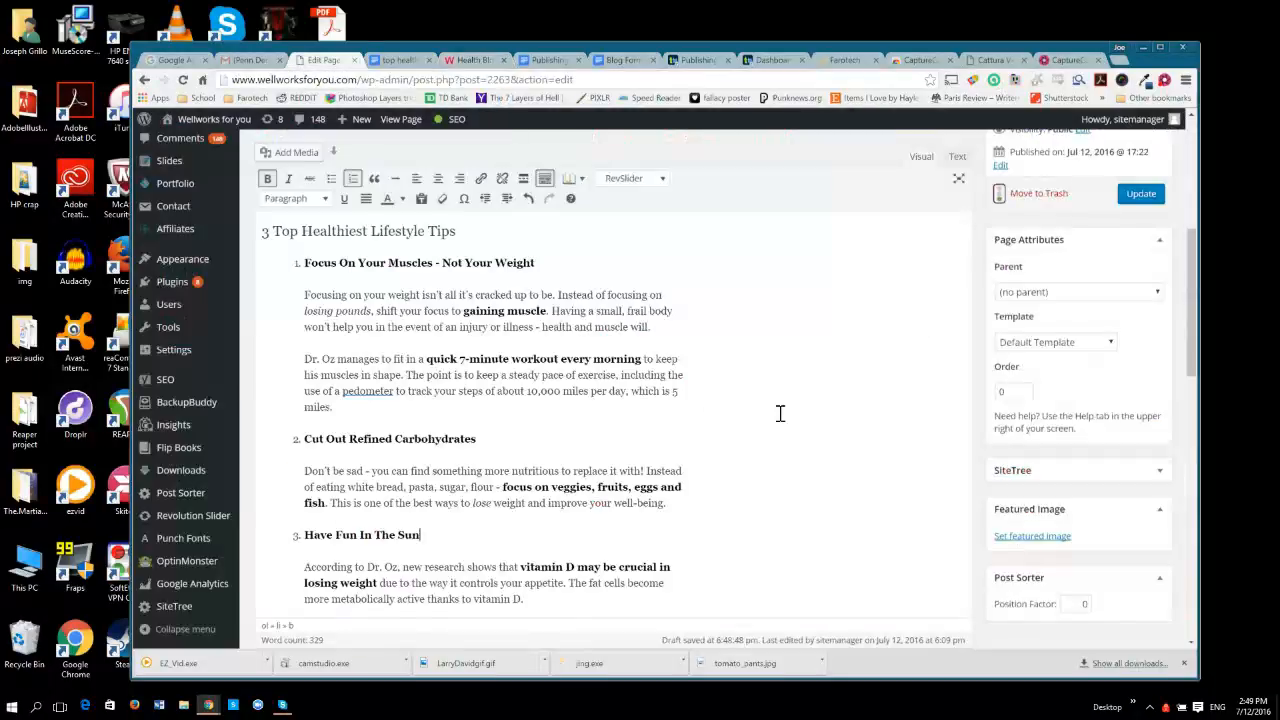
{"action": "left_click_drag", "start_coordinate": [536, 263], "coordinate": [305, 264]}
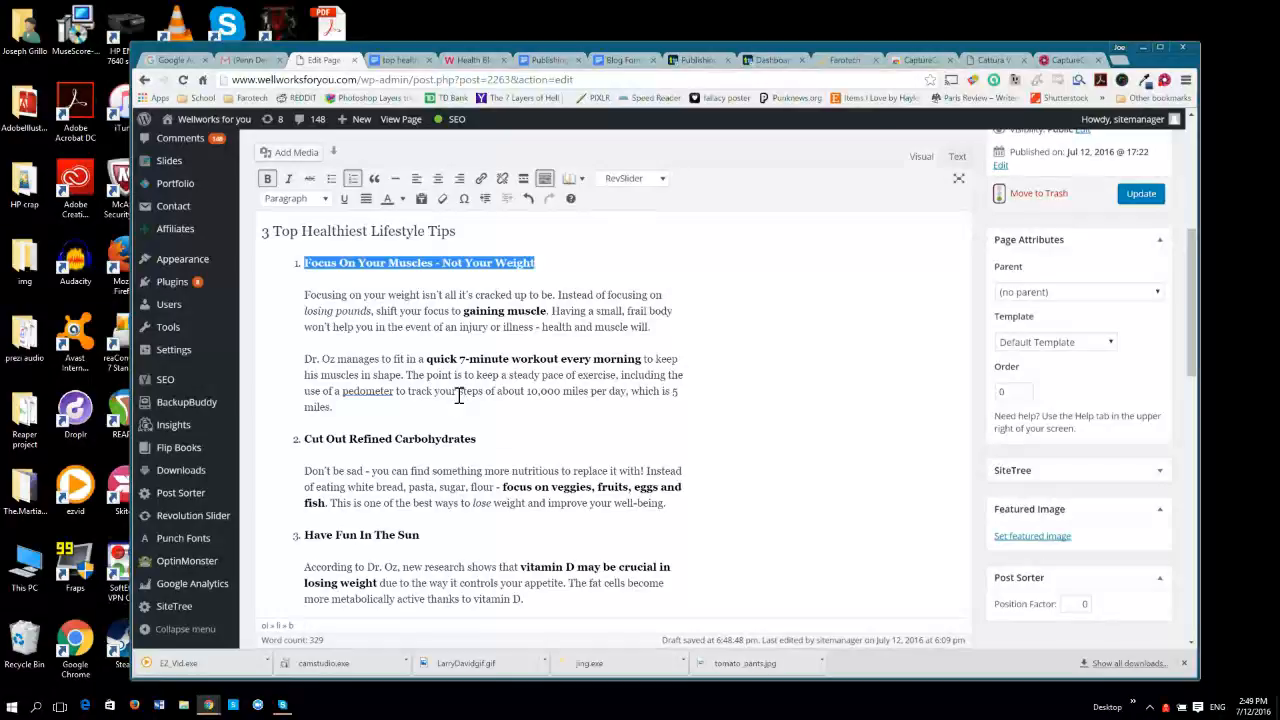
{"action": "left_click", "coordinate": [402, 198]}
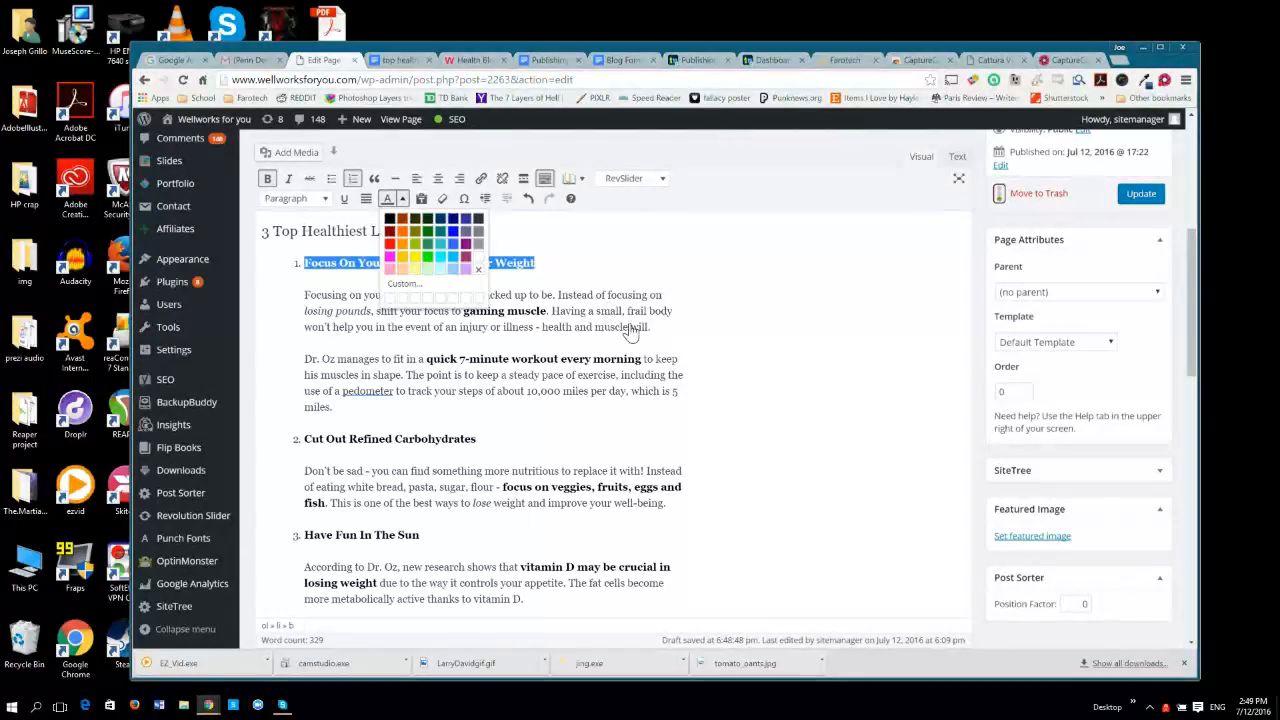
{"action": "left_click", "coordinate": [405, 283]}
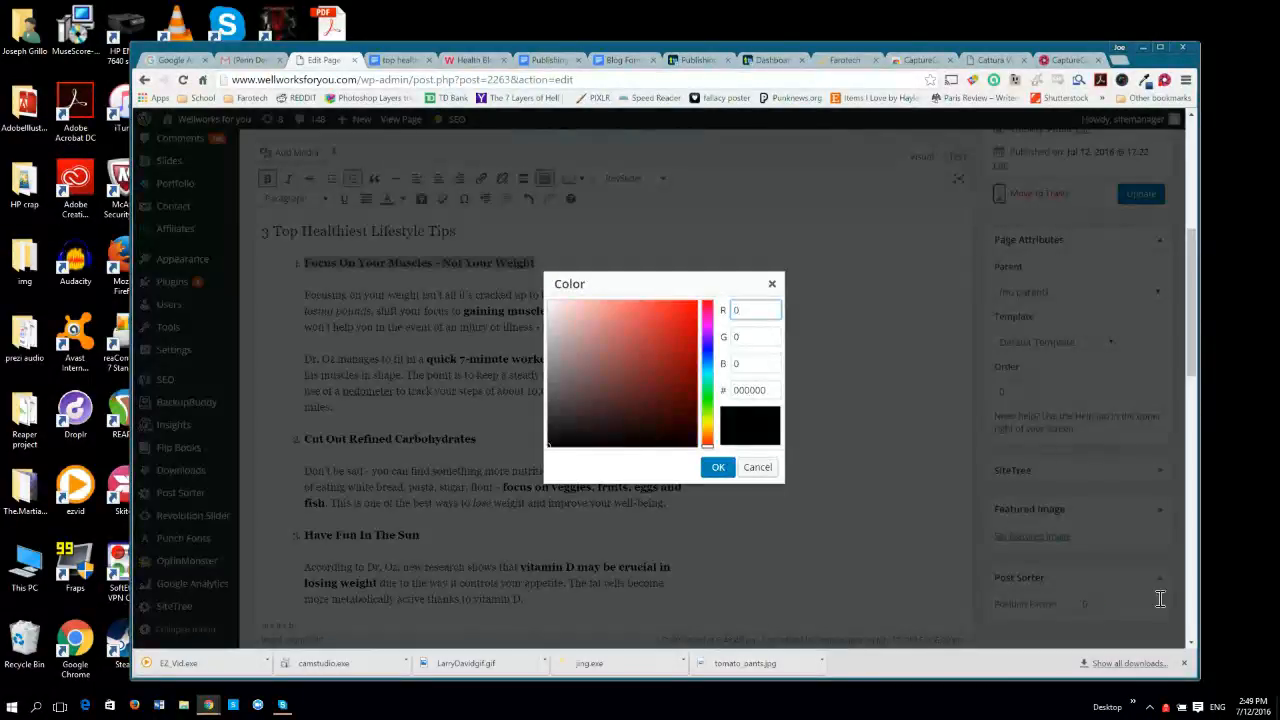
{"action": "left_click_drag", "start_coordinate": [775, 396], "coordinate": [690, 389]}
{"action": "type", "text": "#2e929c"}
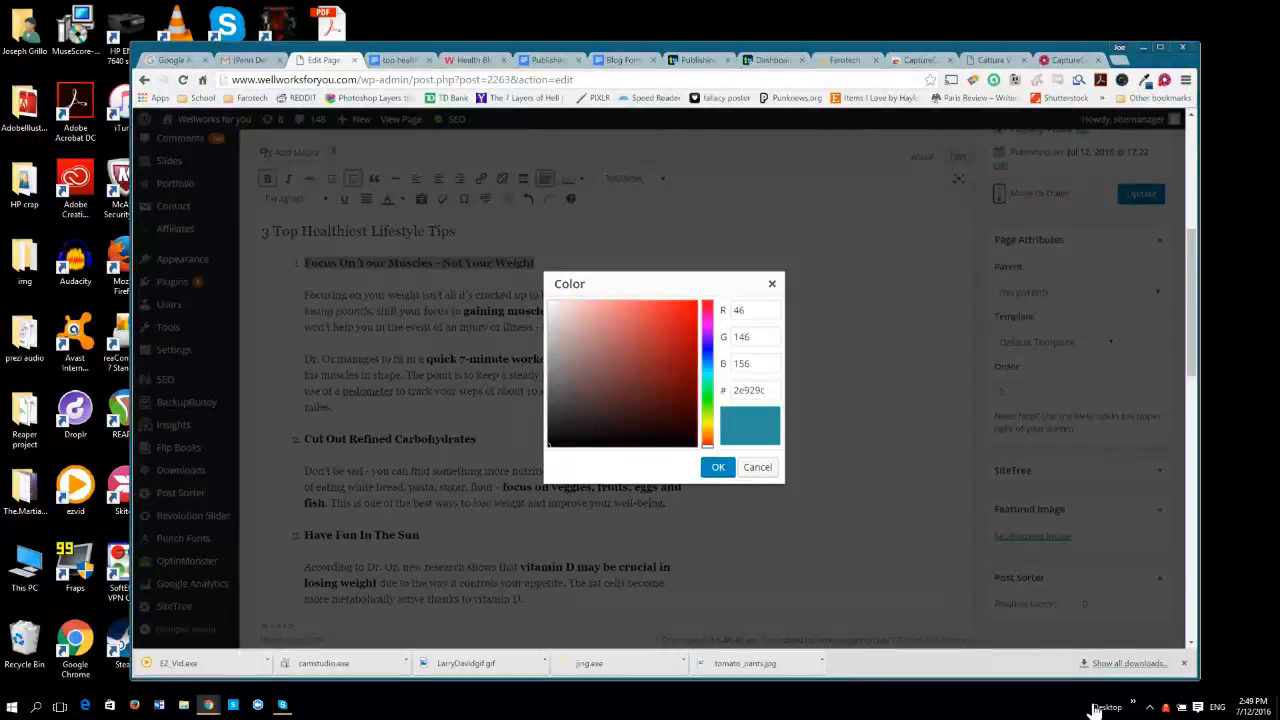
{"action": "left_click", "coordinate": [718, 467]}
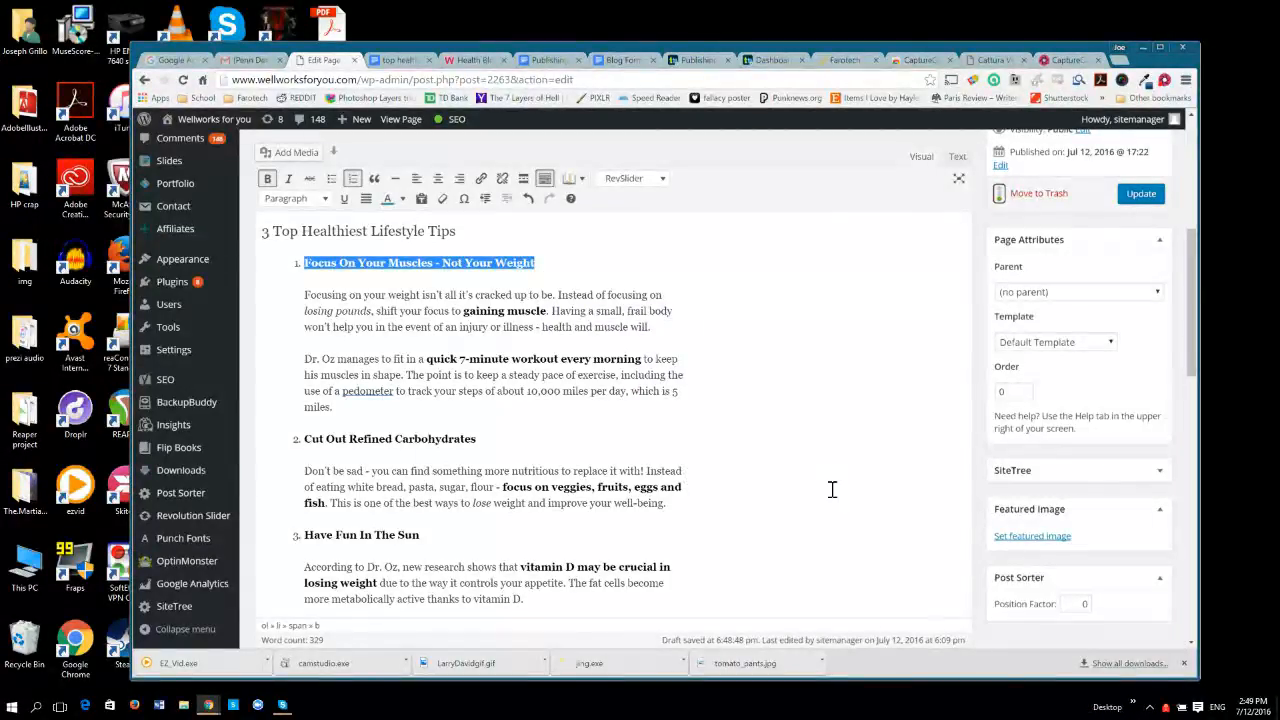
Apply the same custom text color to the tip headings "Cut Out Refined Carbohydrates" and "Have Fun In The Sun".
{"action": "left_click", "coordinate": [519, 436]}
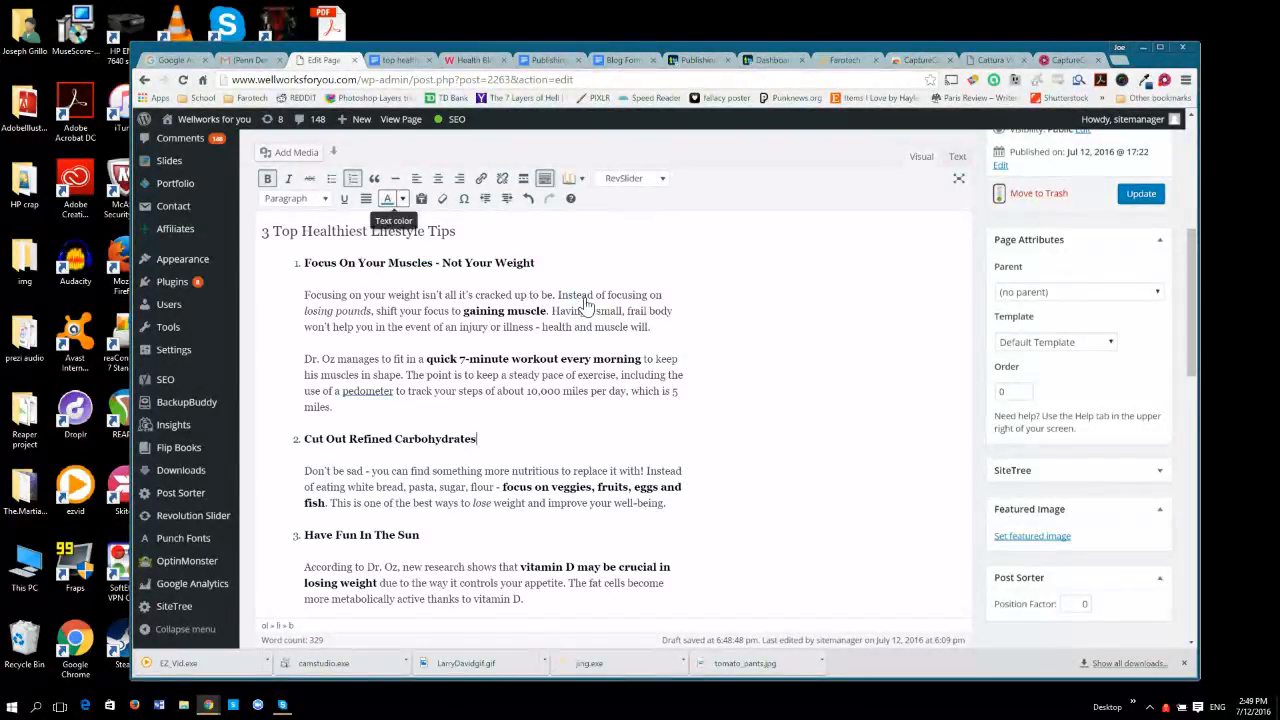
{"action": "left_click_drag", "start_coordinate": [479, 439], "coordinate": [298, 438]}
{"action": "left_click", "coordinate": [388, 199]}
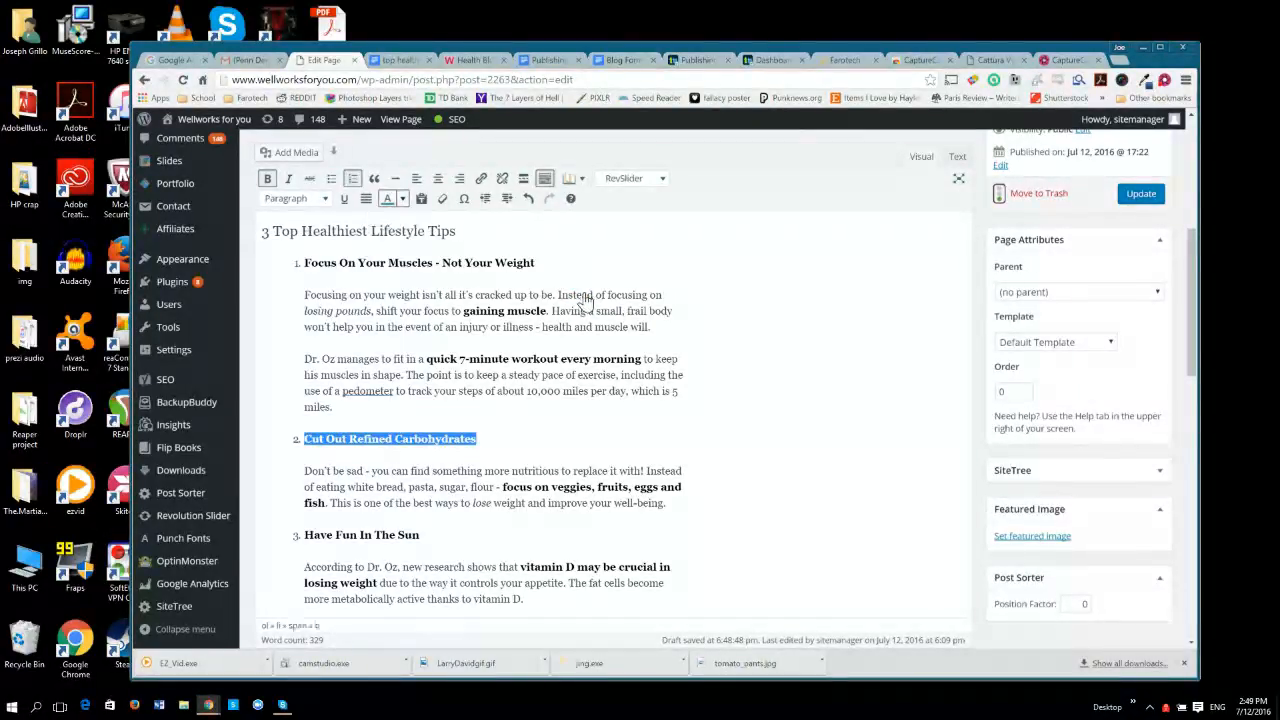
{"action": "left_click", "coordinate": [421, 535]}
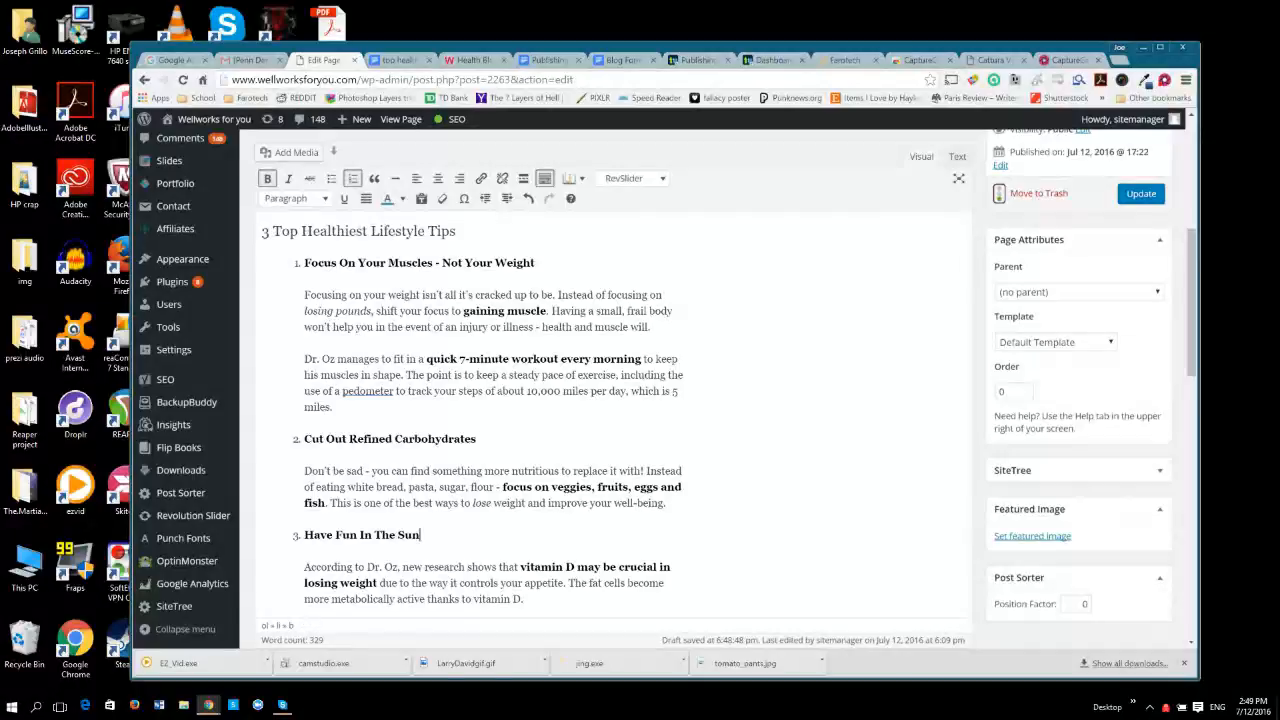
{"action": "left_click_drag", "start_coordinate": [421, 535], "coordinate": [304, 535]}
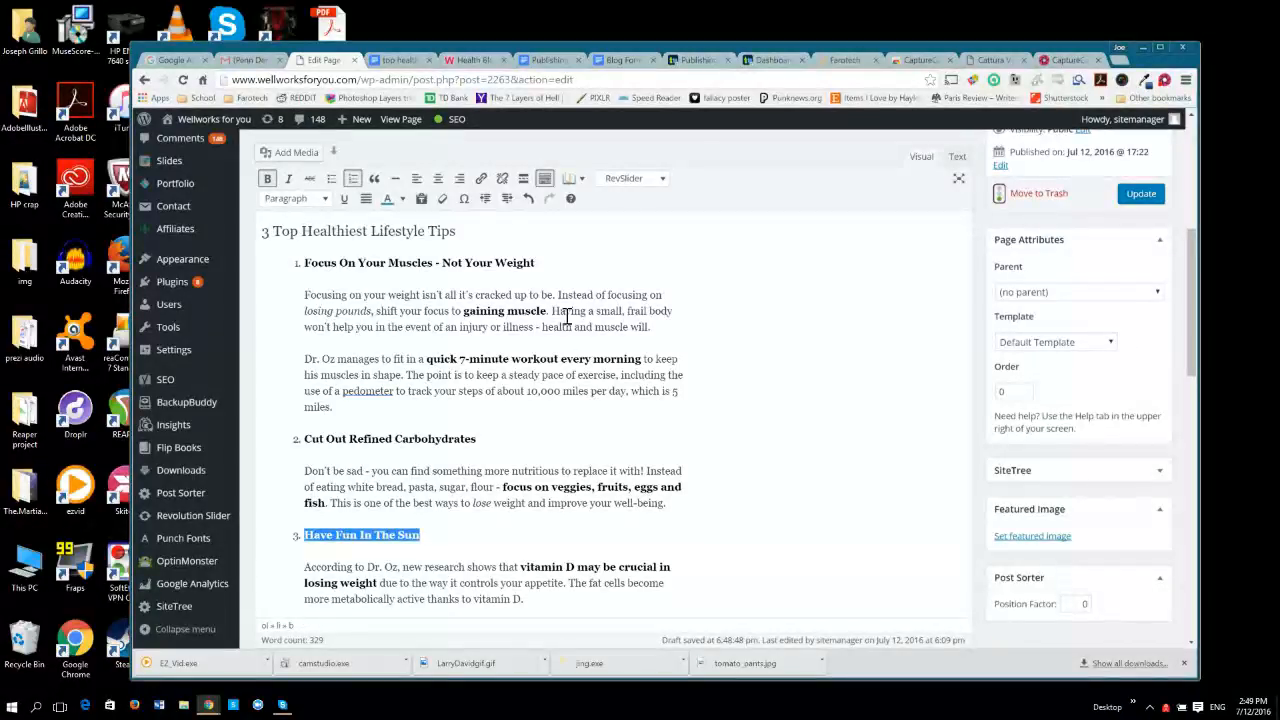
{"action": "left_click", "coordinate": [388, 199]}
{"action": "left_click", "coordinate": [420, 518]}
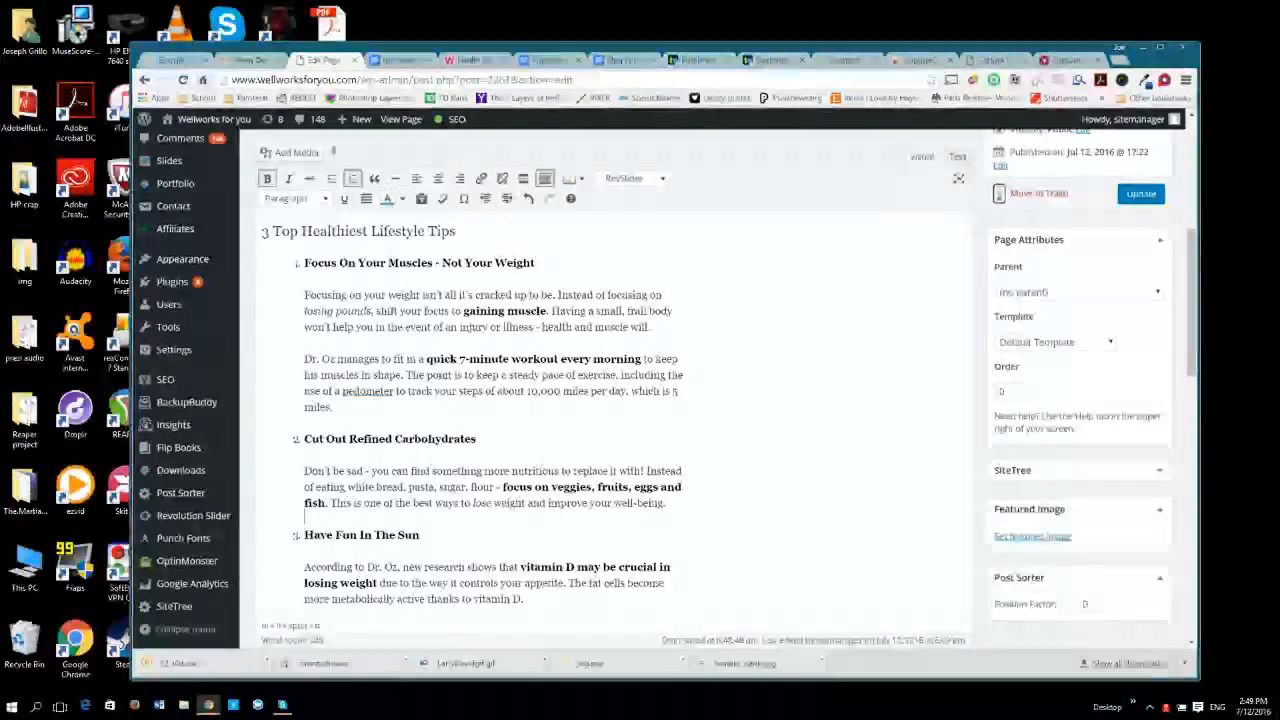
Make the contact phone number in the closing paragraph bold.
{"action": "scroll", "coordinate": [420, 518], "scroll_direction": "down", "scroll_amount": 1}
{"action": "scroll", "coordinate": [600, 430], "scroll_direction": "down", "scroll_amount": 3}
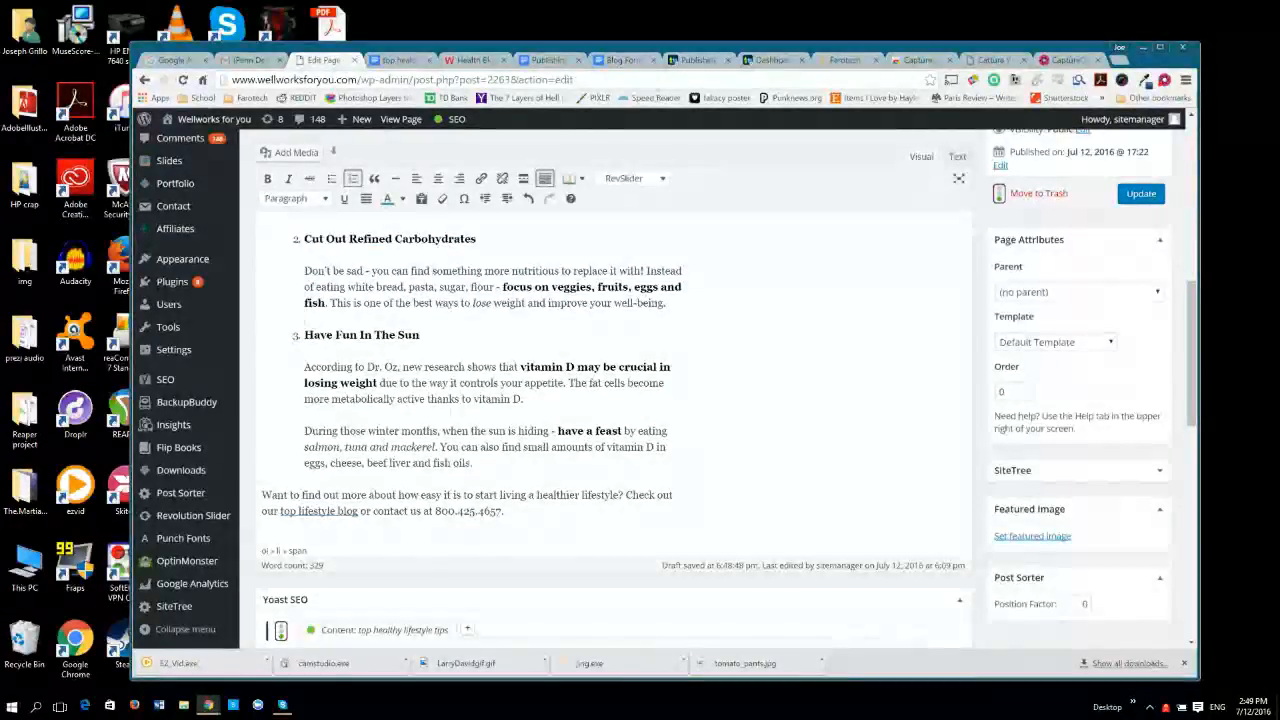
{"action": "left_click_drag", "start_coordinate": [434, 511], "coordinate": [503, 511]}
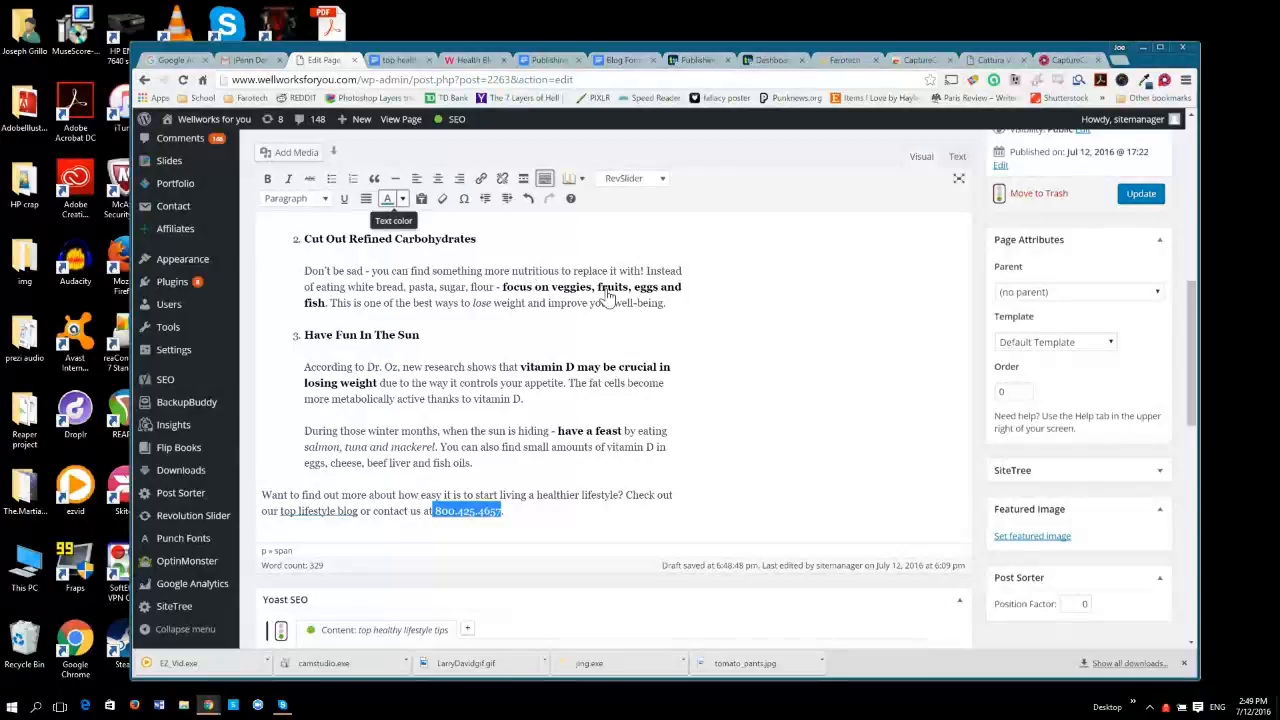
{"action": "key", "text": "ctrl+b"}
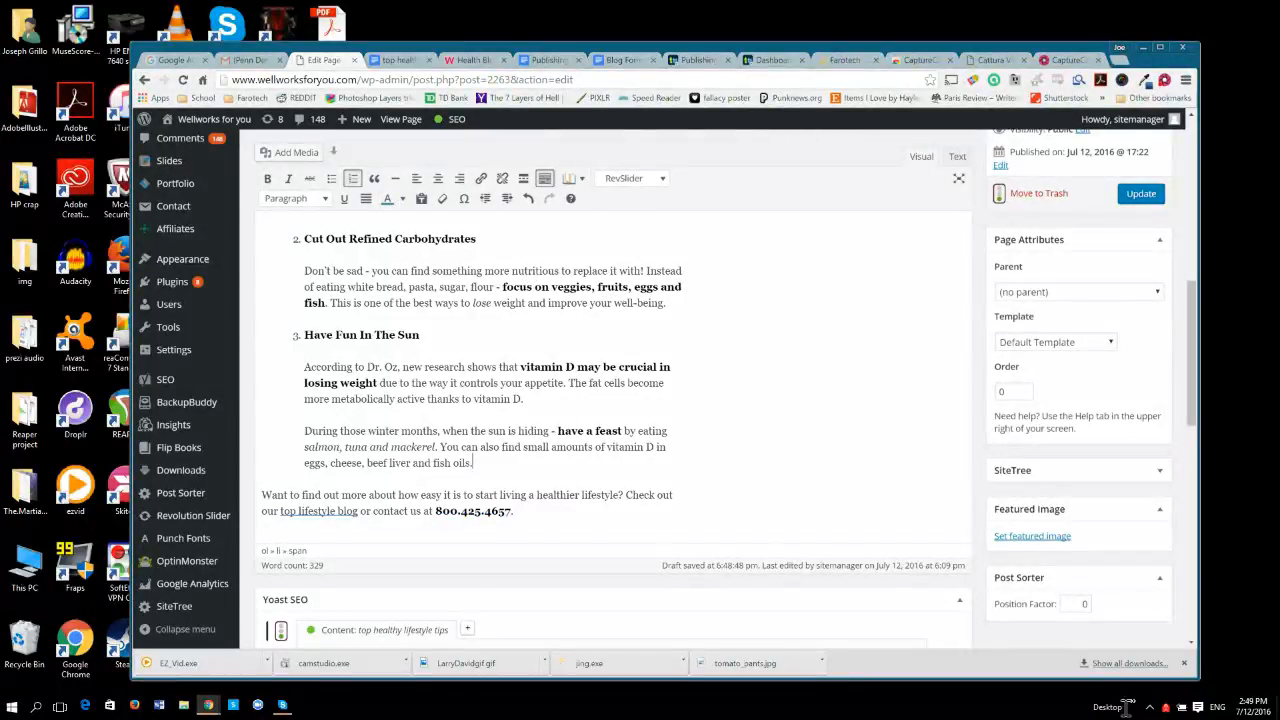
Preview the page changes, review the headings, colors and closing paragraph down to the footer, and return to the page editor.
{"action": "scroll", "coordinate": [1106, 697], "scroll_direction": "up", "scroll_amount": 7}
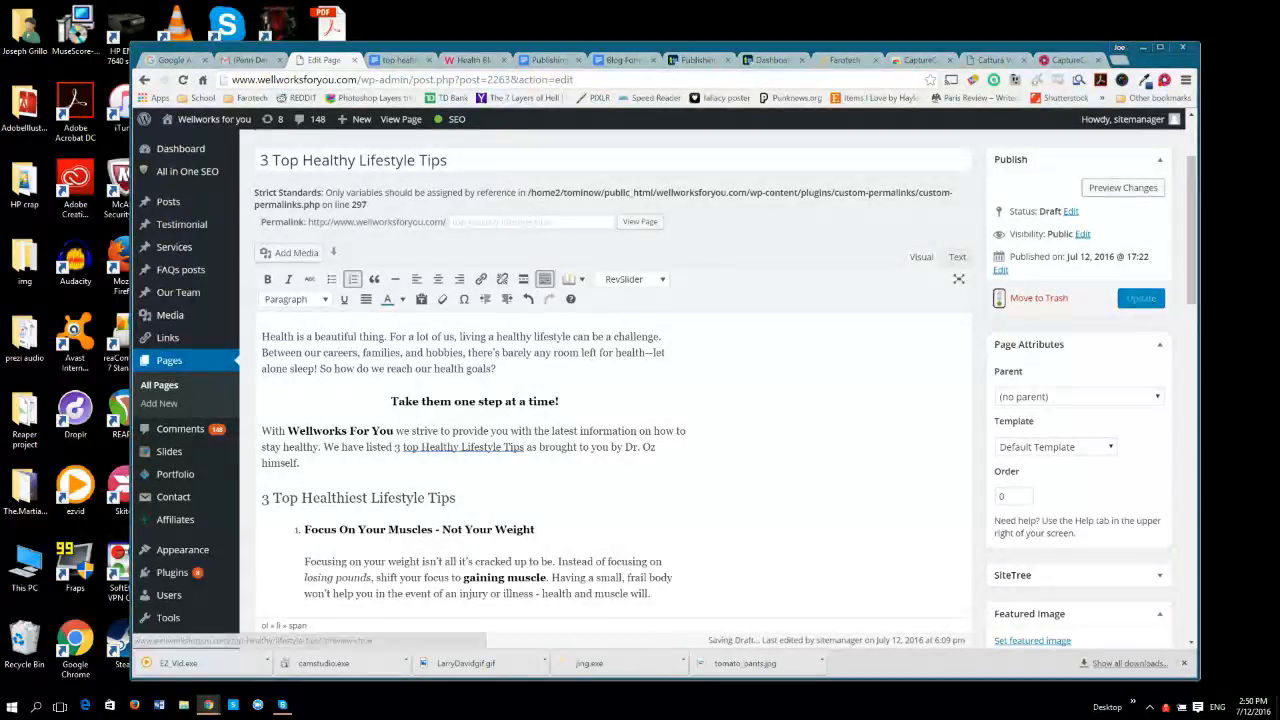
{"action": "left_click", "coordinate": [1105, 187]}
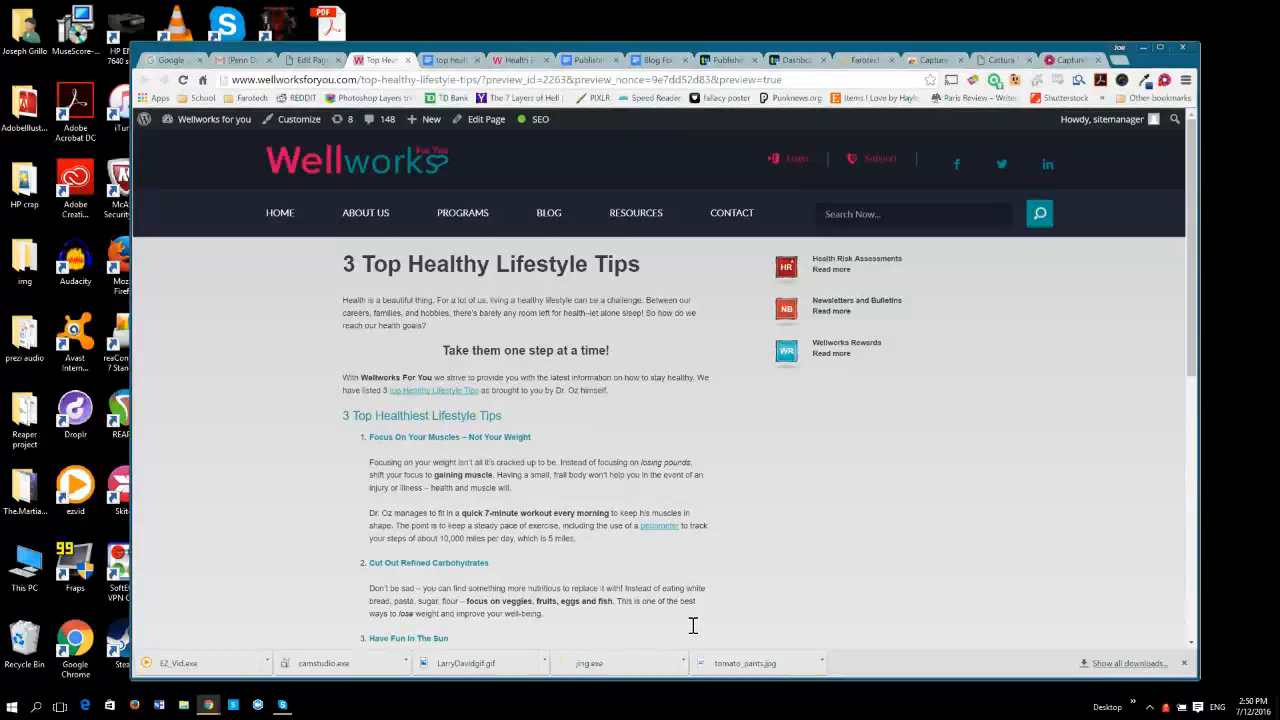
{"action": "scroll", "coordinate": [692, 625], "scroll_direction": "down", "scroll_amount": 1}
{"action": "scroll", "coordinate": [692, 625], "scroll_direction": "down", "scroll_amount": 1}
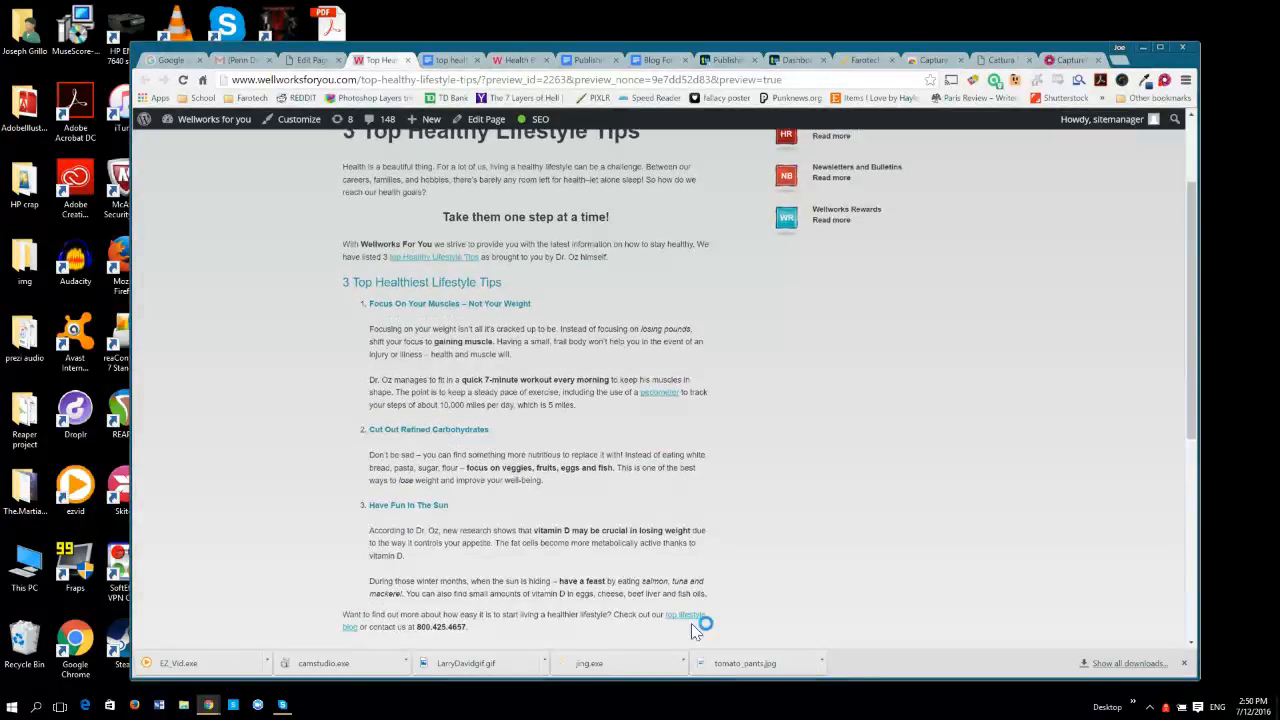
{"action": "scroll", "coordinate": [569, 639], "scroll_direction": "down", "scroll_amount": 1}
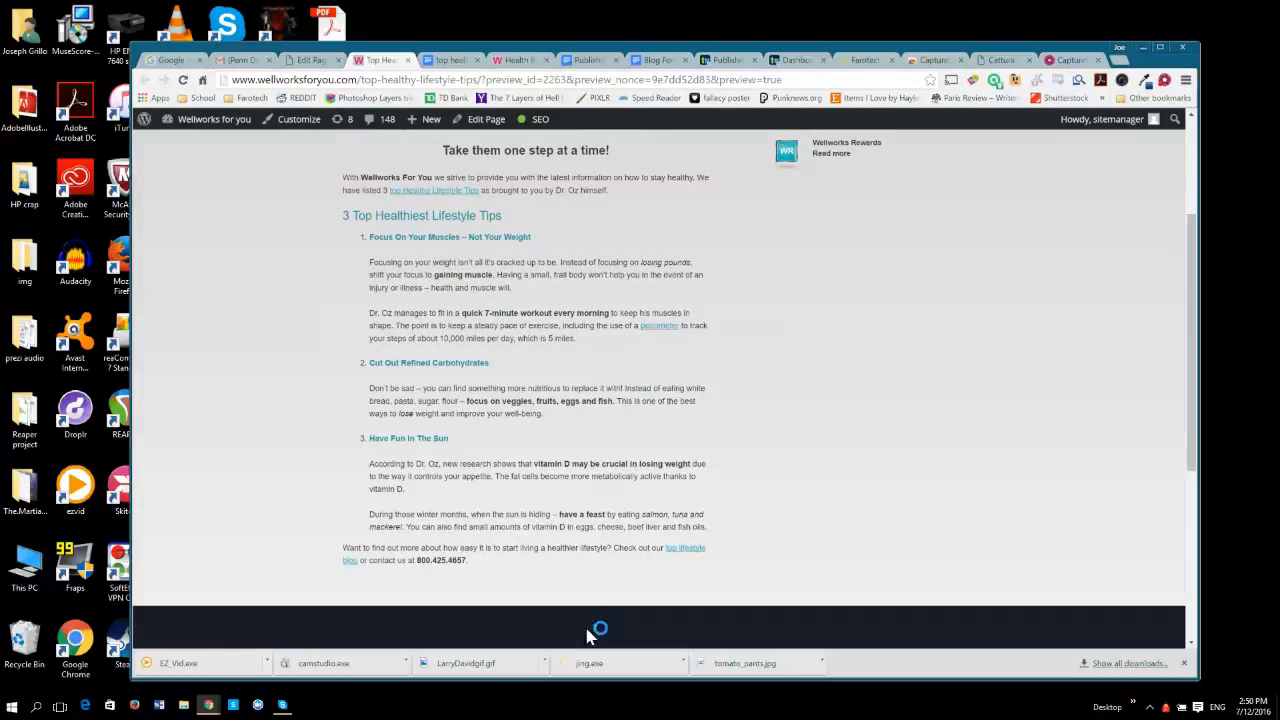
{"action": "left_click_drag", "start_coordinate": [680, 663], "coordinate": [558, 655]}
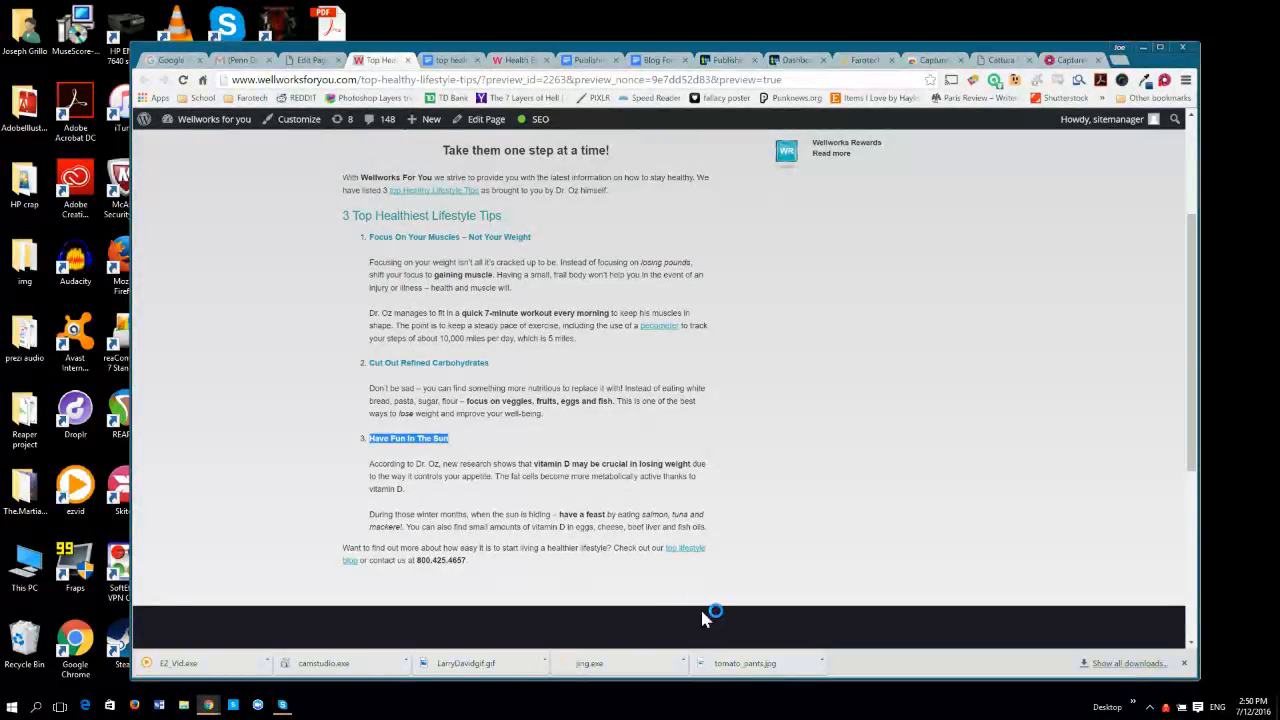
{"action": "left_click", "coordinate": [714, 714]}
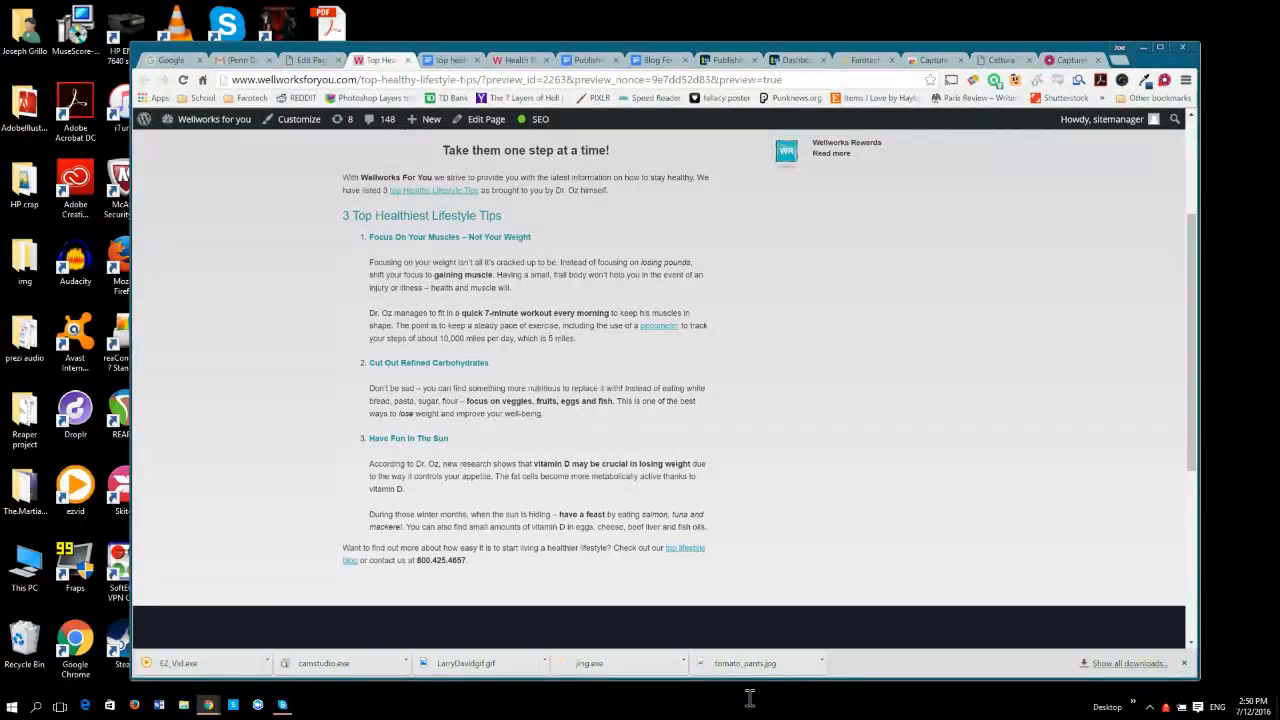
{"action": "left_click", "coordinate": [314, 60]}
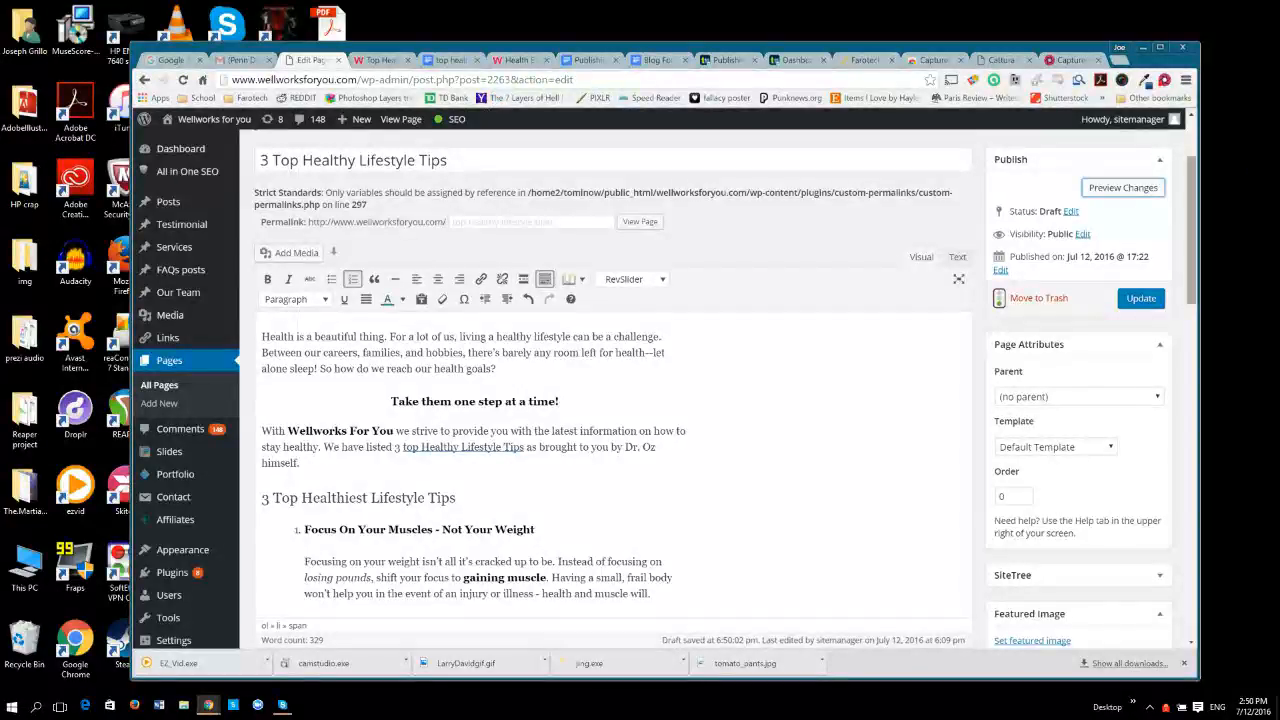
In the page's advanced Yoast SEO settings, set Meta Robots Follow to nofollow and Meta Robots Index to noindex.
{"action": "scroll", "coordinate": [615, 400], "scroll_direction": "down", "scroll_amount": 10}
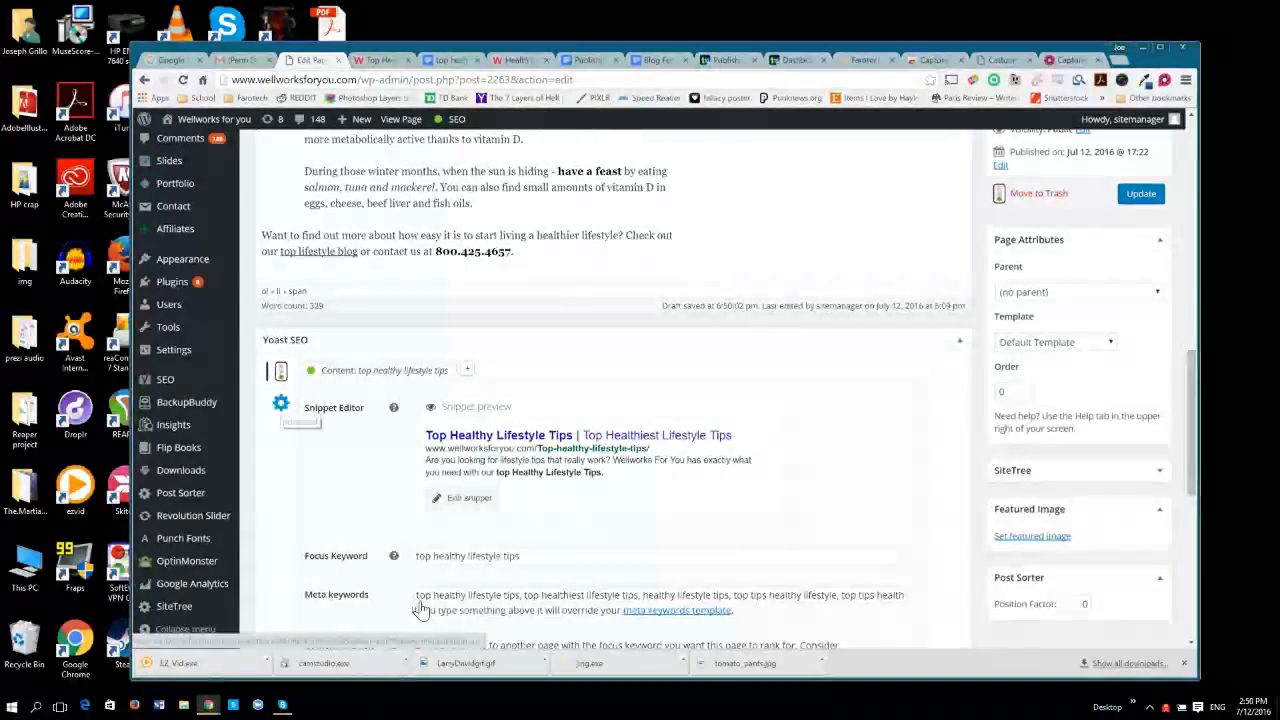
{"action": "left_click", "coordinate": [280, 403]}
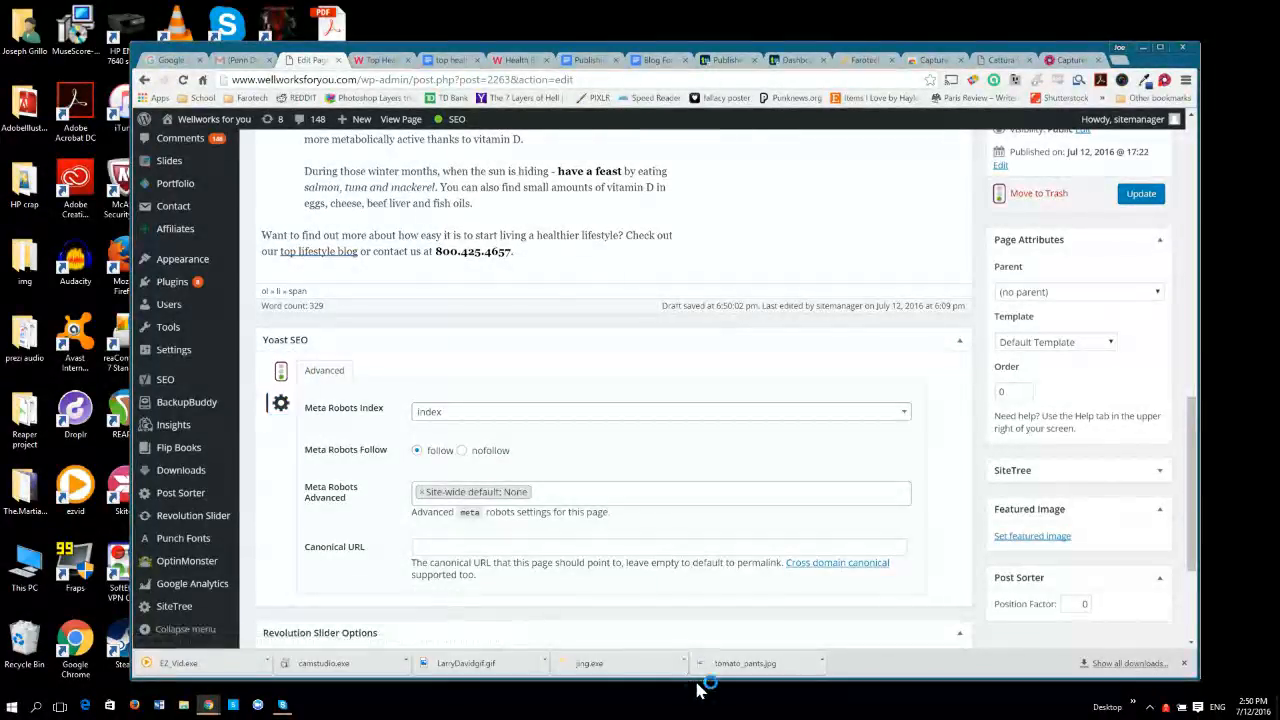
{"action": "left_click", "coordinate": [462, 450]}
{"action": "left_click", "coordinate": [619, 411]}
{"action": "key", "text": "Down"}
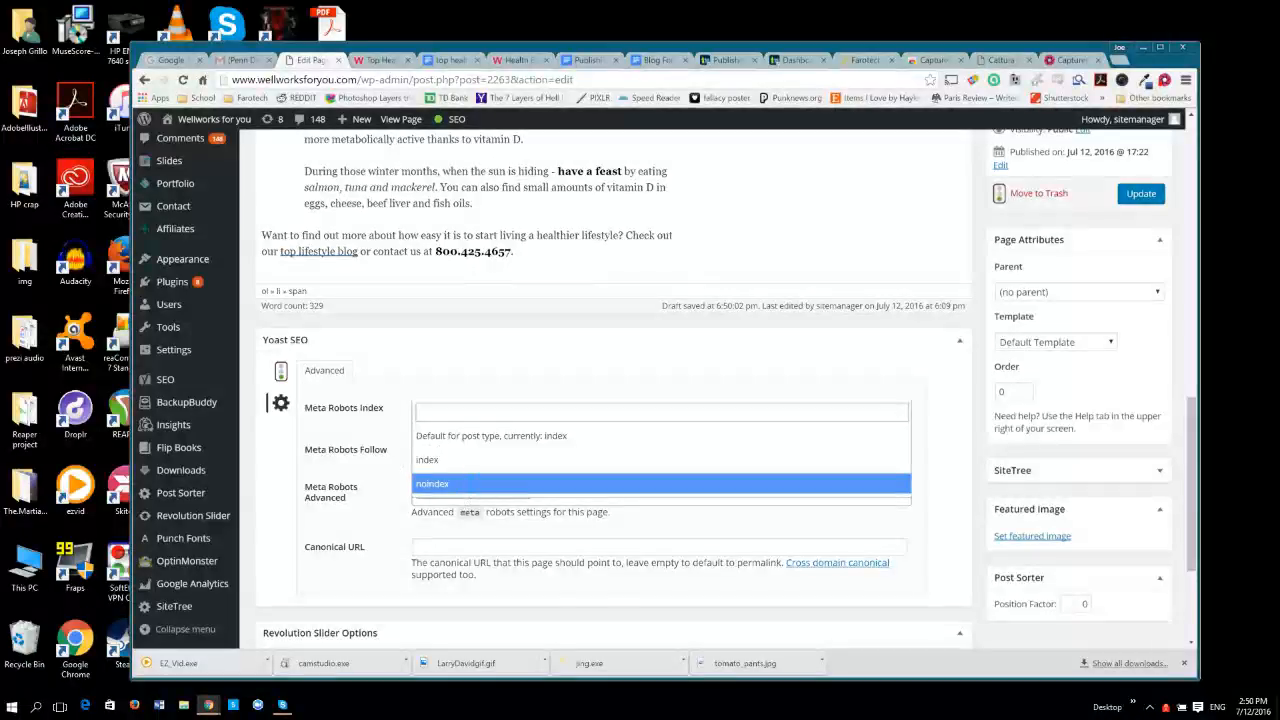
{"action": "key", "text": "Return"}
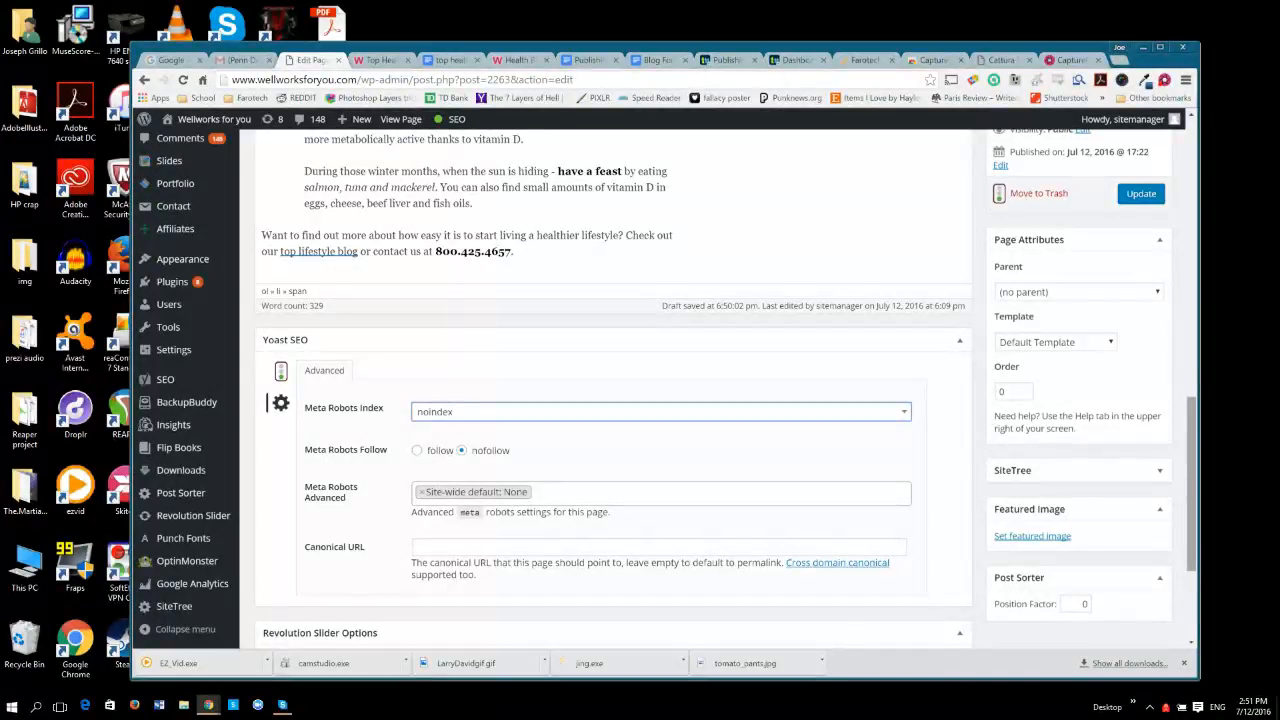
Save the page update and publish the "3 Top Healthy Lifestyle Tips" page.
{"action": "scroll", "coordinate": [612, 385], "scroll_direction": "up", "scroll_amount": 8}
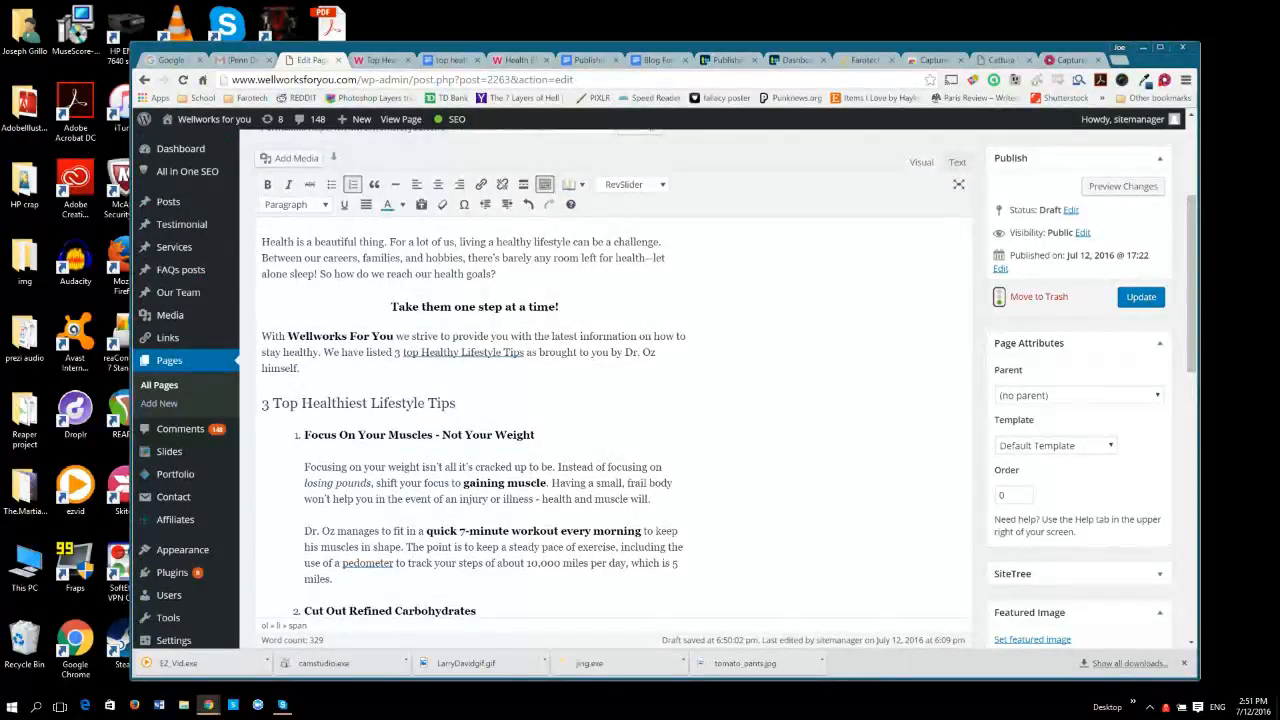
{"action": "left_click", "coordinate": [1141, 297]}
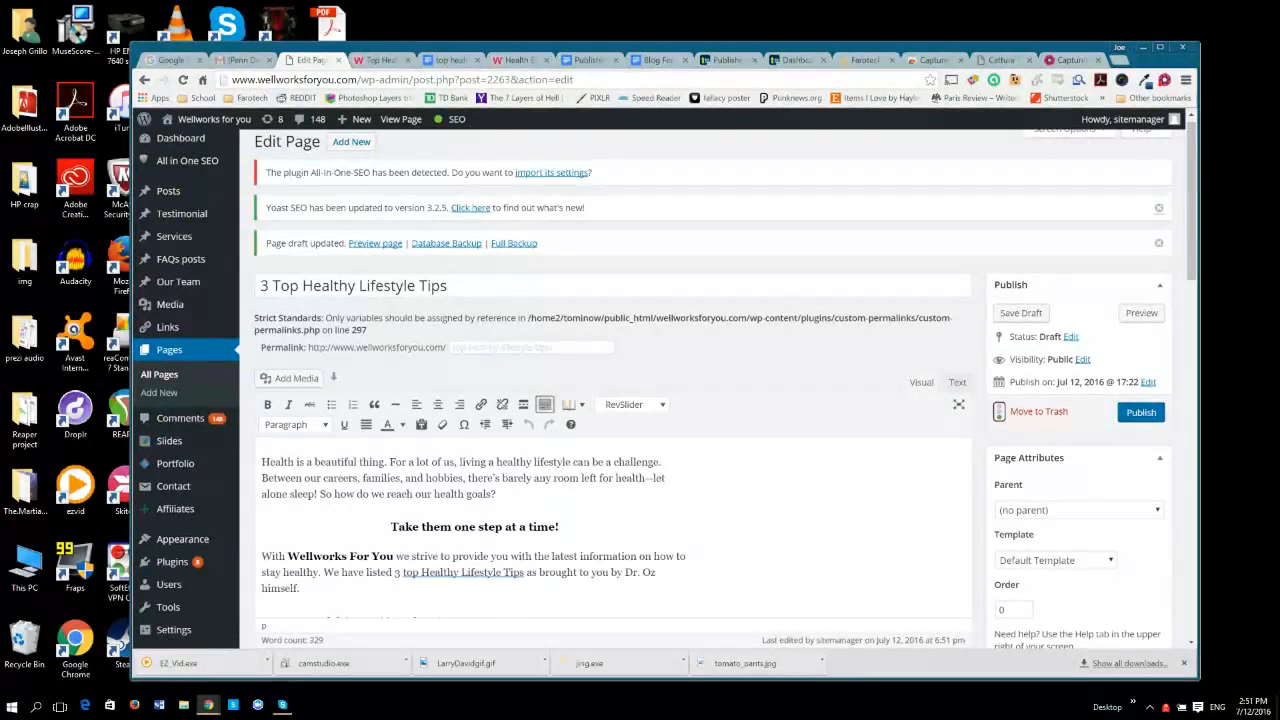
{"action": "left_click", "coordinate": [1140, 411]}
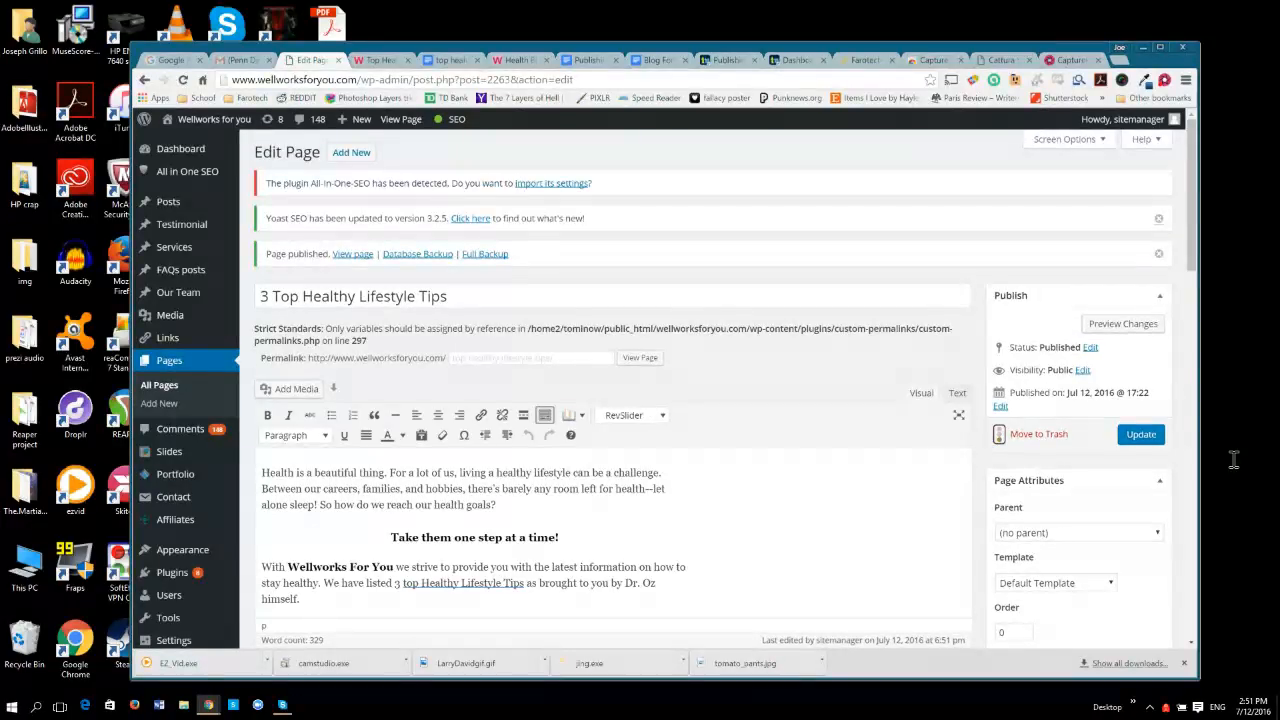
View the published page and compare its URL slug with the Suggested URL in the Google Docs article, returning to the live page.
{"action": "left_click", "coordinate": [647, 359]}
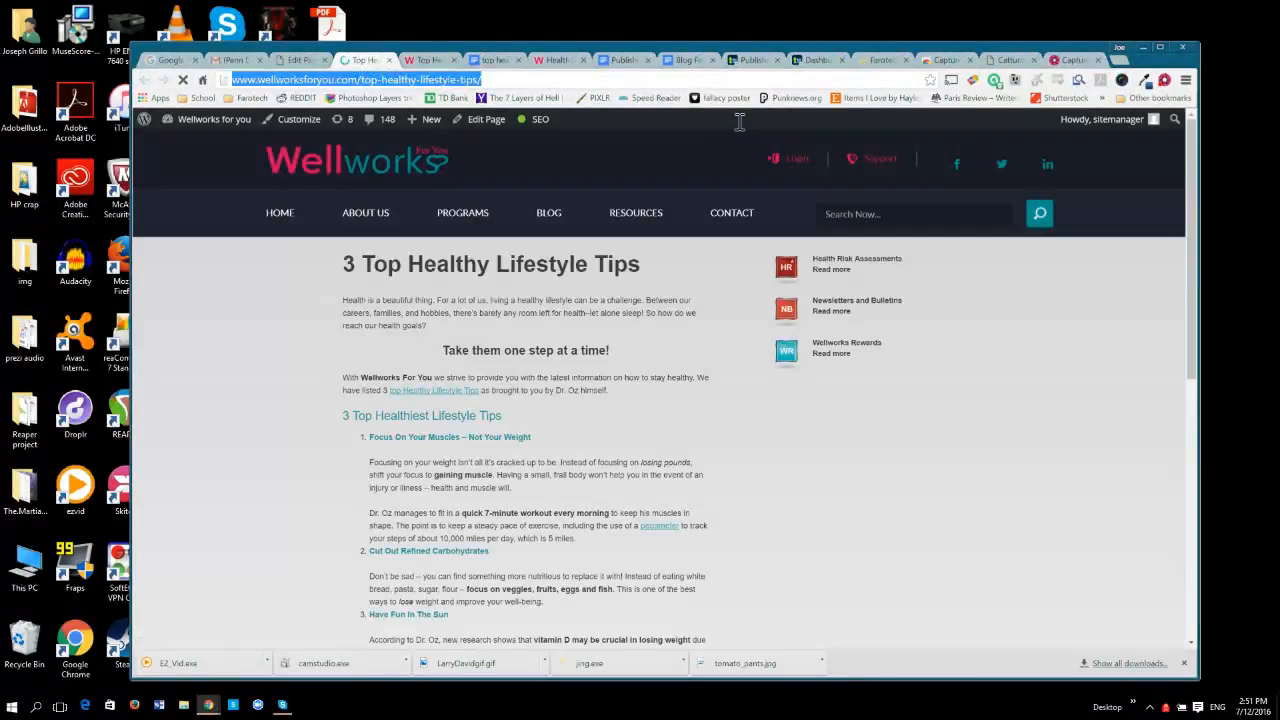
{"action": "left_click_drag", "start_coordinate": [740, 122], "coordinate": [543, 135]}
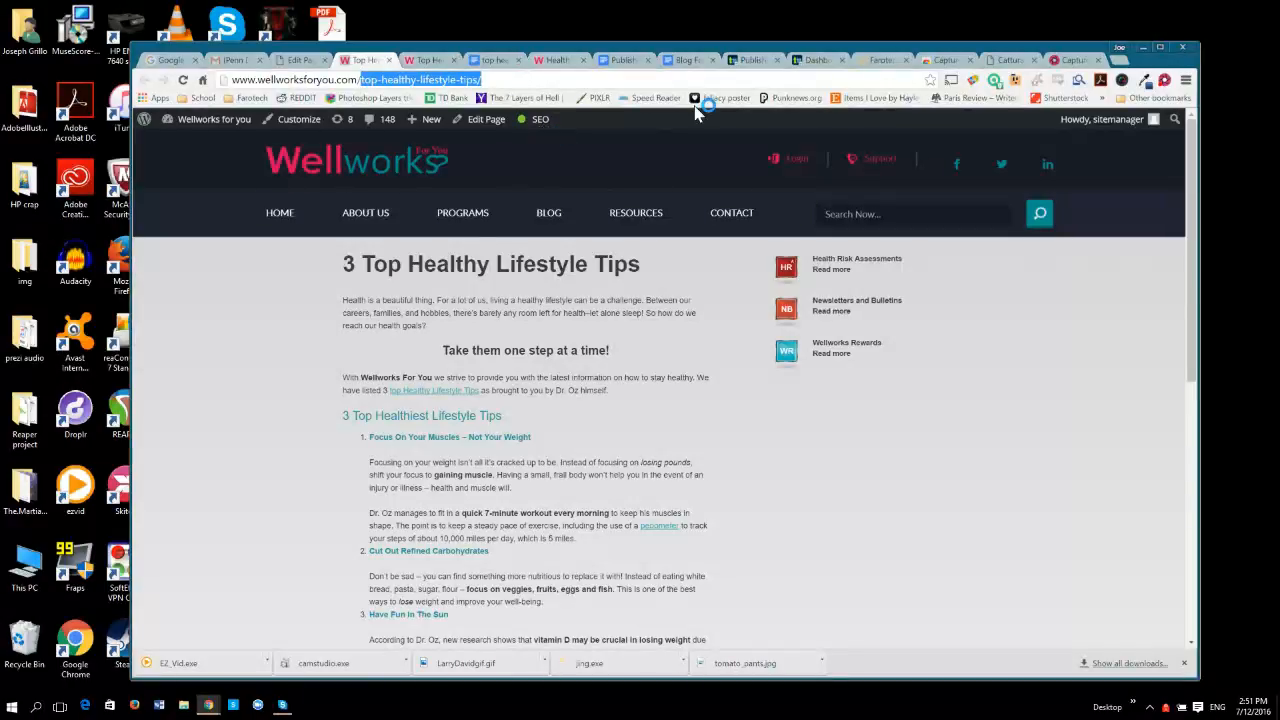
{"action": "left_click", "coordinate": [492, 60]}
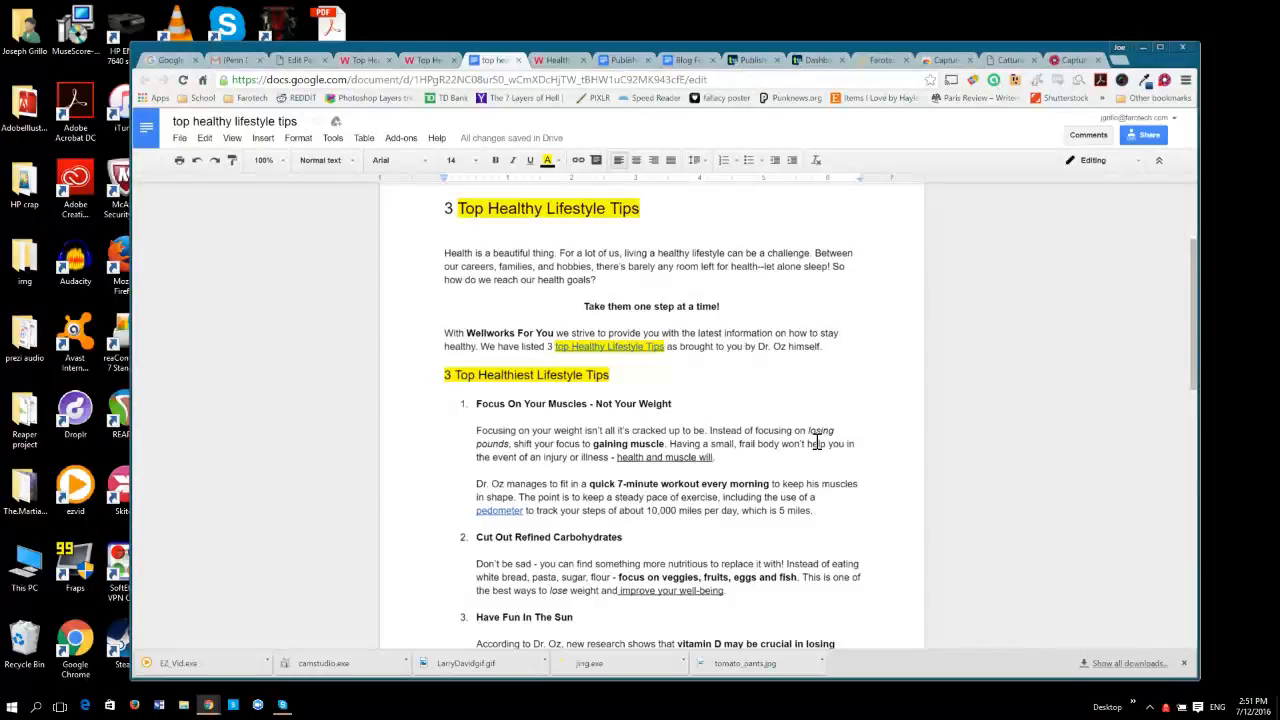
{"action": "scroll", "coordinate": [814, 443], "scroll_direction": "up", "scroll_amount": 3}
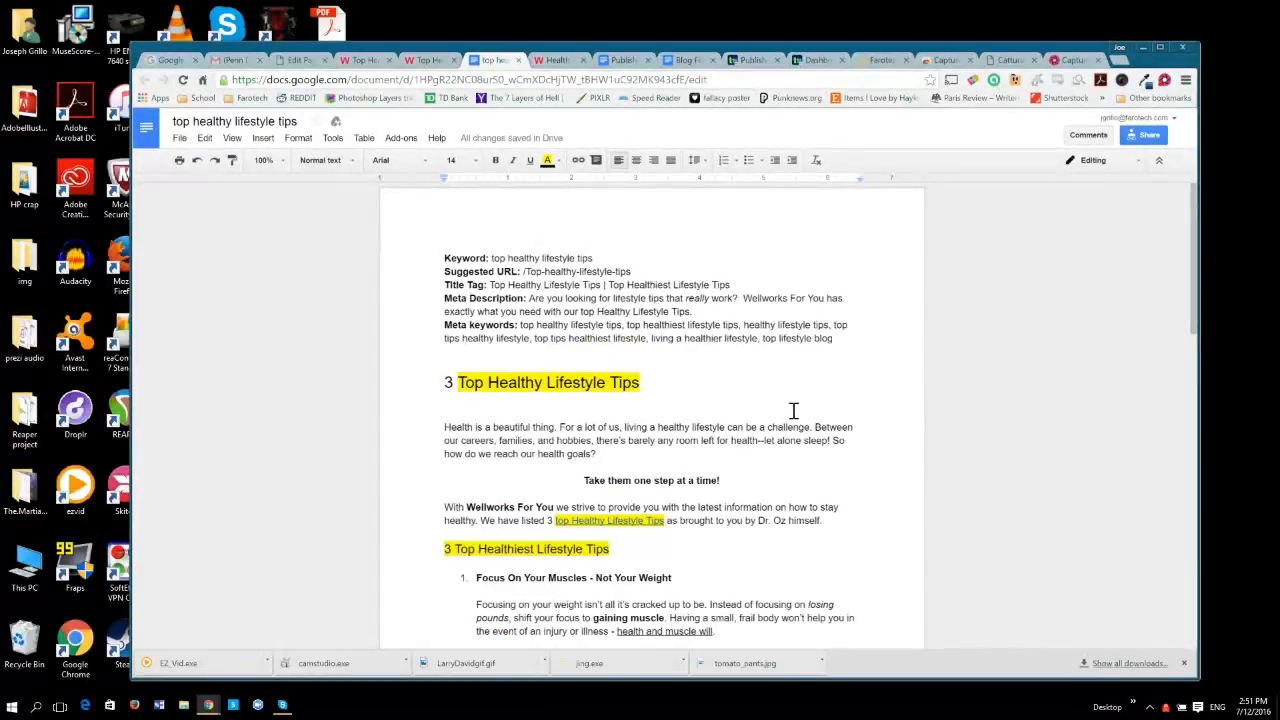
{"action": "left_click_drag", "start_coordinate": [524, 272], "coordinate": [633, 269]}
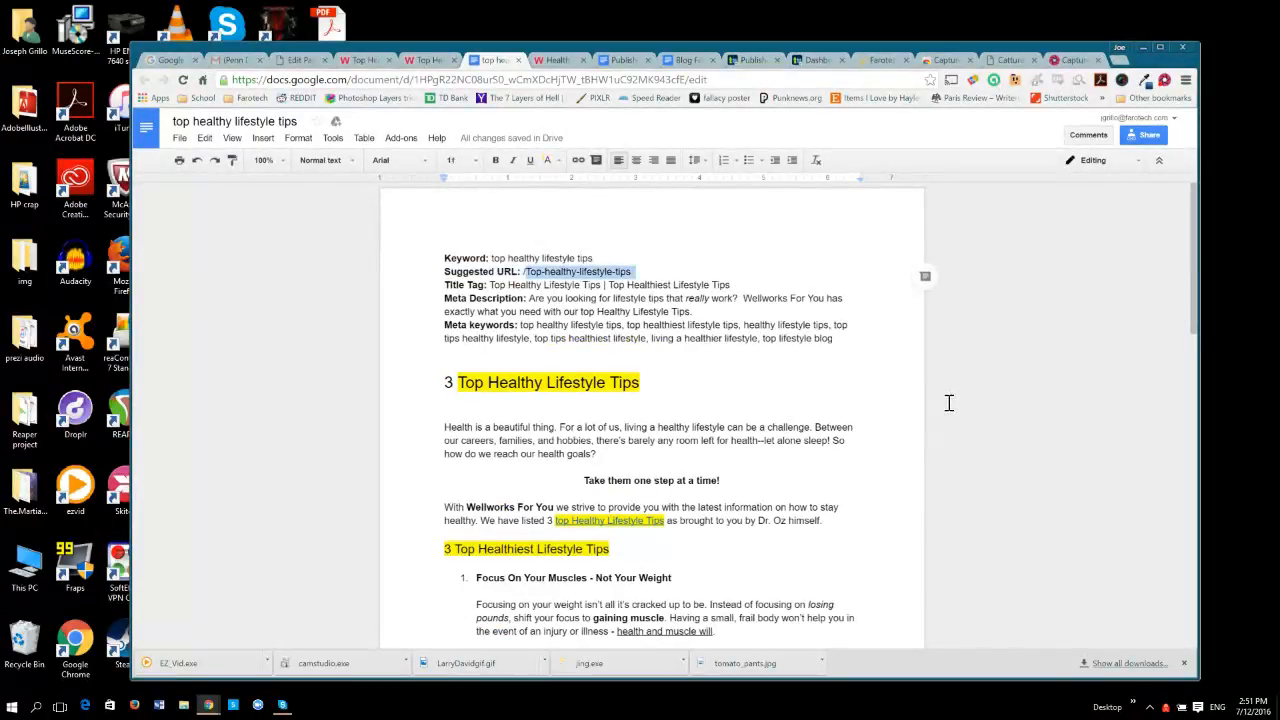
{"action": "left_click", "coordinate": [638, 271]}
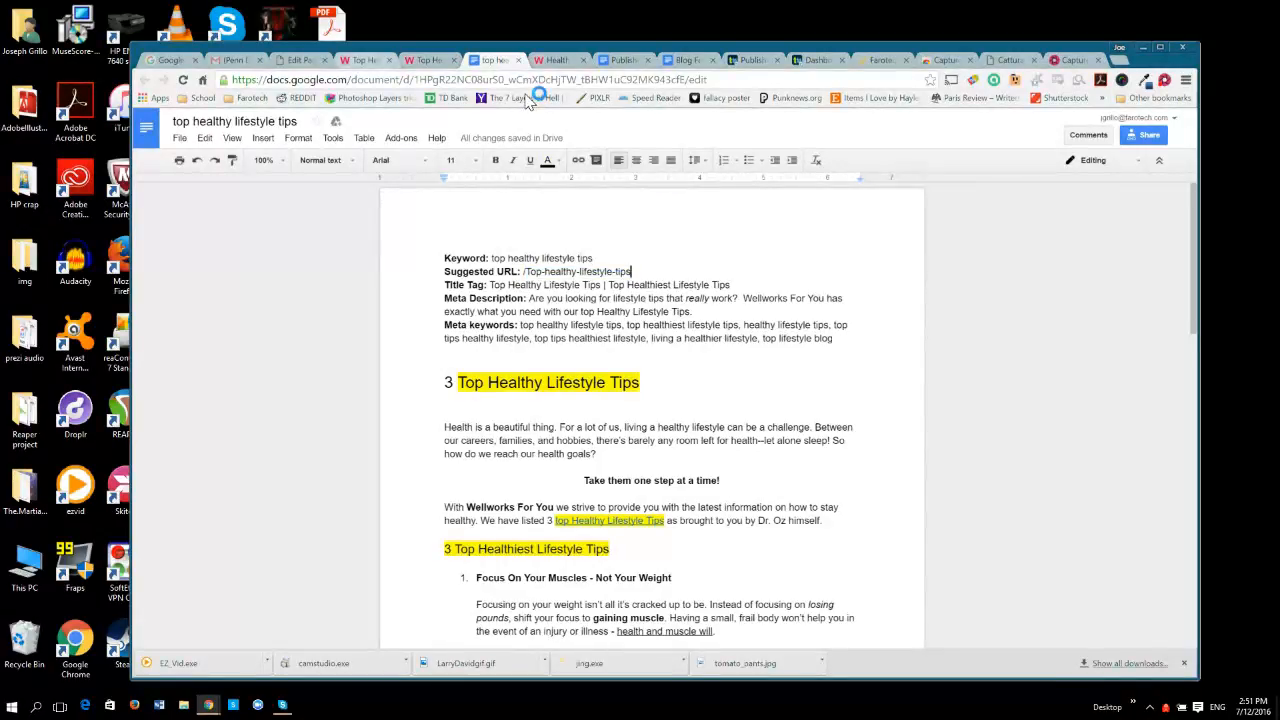
{"action": "left_click", "coordinate": [362, 60]}
{"action": "left_click", "coordinate": [305, 60]}
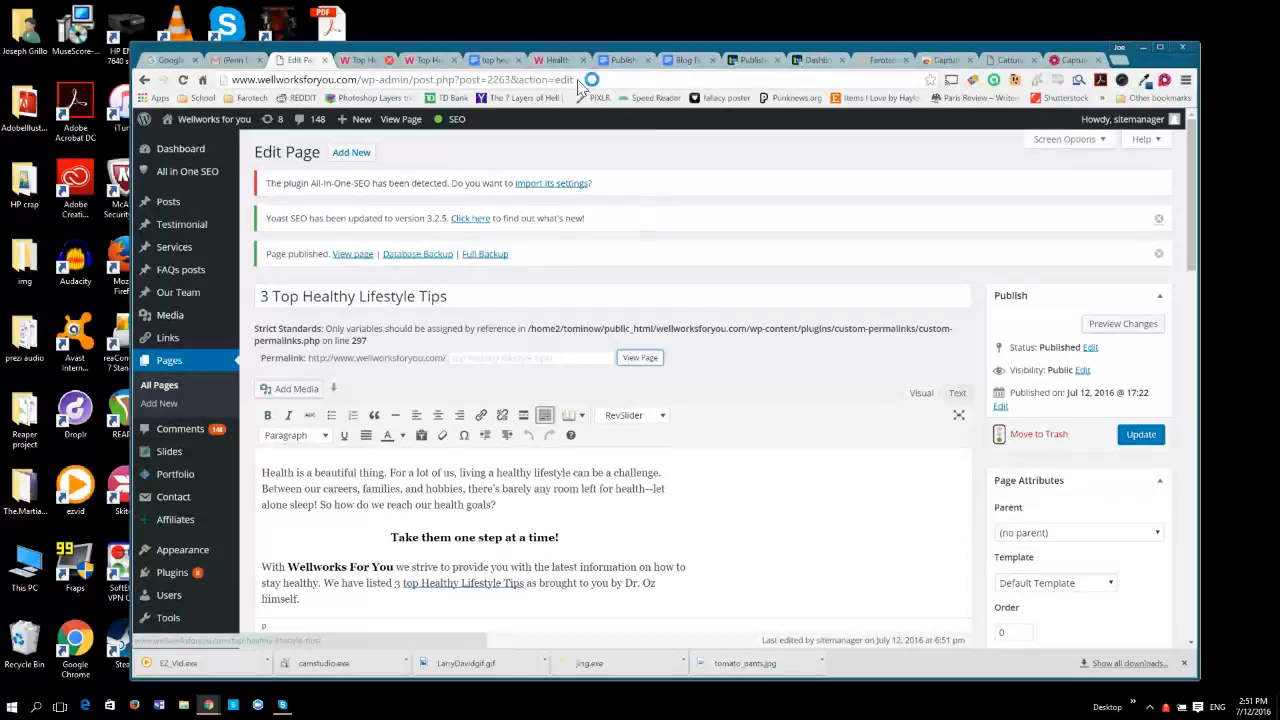
{"action": "left_click", "coordinate": [366, 60]}
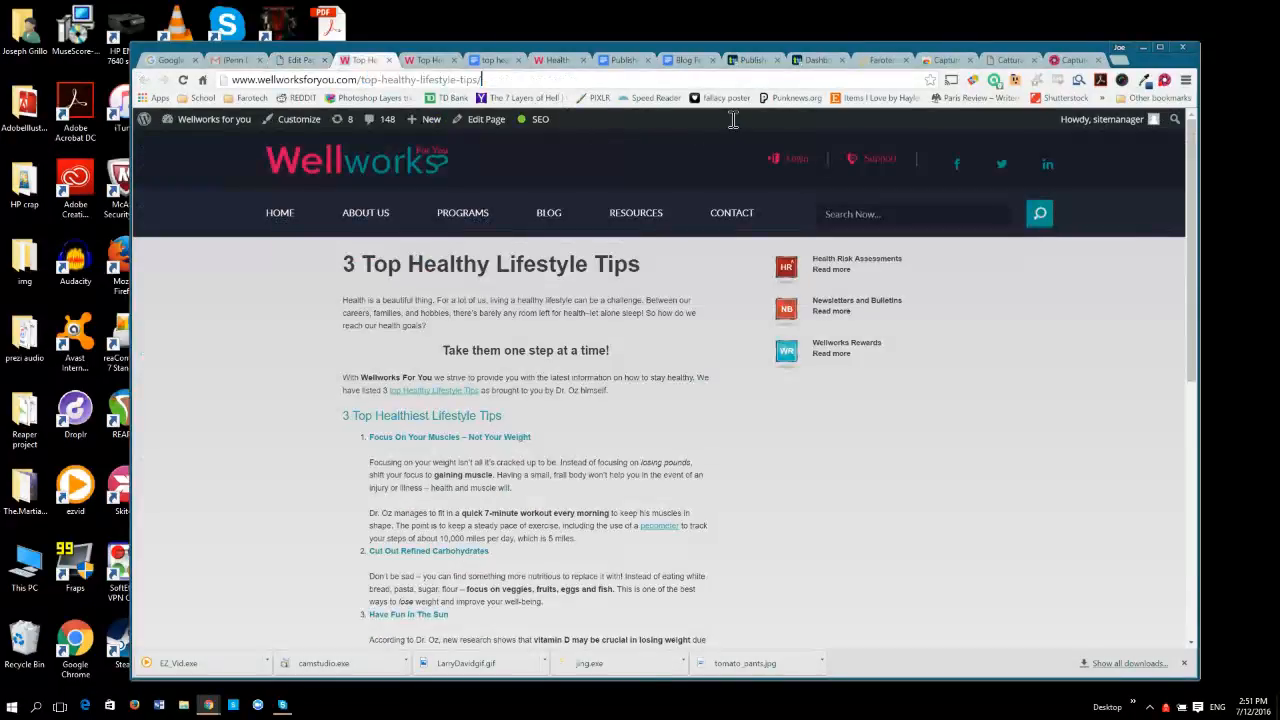
Select the live page's full URL, look at the late tasks on the Teamwork dashboard, and return to the live page.
{"action": "key", "text": "ctrl+a"}
{"action": "left_click", "coordinate": [818, 60]}
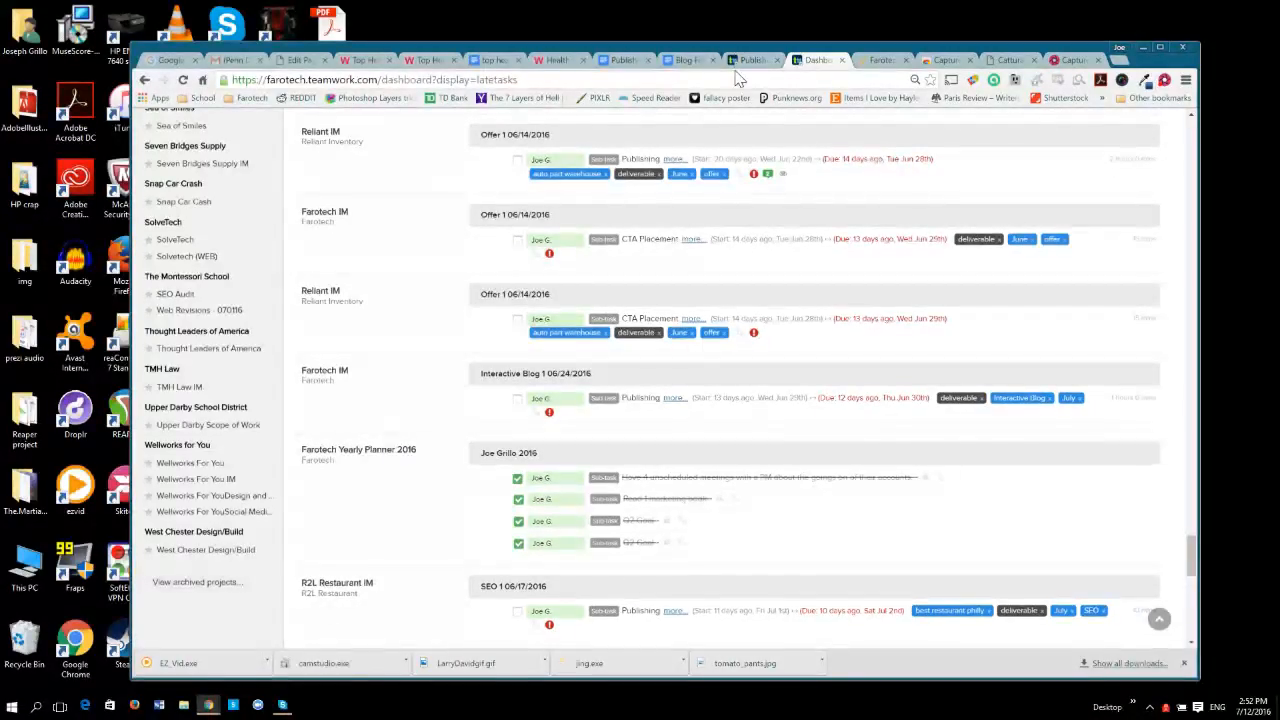
{"action": "left_click", "coordinate": [380, 61]}
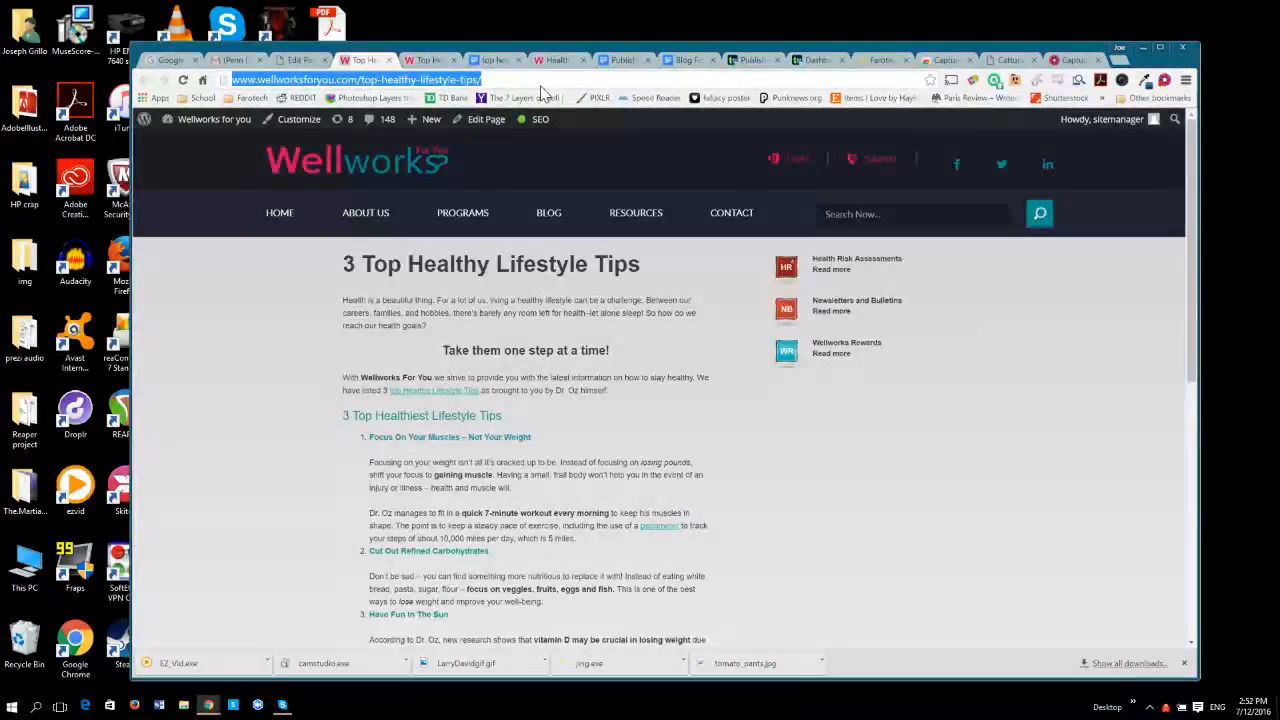